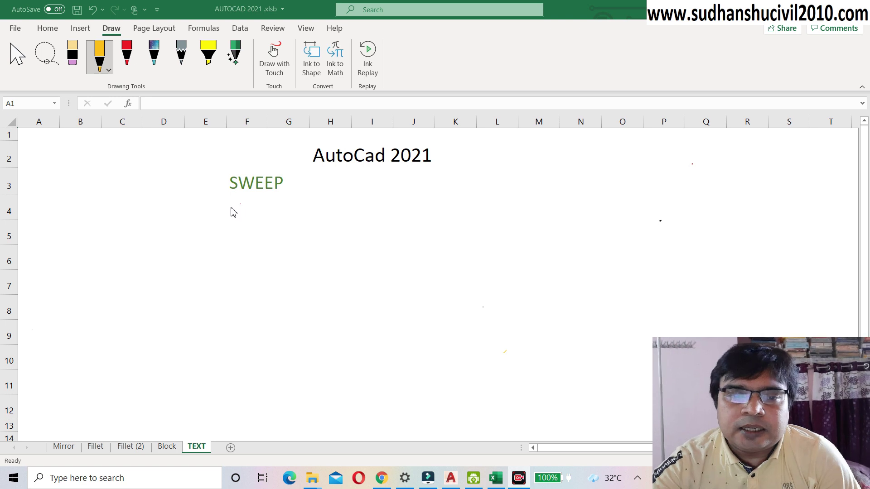
Step: Switch from Excel to AutoCAD and change the workspace to 3D Modeling
click(230, 207)
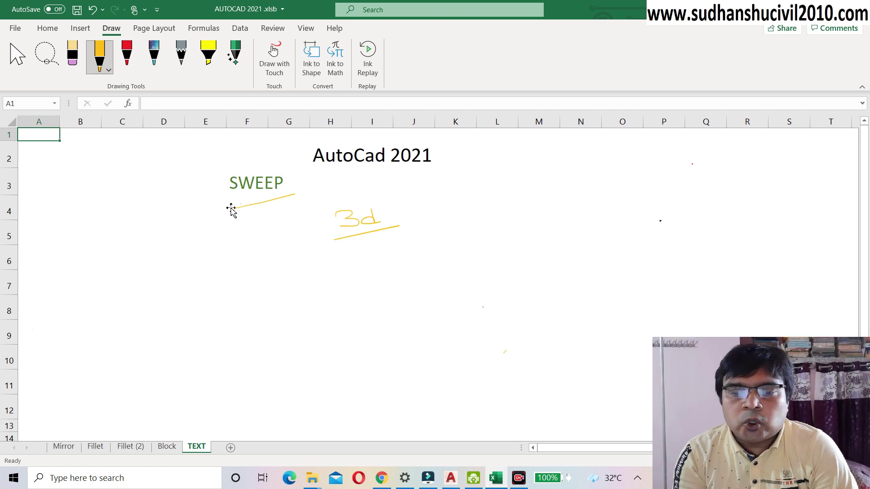
click(453, 478)
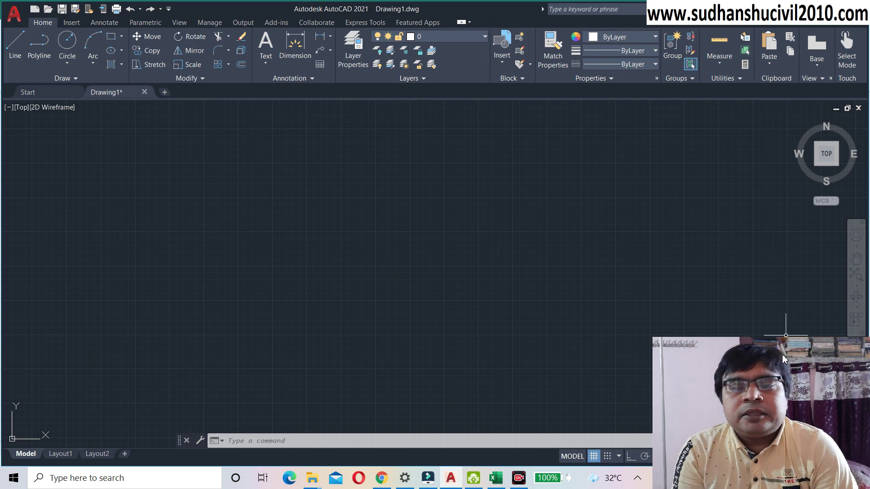
drag(785, 359, 785, 112)
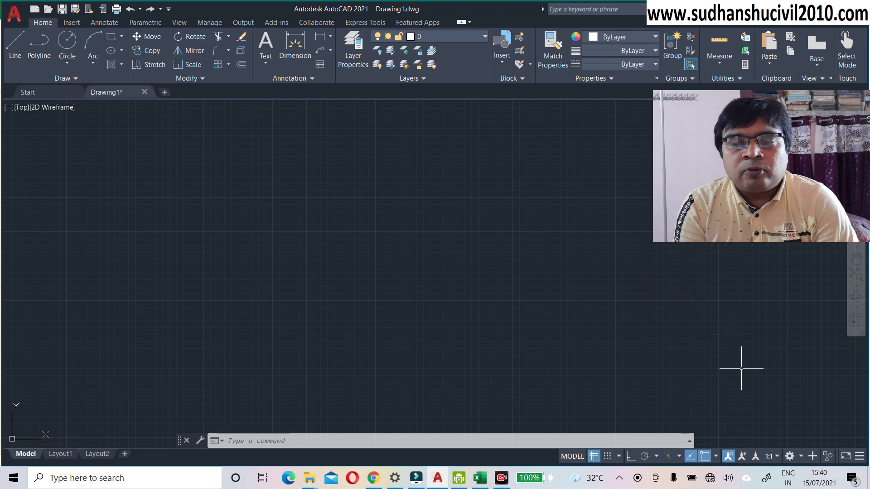
click(800, 458)
click(721, 370)
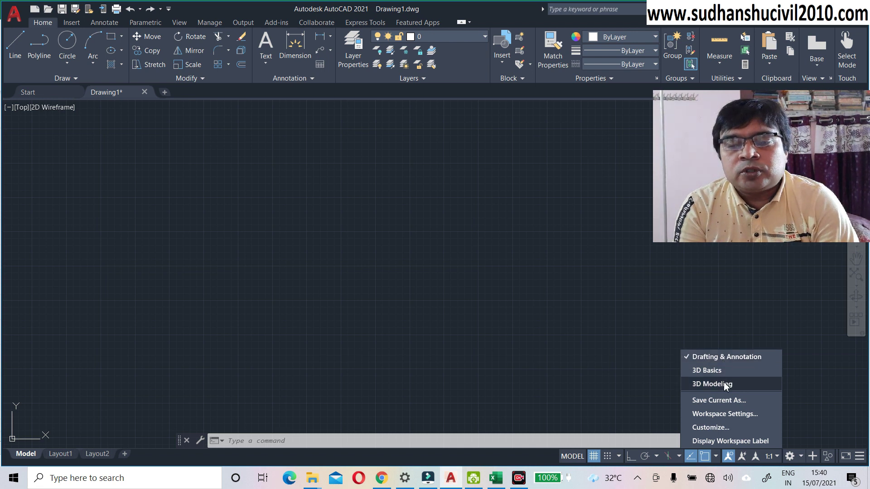
click(725, 384)
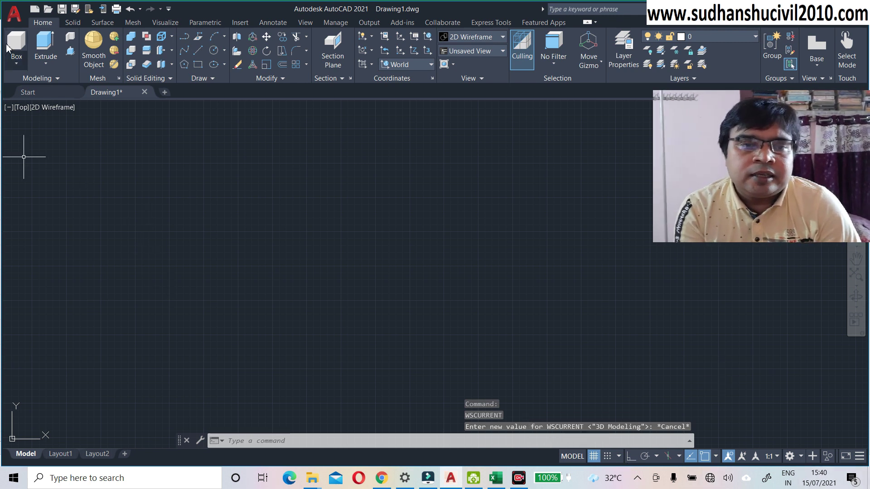
click(46, 64)
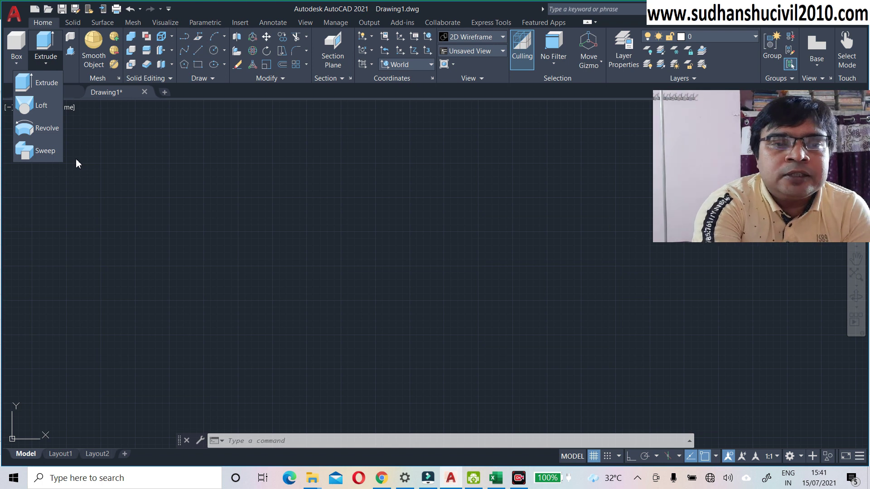
key(Escape)
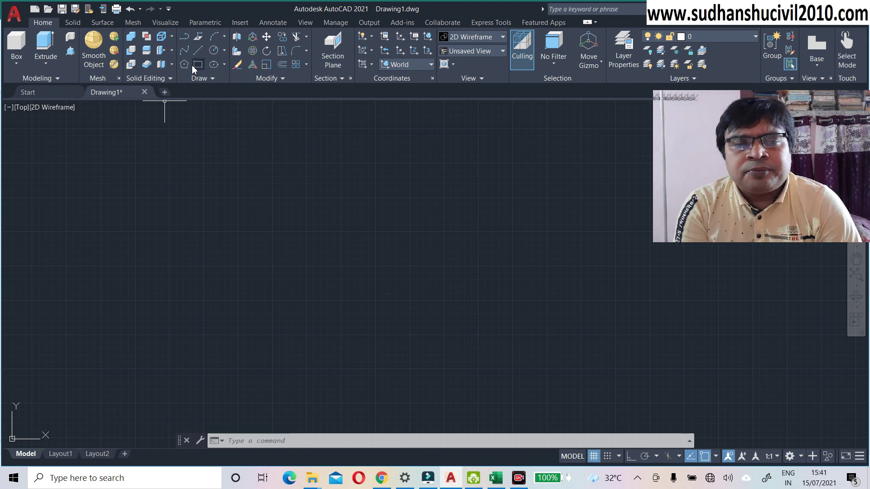
Step: Draw a small circle with a radius of about 50 units near the drawing area's upper-left corner
click(214, 51)
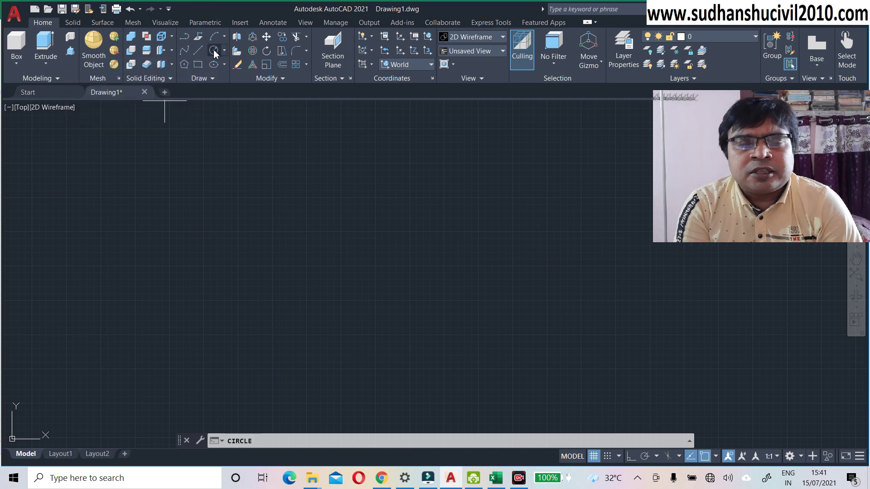
click(53, 185)
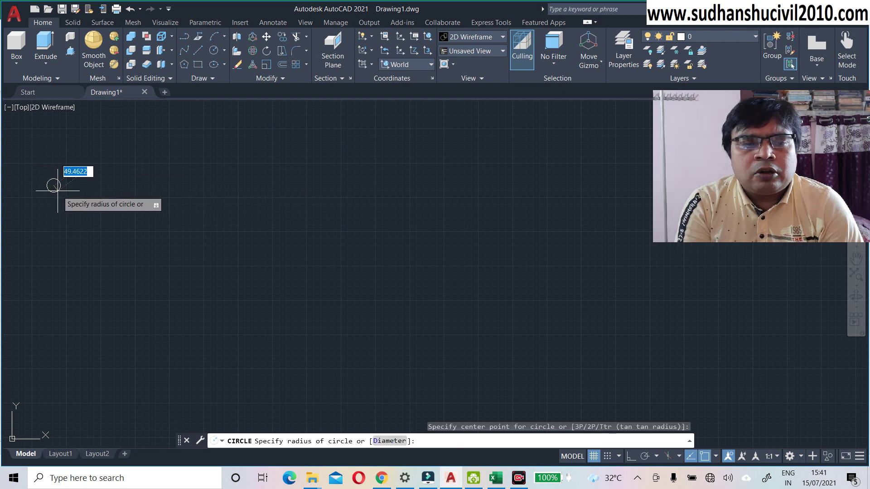
click(59, 191)
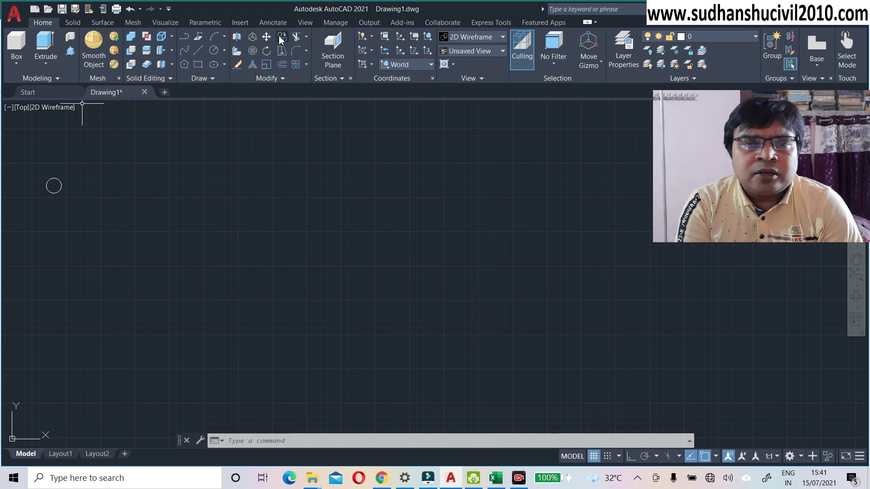
Step: Copy the circle from its center to 17 scattered positions around and below the original
click(49, 178)
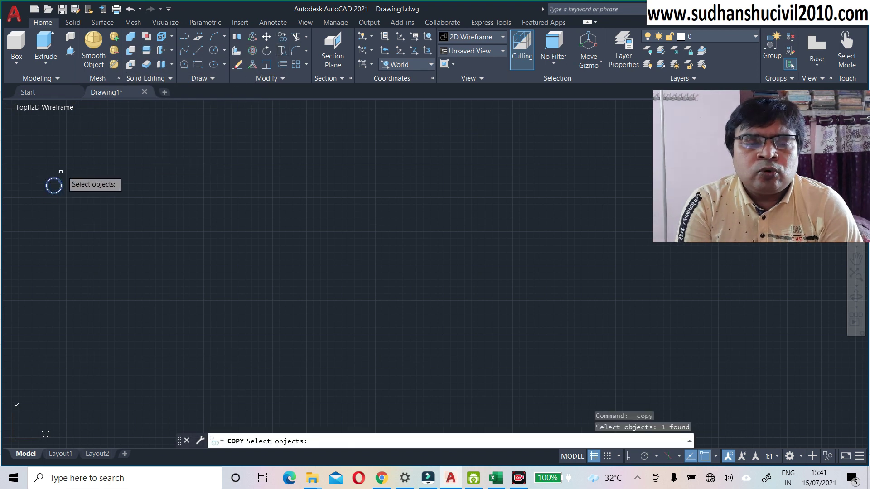
key(Return)
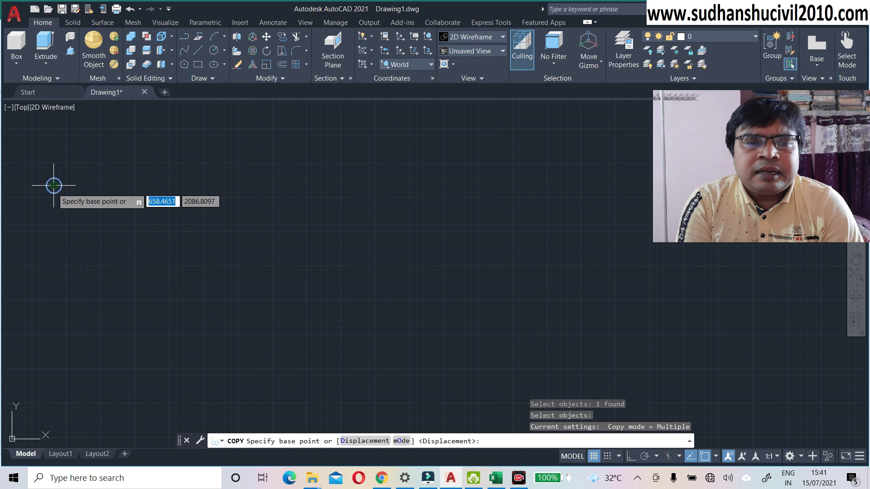
click(54, 186)
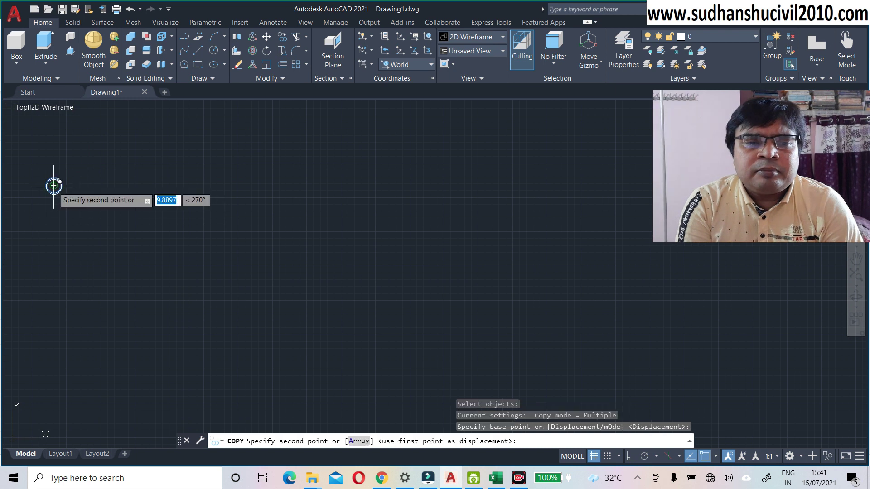
click(53, 224)
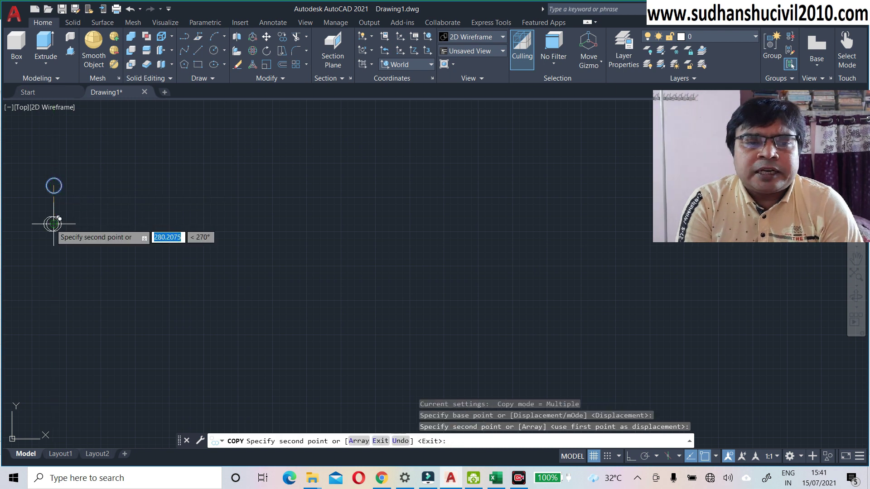
click(74, 204)
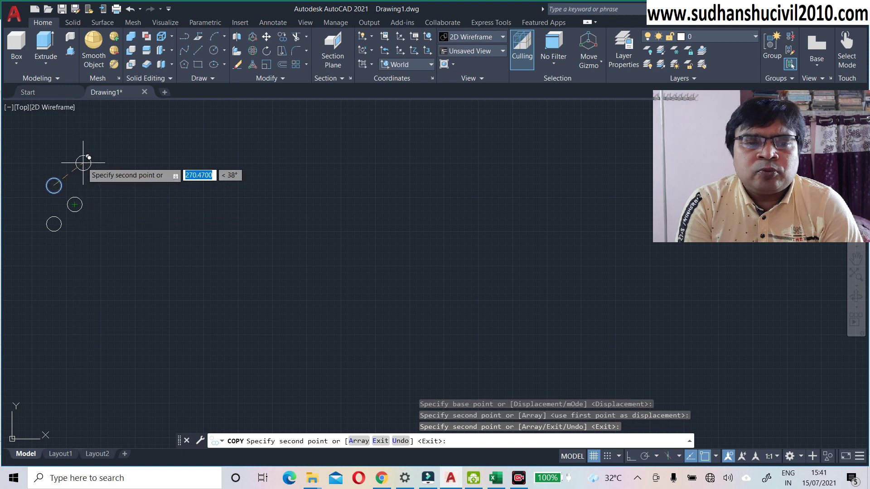
click(80, 158)
click(39, 148)
click(27, 193)
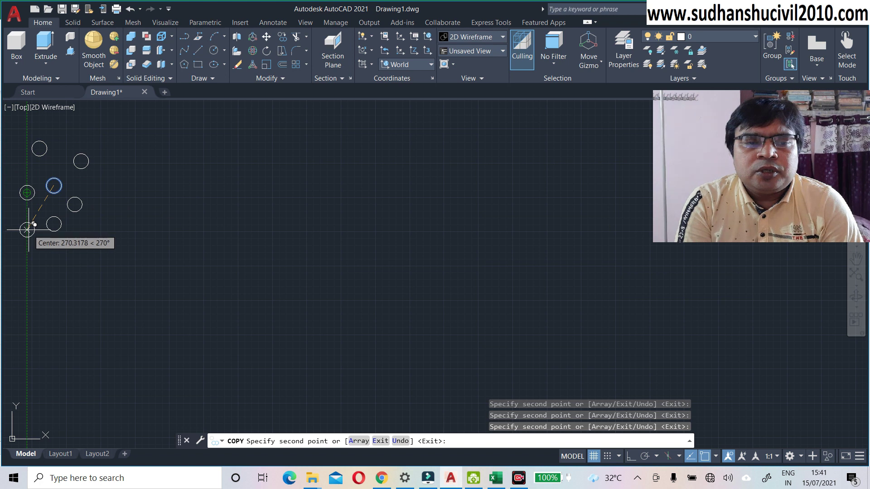
click(41, 249)
click(89, 297)
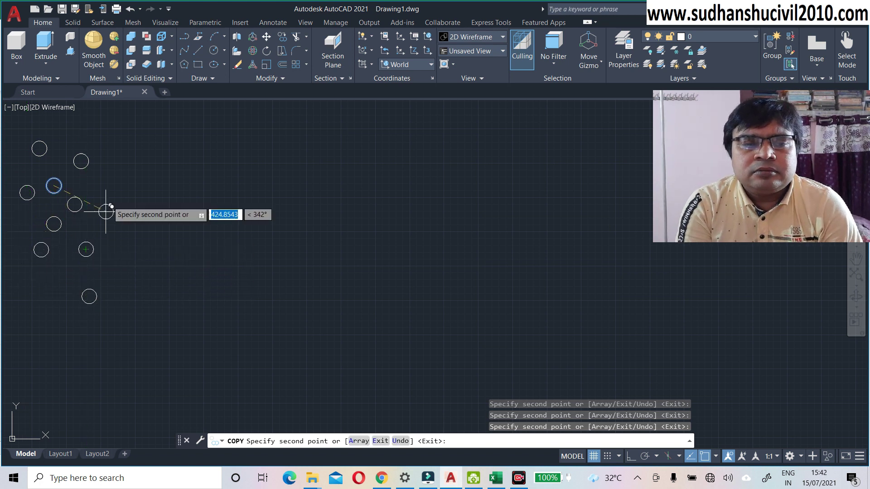
click(113, 193)
click(34, 303)
click(142, 259)
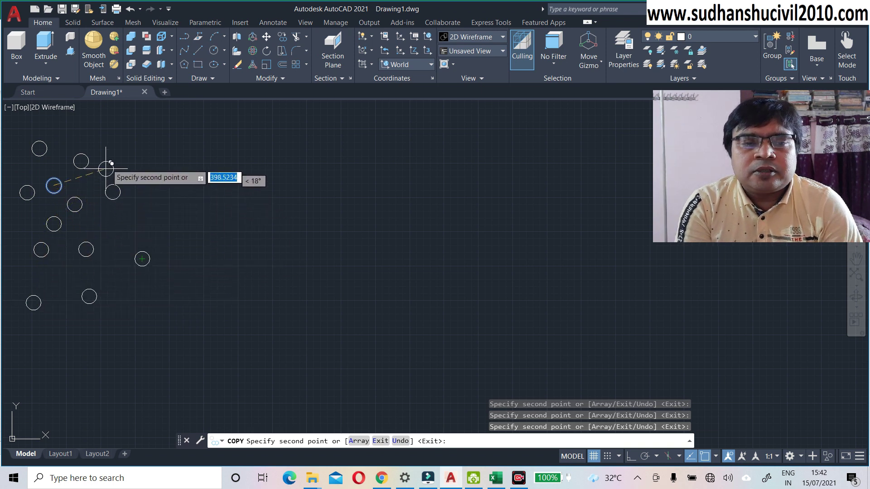
click(111, 146)
click(73, 131)
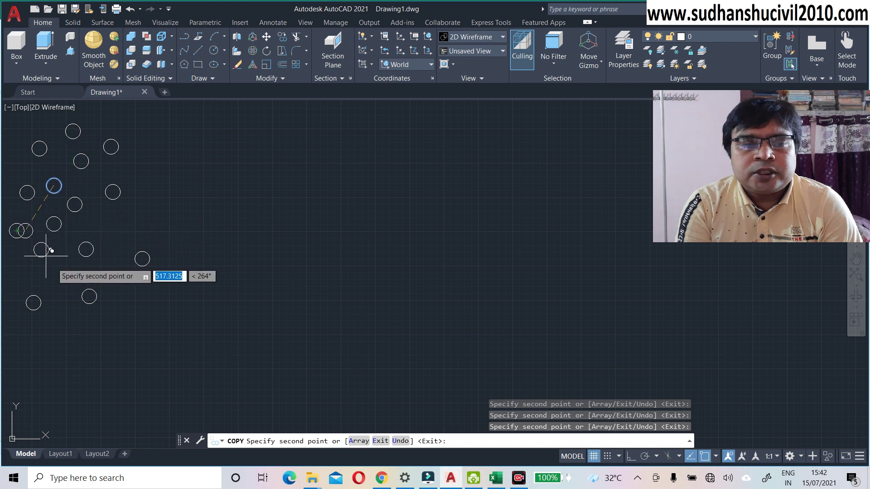
click(96, 272)
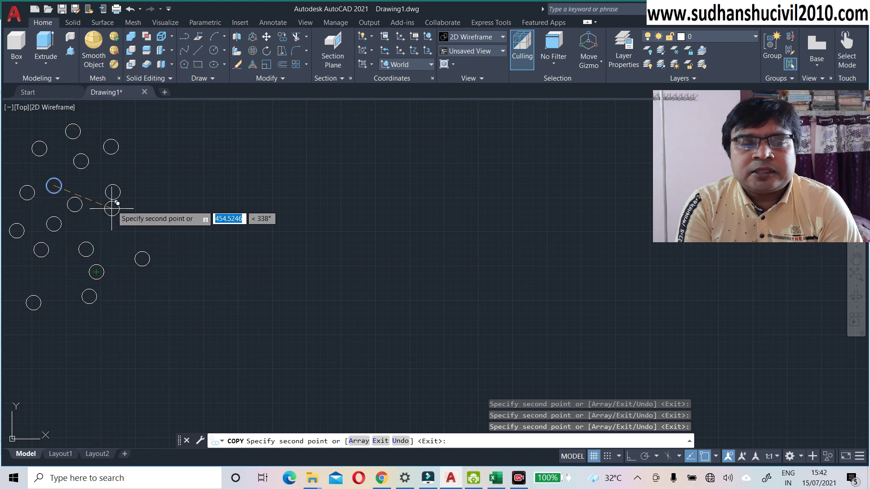
click(97, 226)
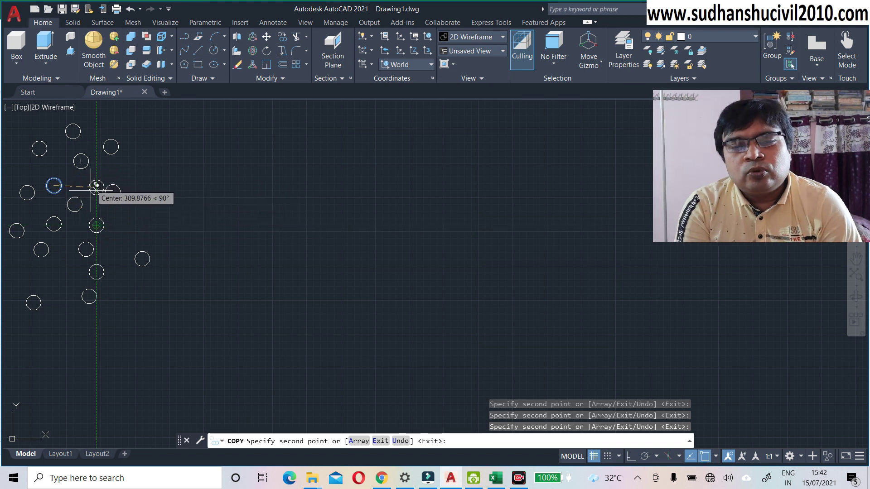
click(132, 219)
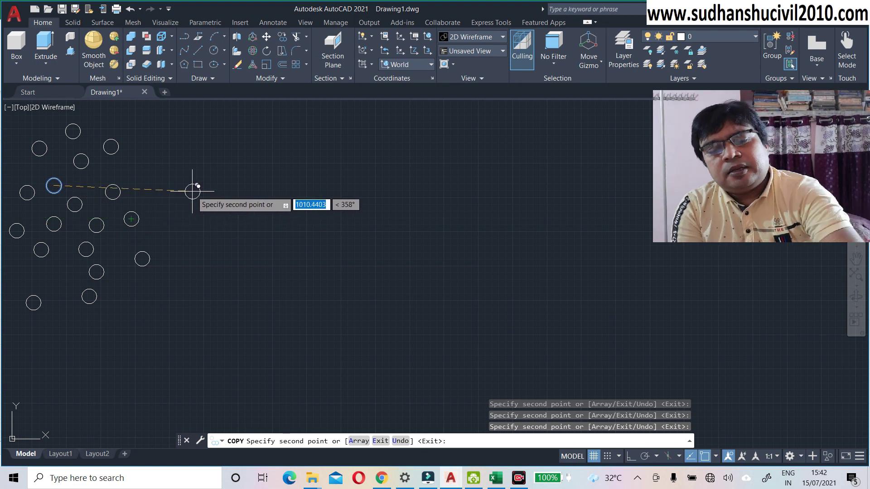
key(Escape)
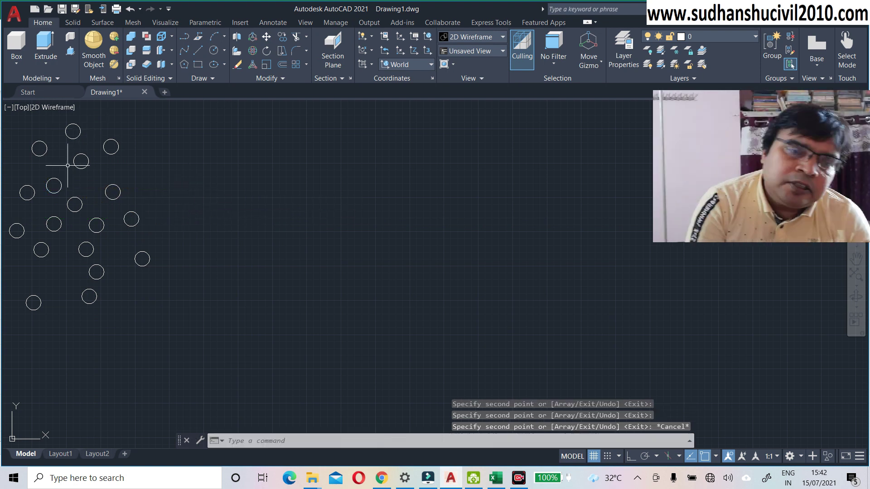
Step: Draw a single horizontal line to the right of the circles with Ortho mode on
middle_drag(181, 304, 177, 313)
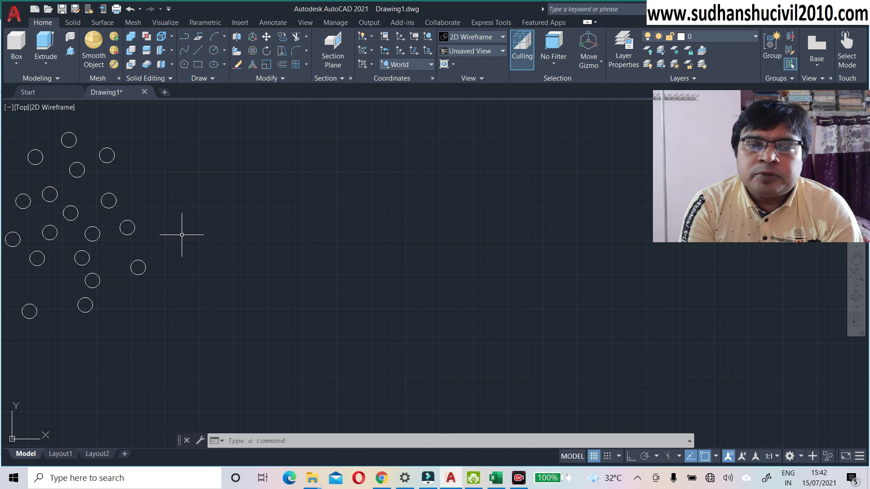
click(198, 50)
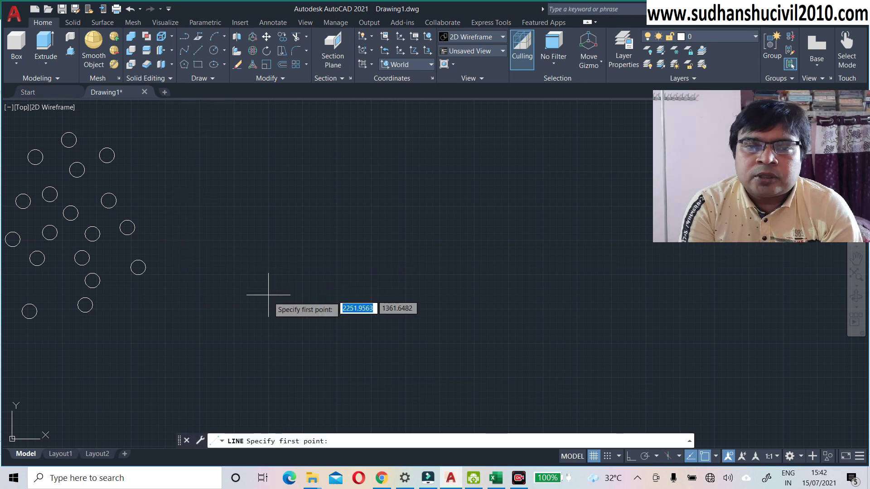
click(231, 290)
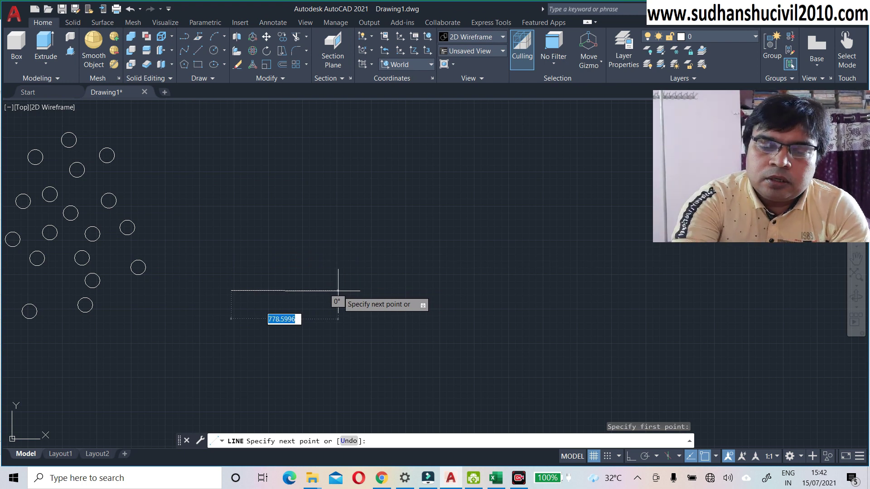
key(F8)
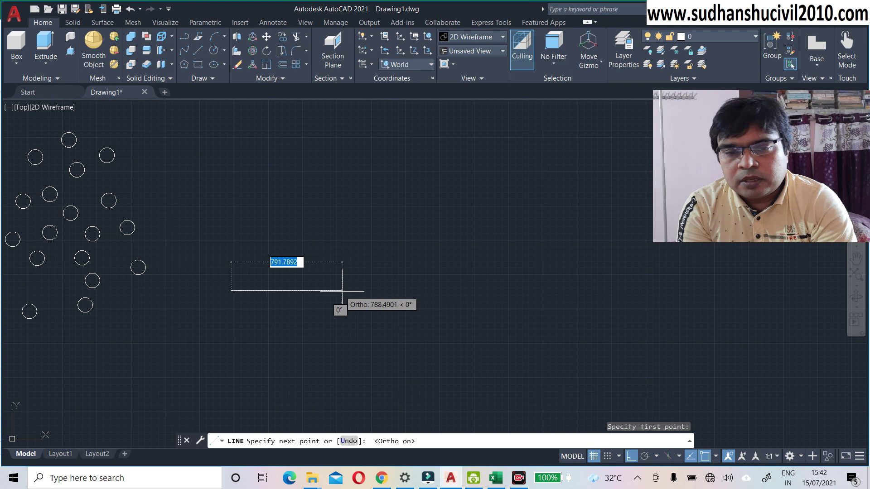
click(365, 290)
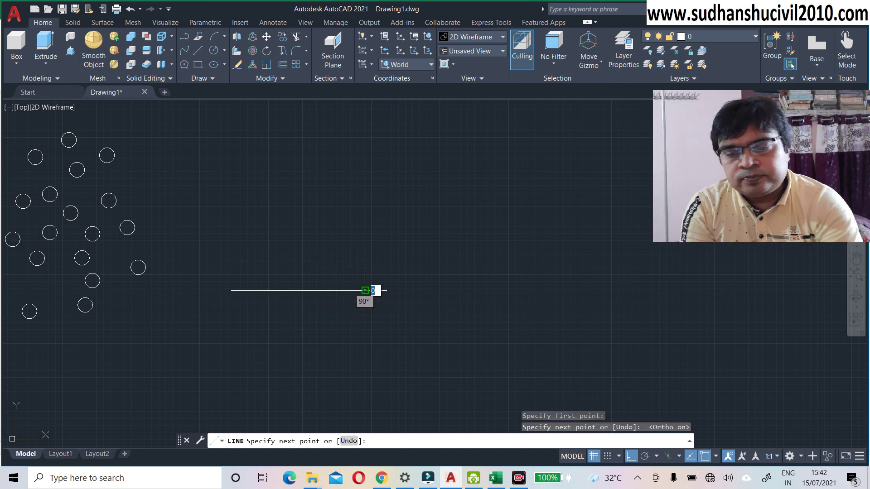
key(Return)
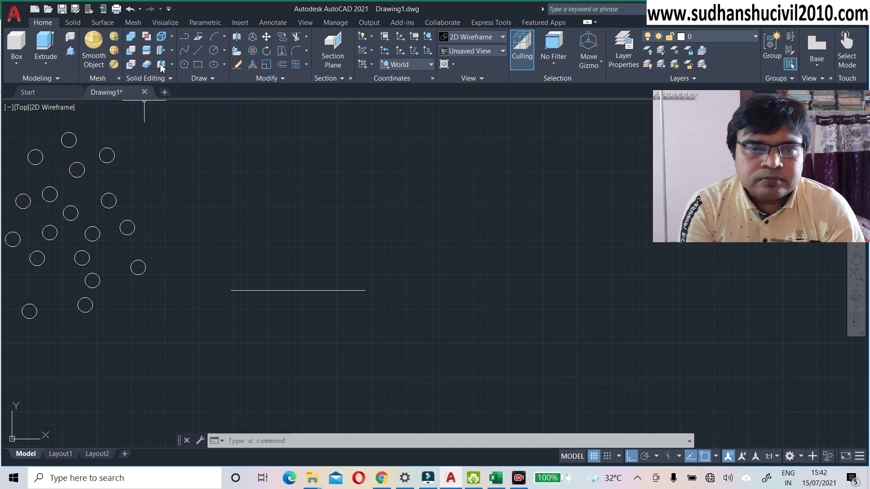
Step: Draw a shallow upward-bulging three-point arc above the horizontal line, about as wide as the line, with Ortho mode off
click(213, 79)
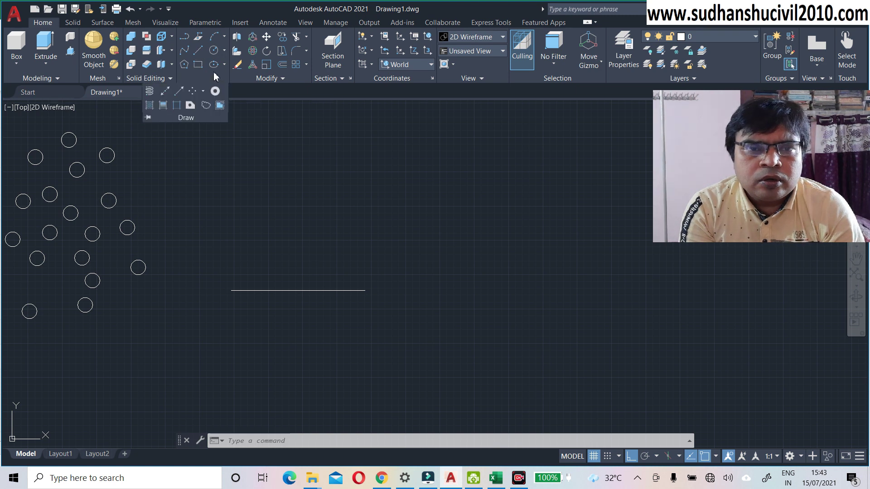
click(214, 41)
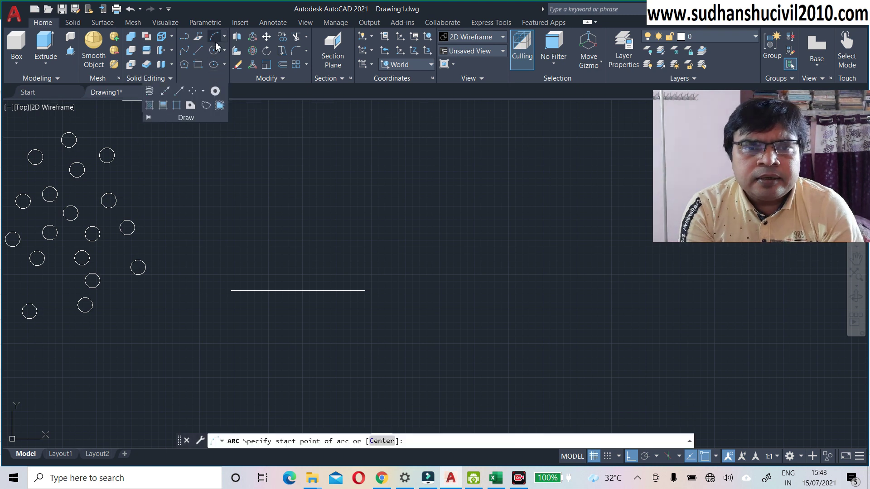
click(236, 222)
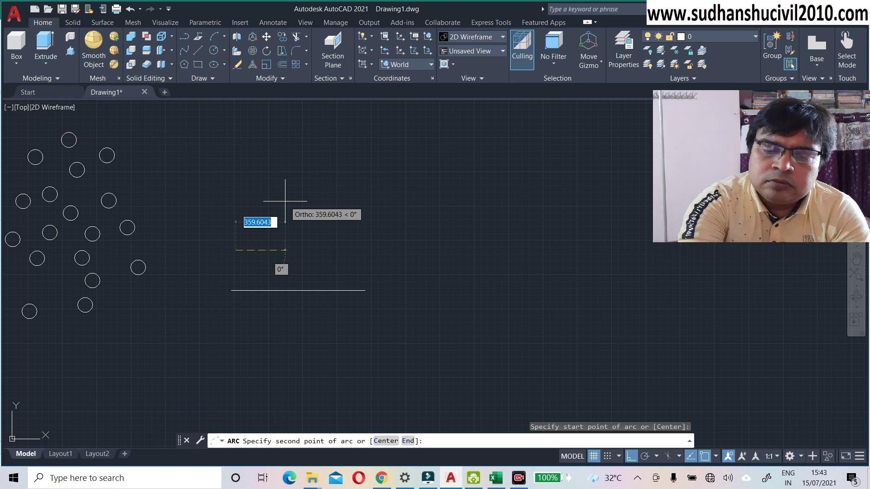
key(F8)
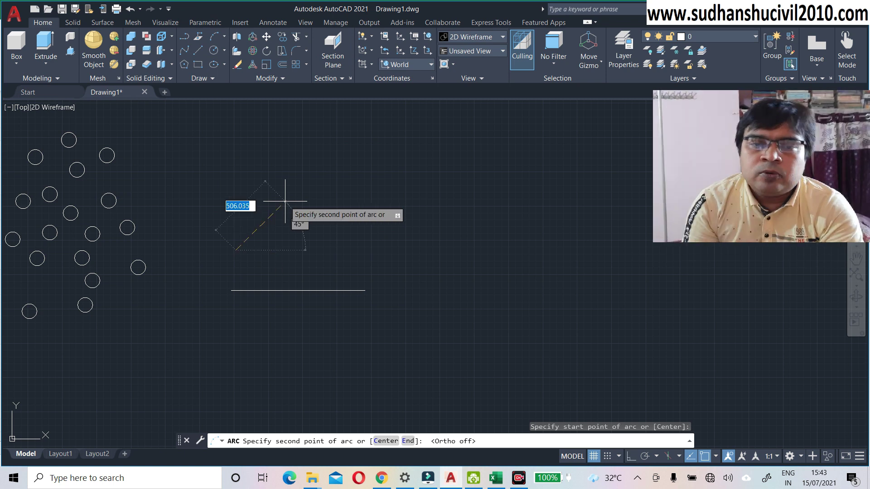
click(286, 224)
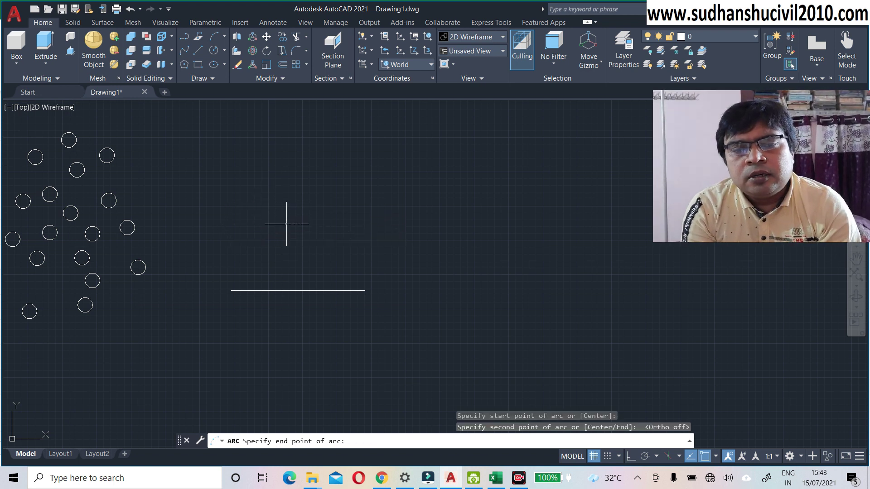
click(366, 250)
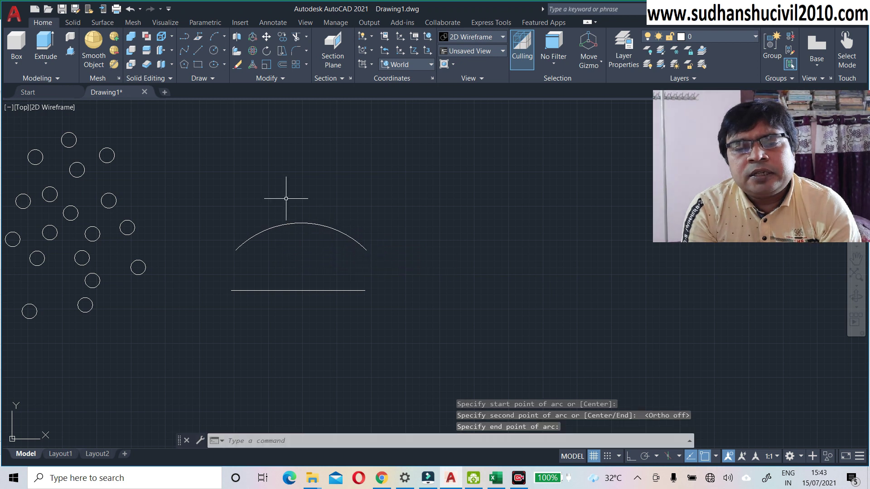
Step: Draw a horizontal ellipse centered above the arc, with semi-axes of about 158 units vertically and 439 units horizontally
click(215, 66)
middle_drag(258, 167, 223, 226)
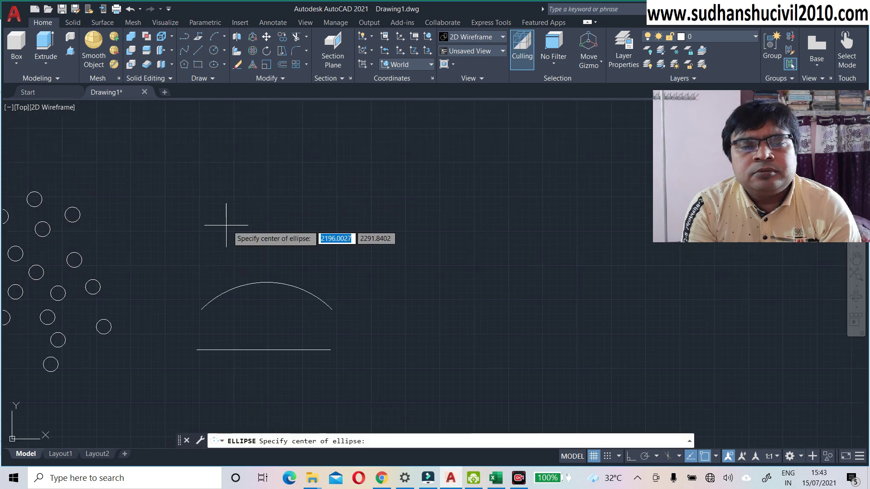
click(257, 229)
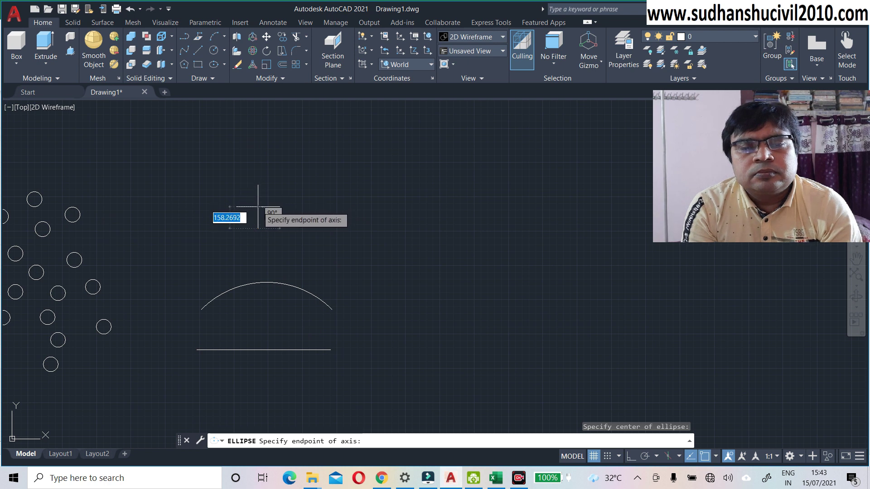
click(258, 207)
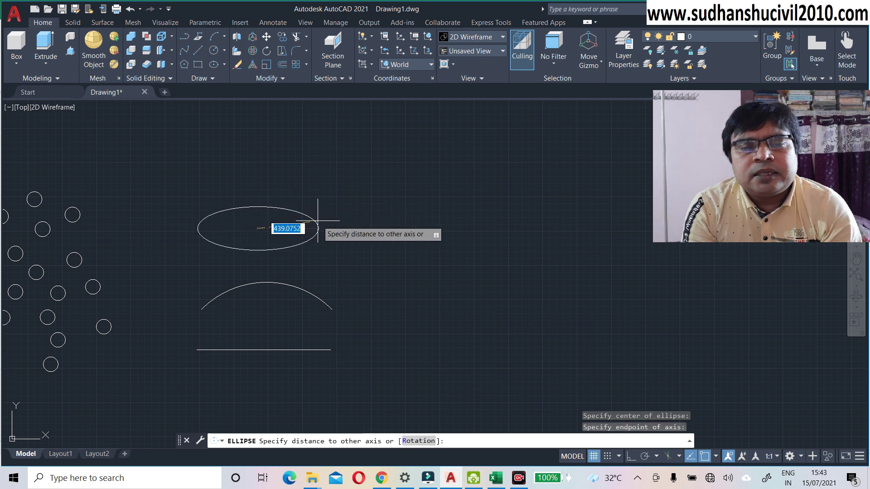
click(319, 221)
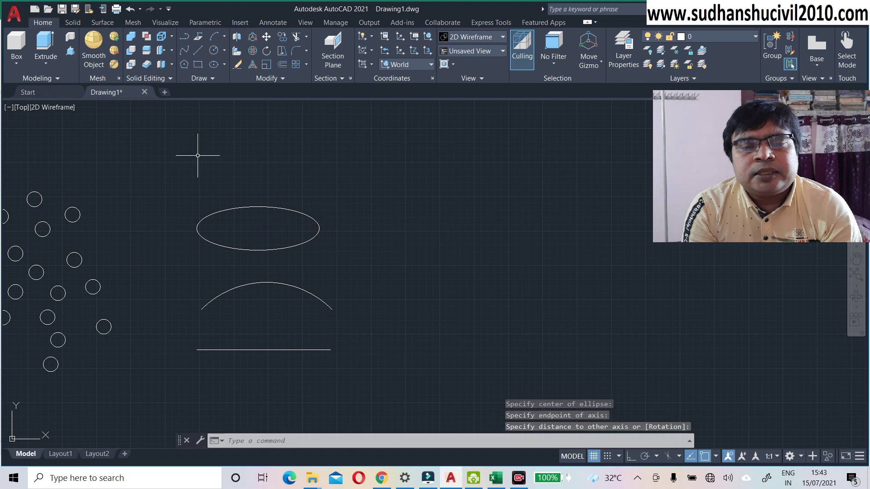
Step: Draw a horizontal rectangle above the ellipse, about as wide as the ellipse
click(198, 64)
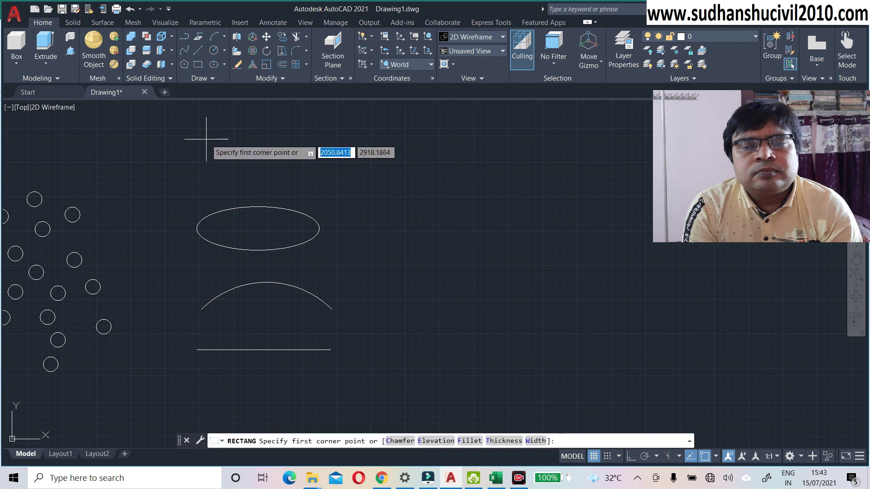
click(204, 137)
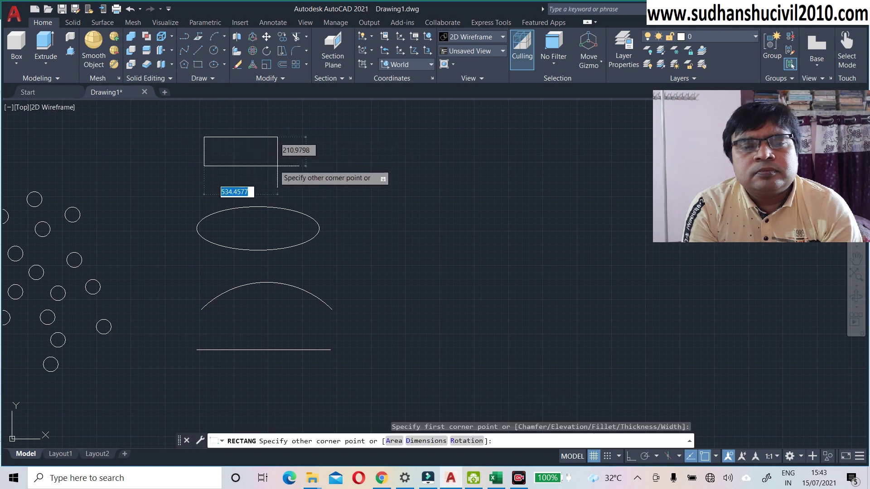
click(325, 181)
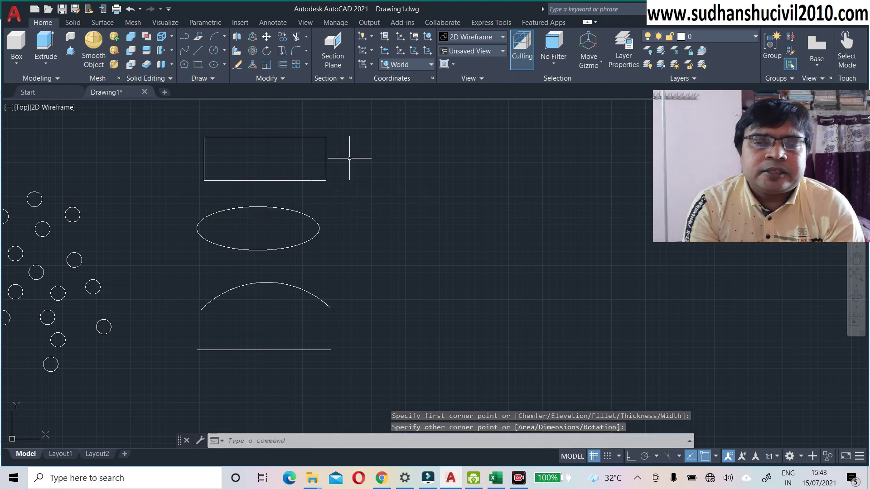
Step: Copy the rectangle, ellipse, arc and line together from the line's left endpoint to four positions spaced out in a row to the right
scroll(348, 157, down, 2)
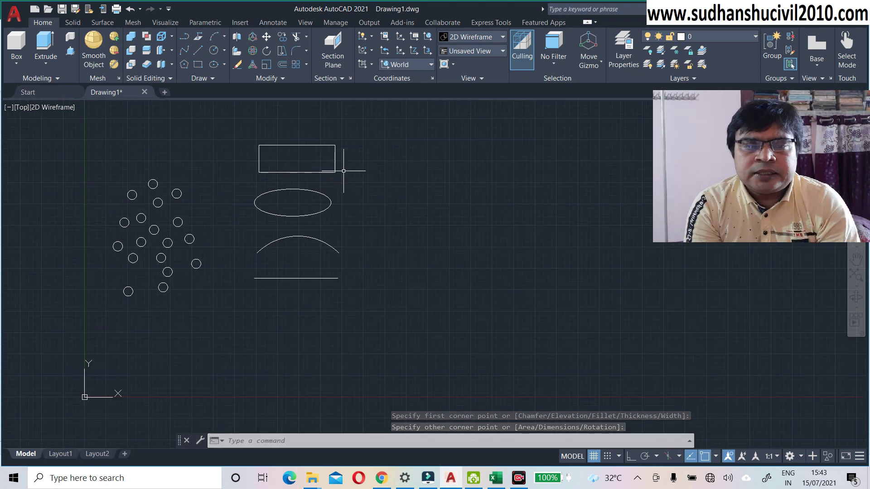
middle_drag(404, 284, 296, 264)
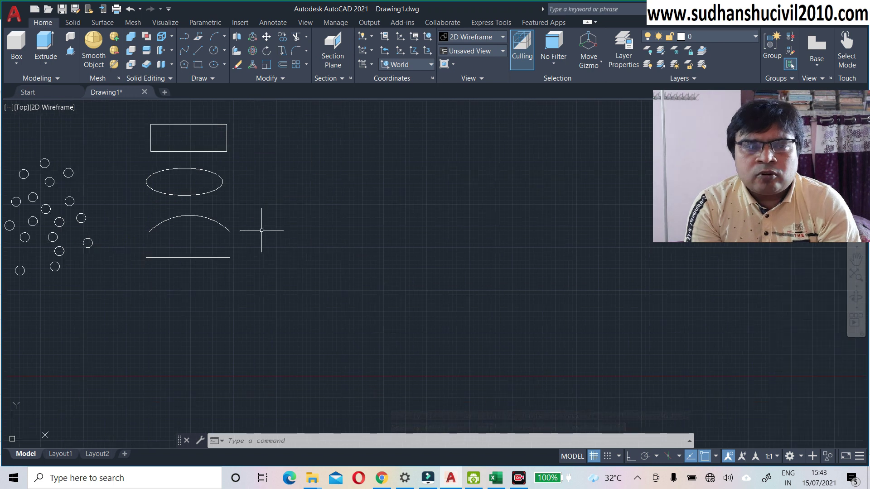
click(282, 37)
mouse_move(135, 122)
mouse_down()
mouse_move(182, 100)
mouse_move(278, 132)
mouse_move(289, 272)
mouse_move(118, 313)
mouse_up()
key(Return)
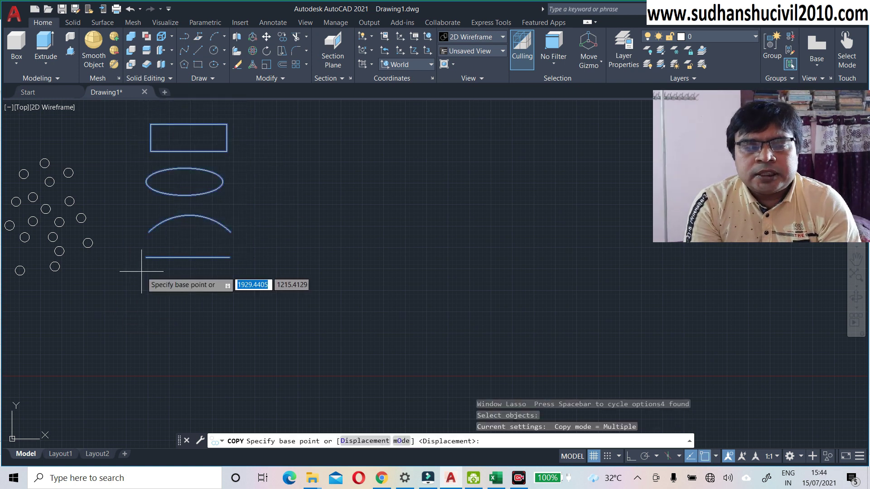
click(147, 257)
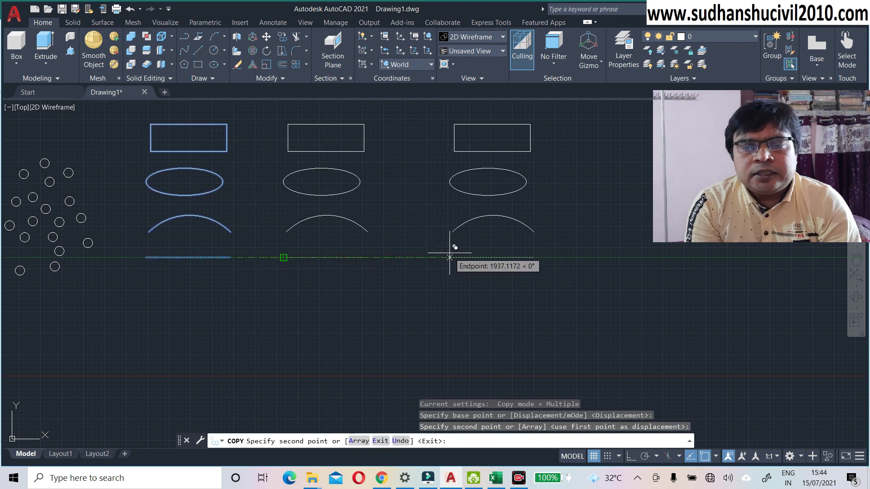
click(450, 258)
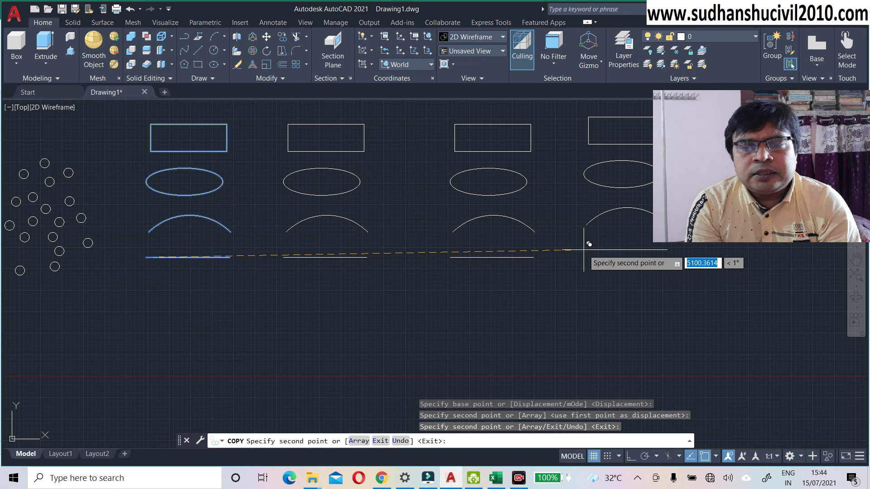
click(584, 249)
scroll(585, 250, down, 4)
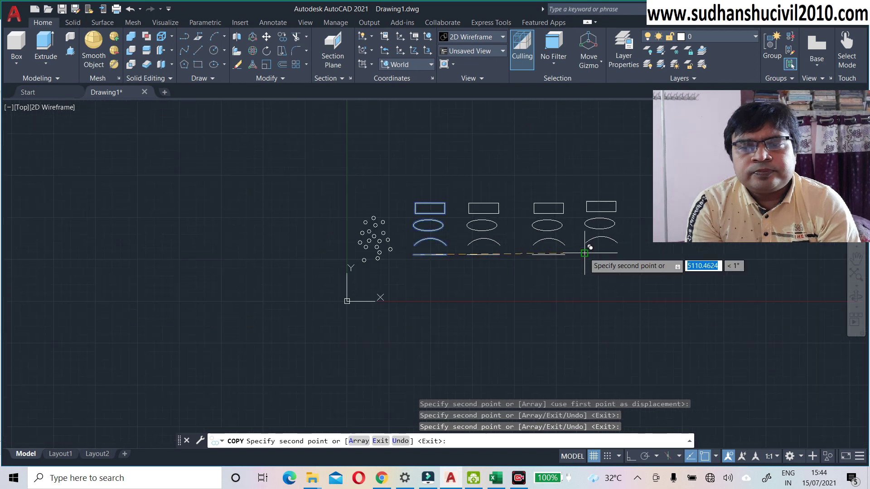
middle_drag(581, 255, 325, 263)
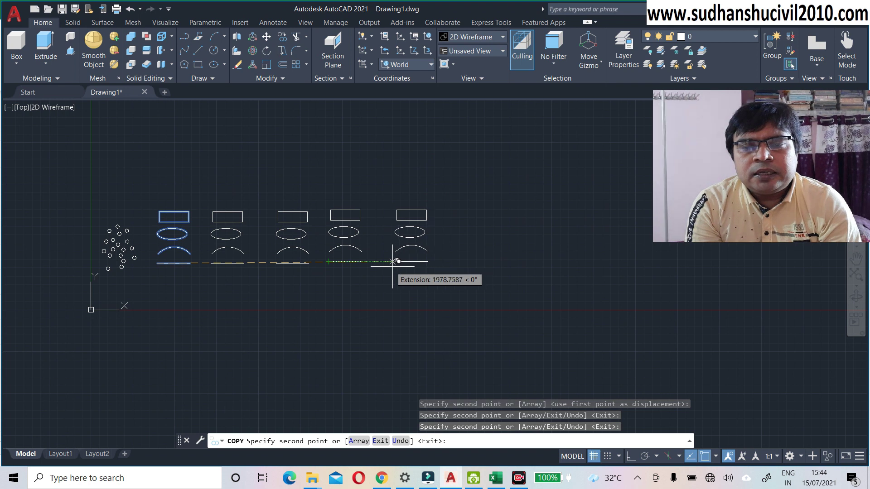
click(389, 261)
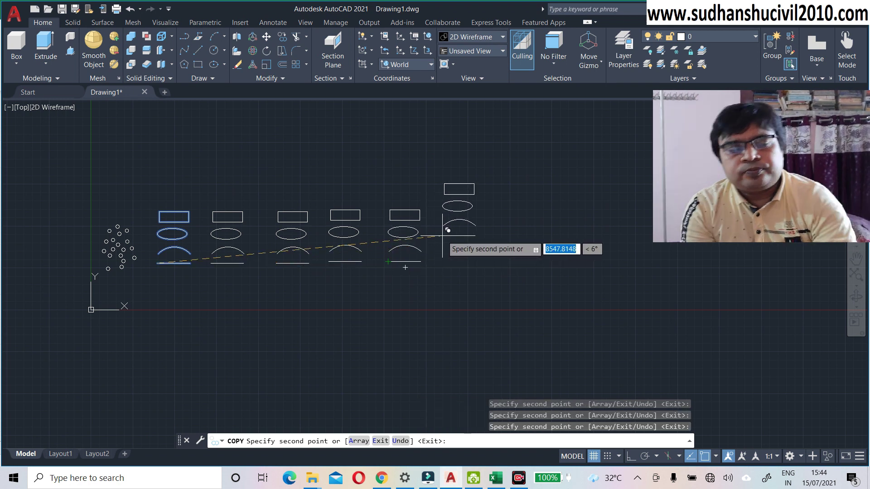
key(Escape)
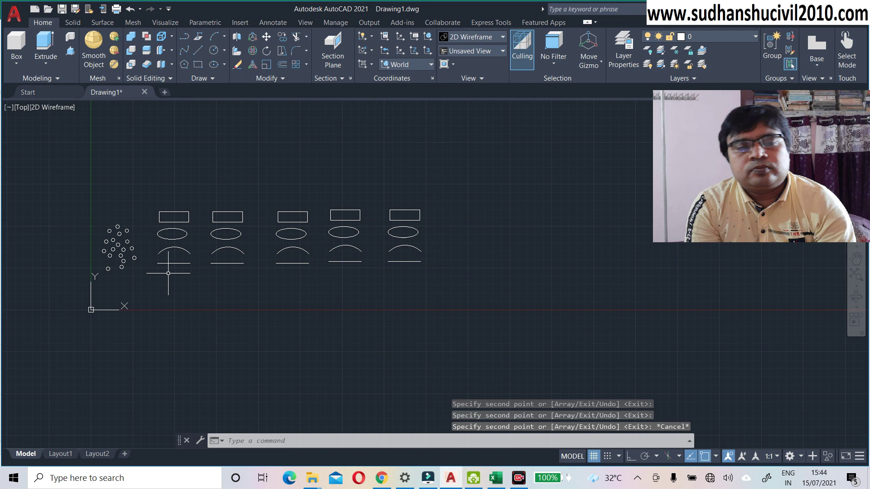
scroll(163, 271, up, 2)
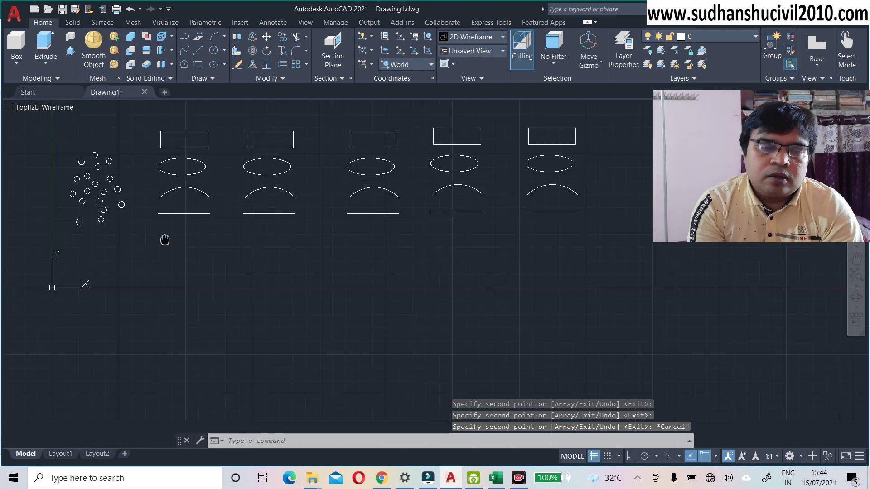
scroll(168, 245, up, 3)
scroll(170, 282, down, 2)
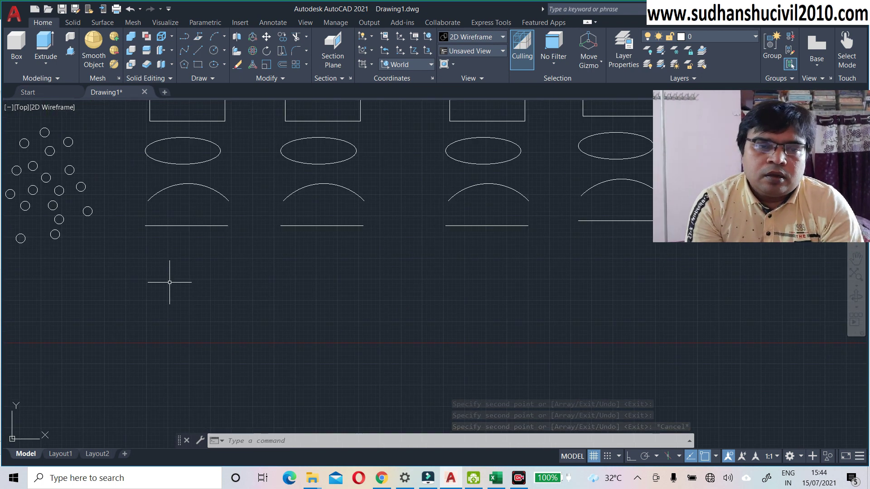
scroll(164, 257, down, 3)
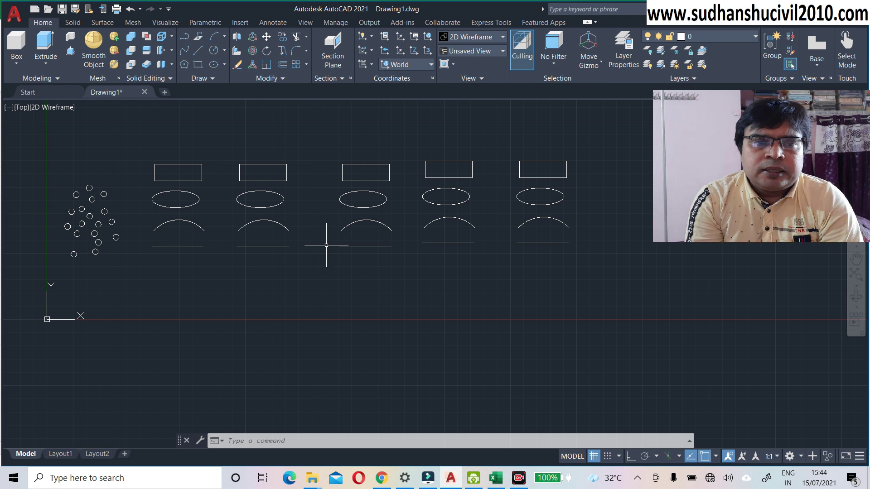
Step: Sweep the lower circle nearest the first column along that column's straight line, with the closed-profile creation mode set to Solid
click(45, 64)
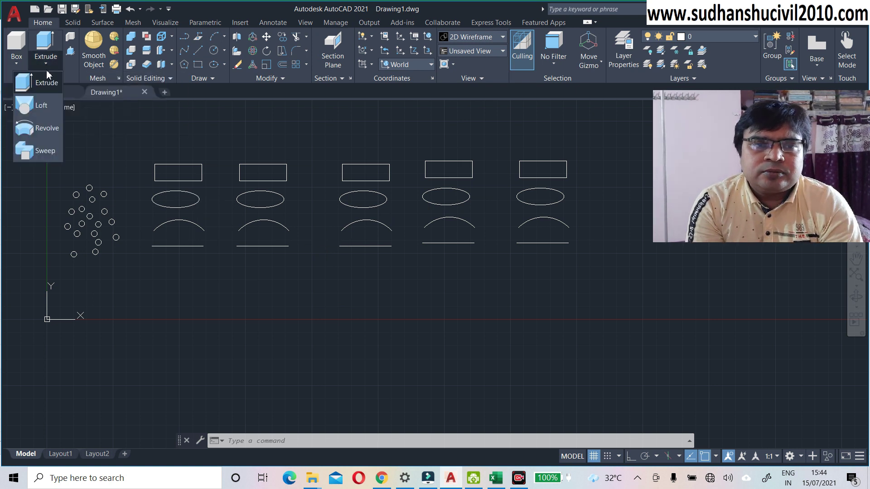
click(47, 153)
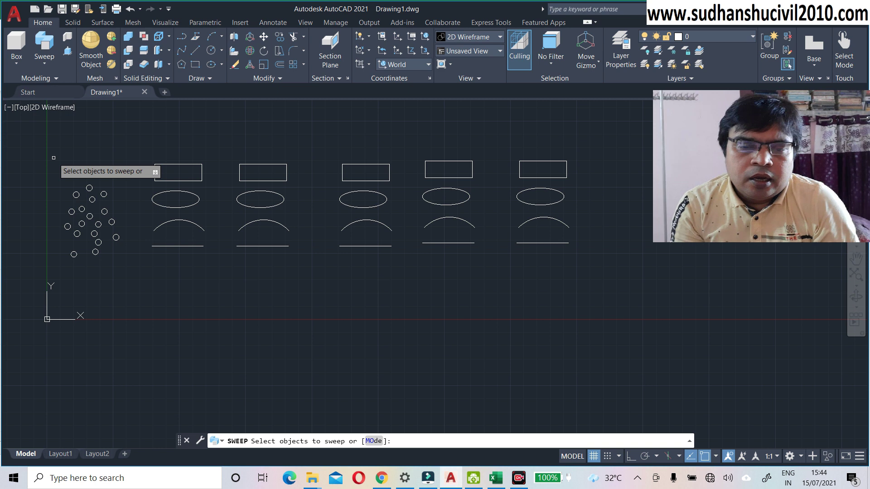
click(373, 442)
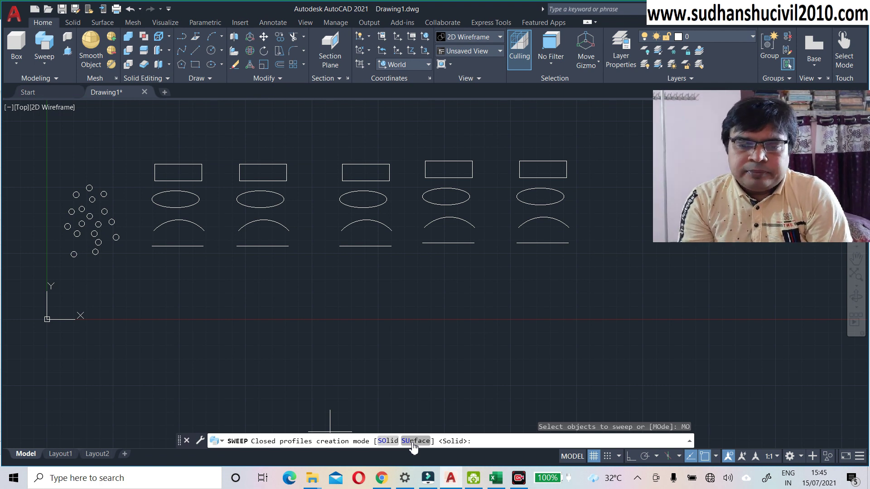
click(389, 441)
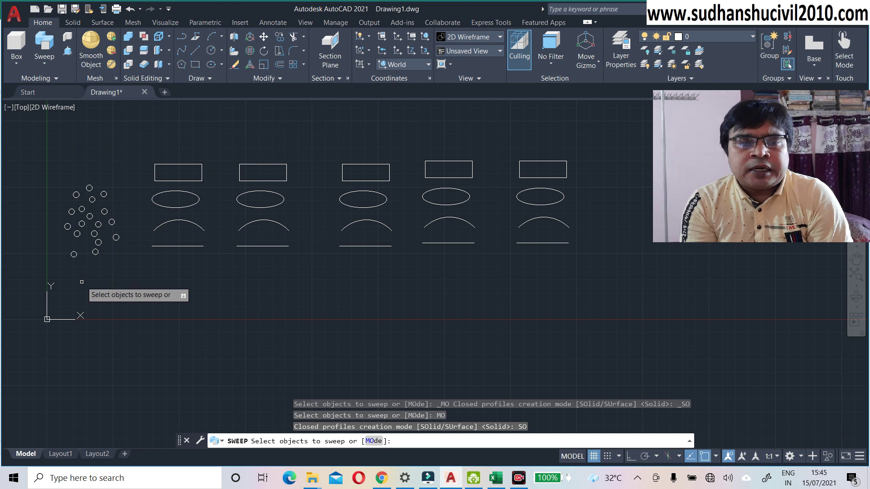
scroll(78, 255, up, 2)
scroll(136, 258, up, 2)
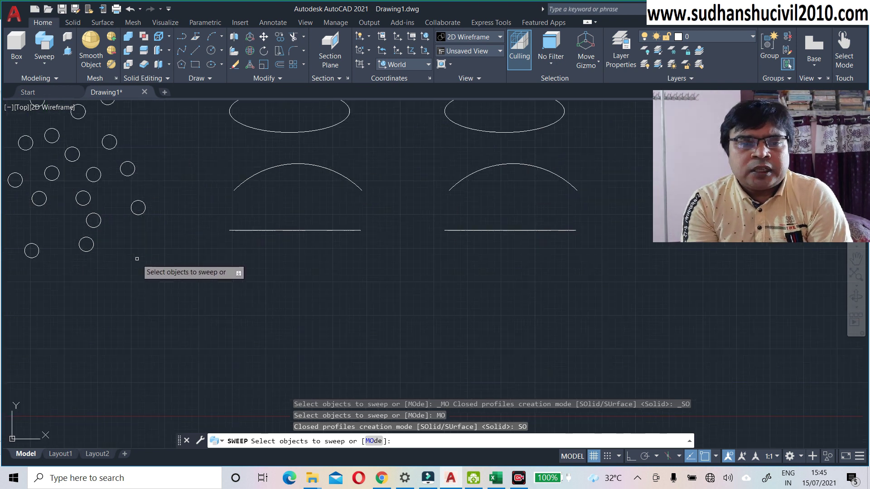
click(92, 246)
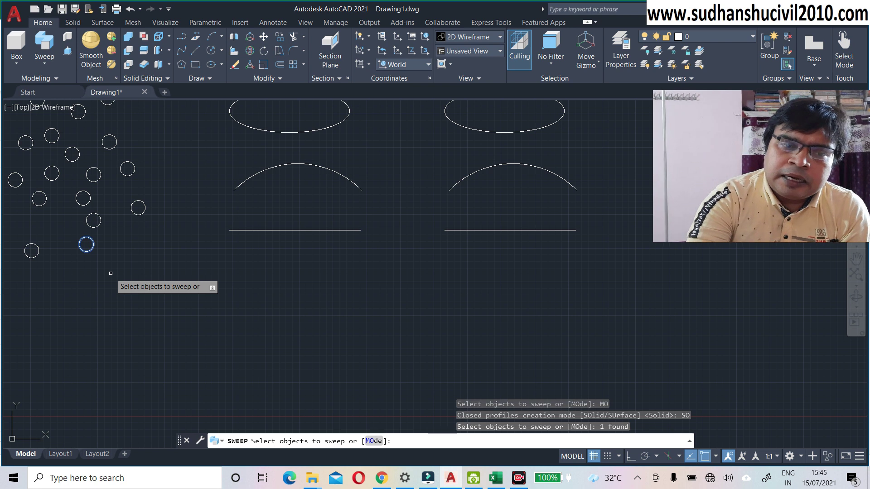
key(Return)
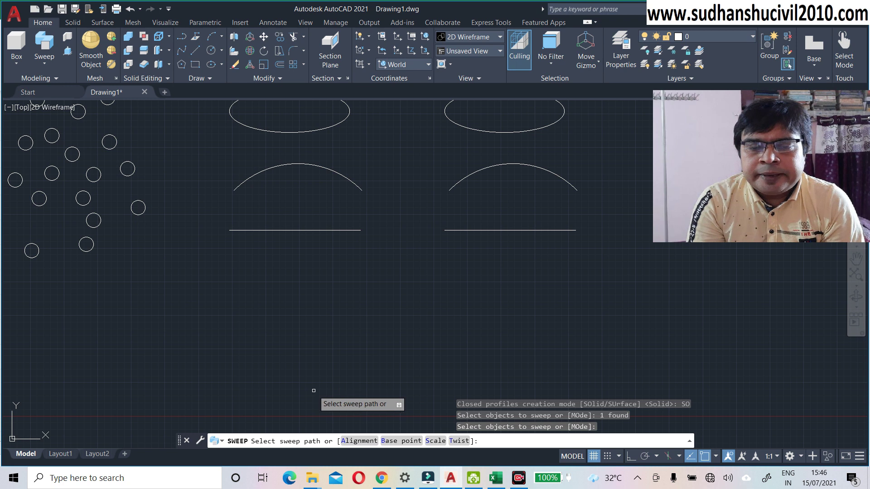
click(238, 230)
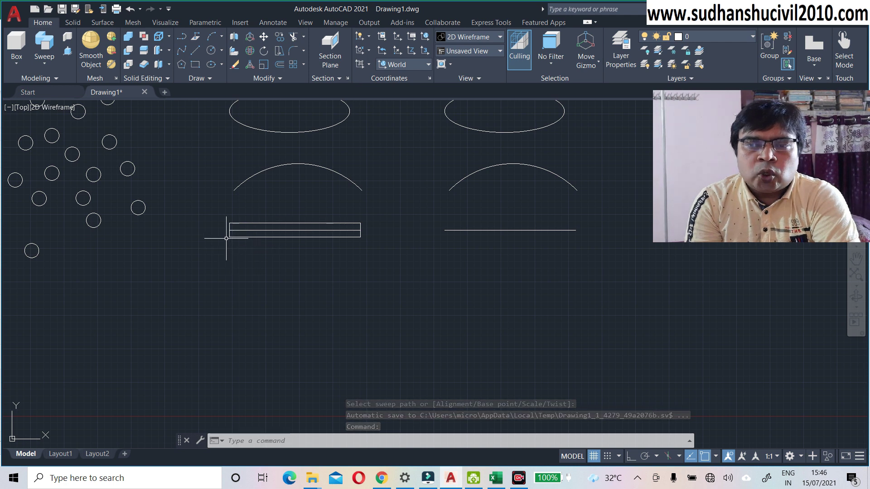
Step: Switch to the 3D home view and show the swept cylinder in the Conceptual visual style
drag(701, 137, 706, 302)
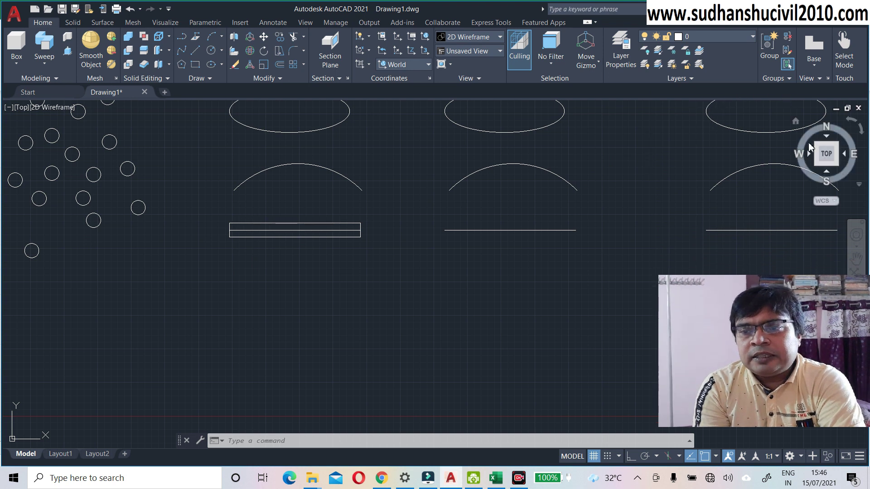
click(795, 120)
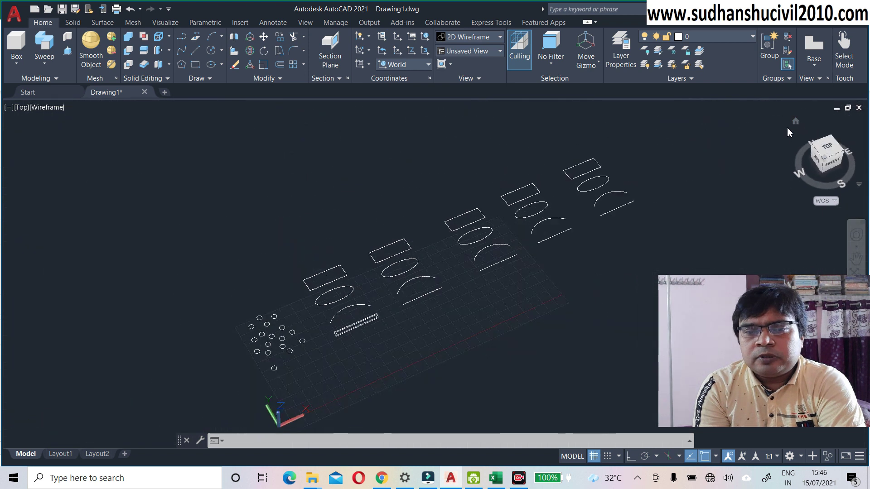
scroll(397, 348, up, 8)
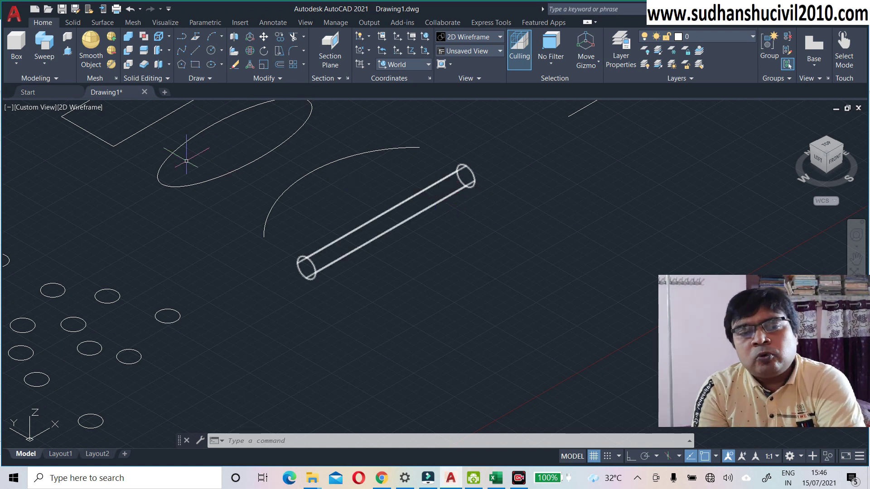
click(89, 111)
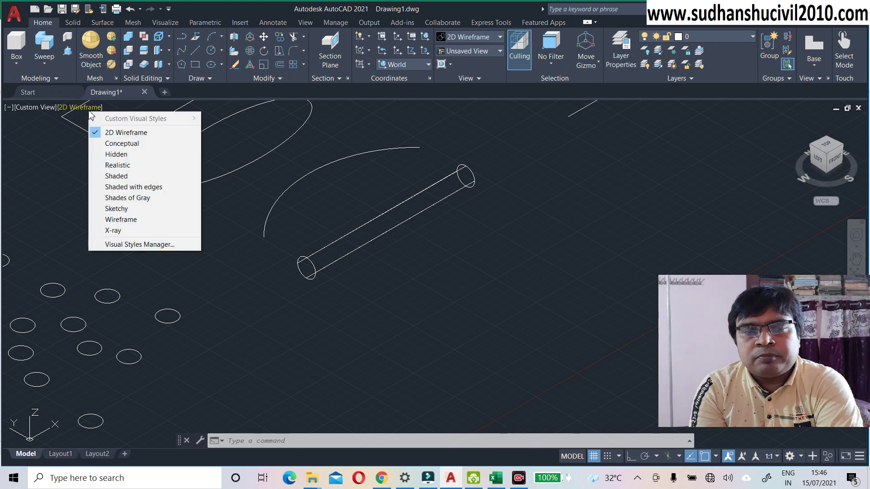
click(118, 144)
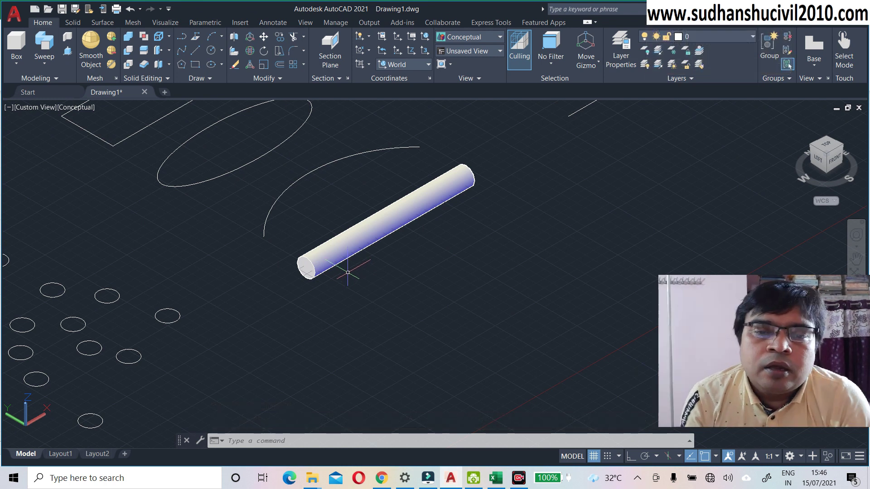
scroll(297, 304, down, 2)
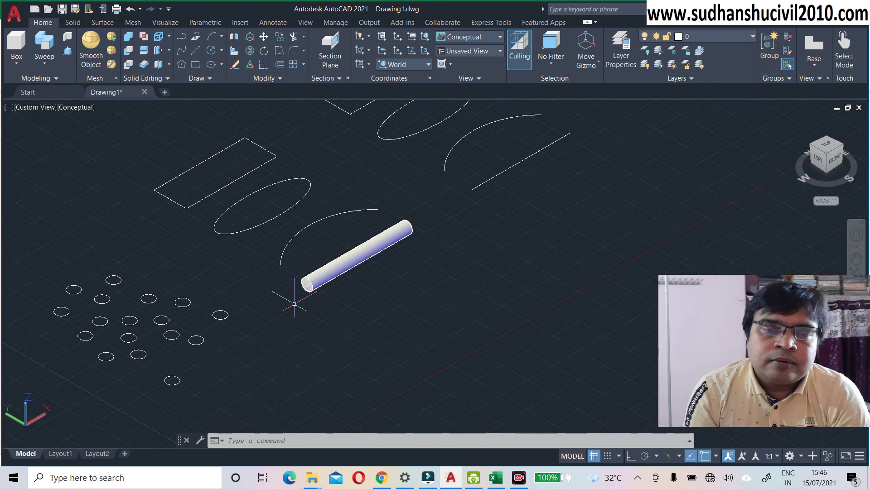
right_click(79, 196)
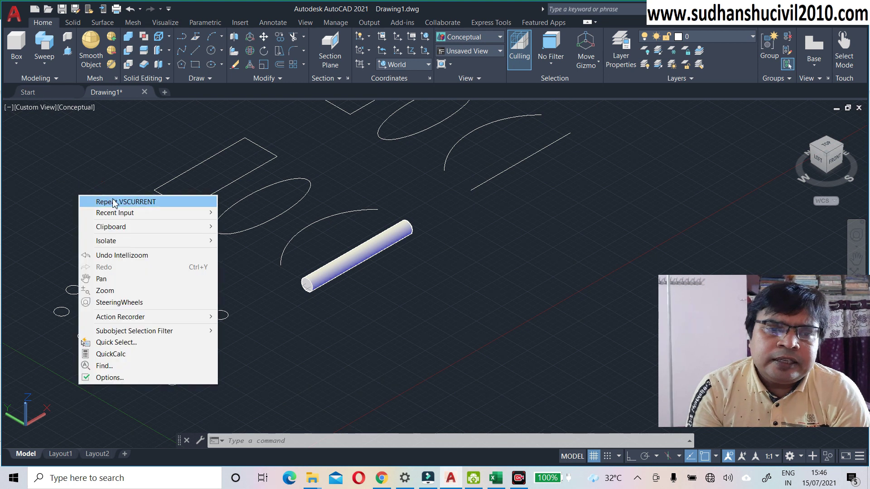
mouse_move(194, 217)
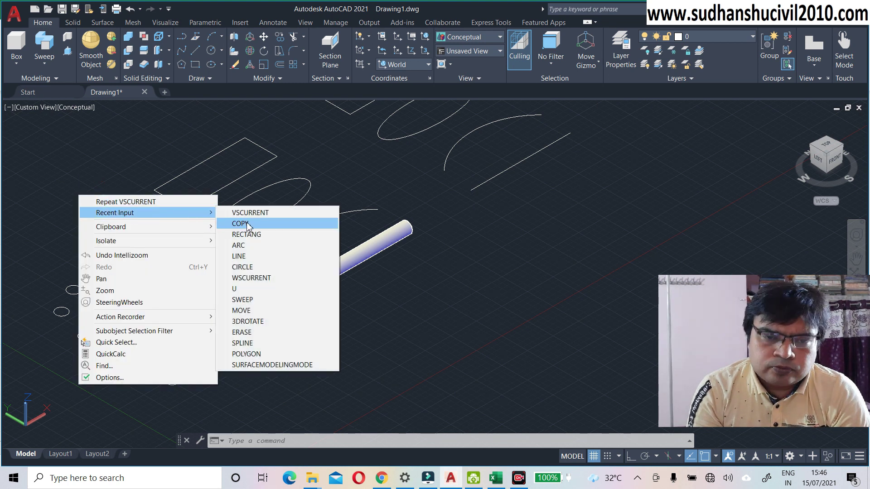
key(Escape)
key(Escape)
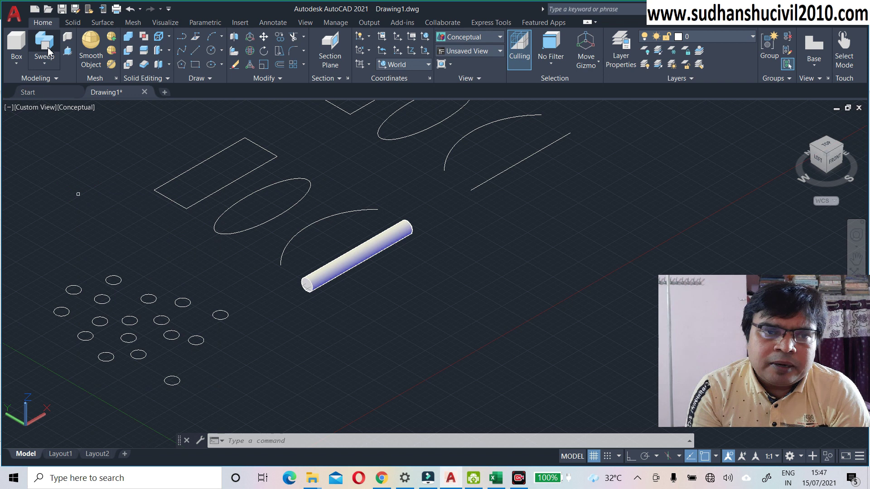
Step: Sweep the rightmost circle of the circle group along the first column's arc as a solid
click(45, 46)
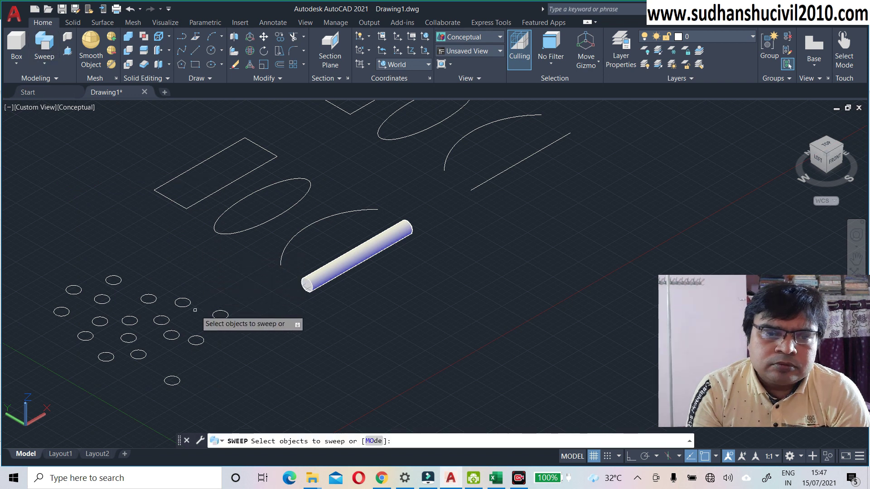
click(221, 315)
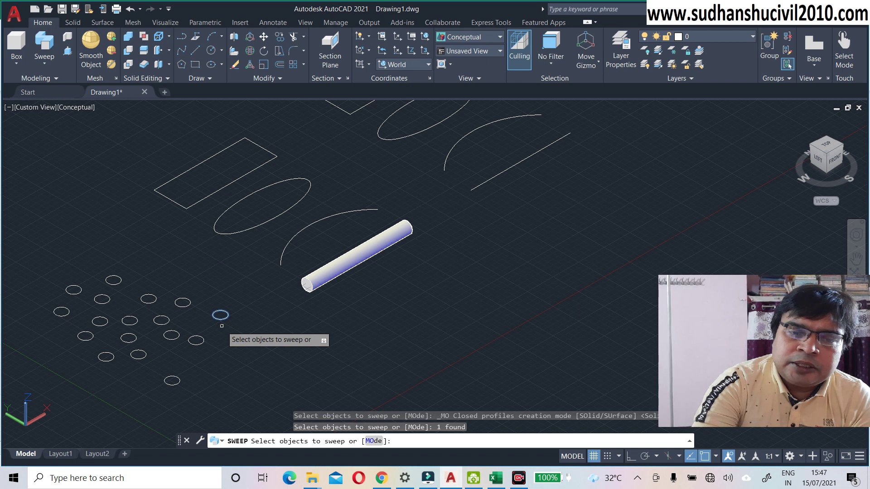
key(Return)
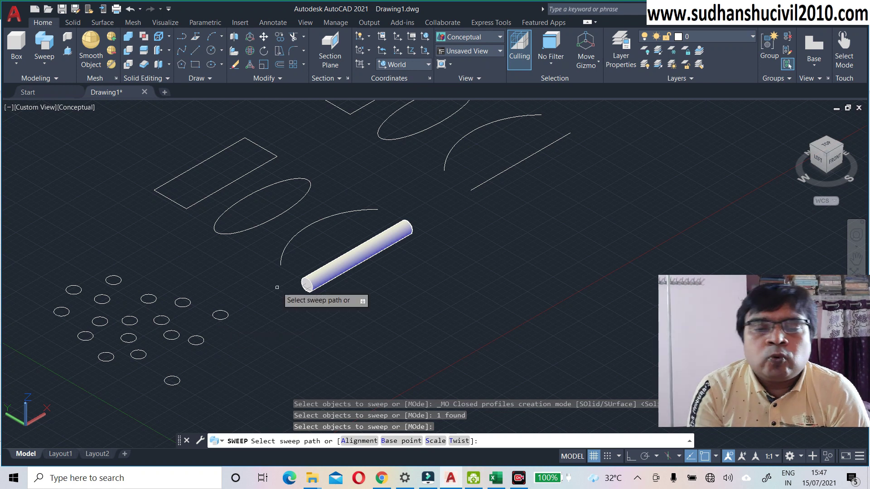
click(281, 256)
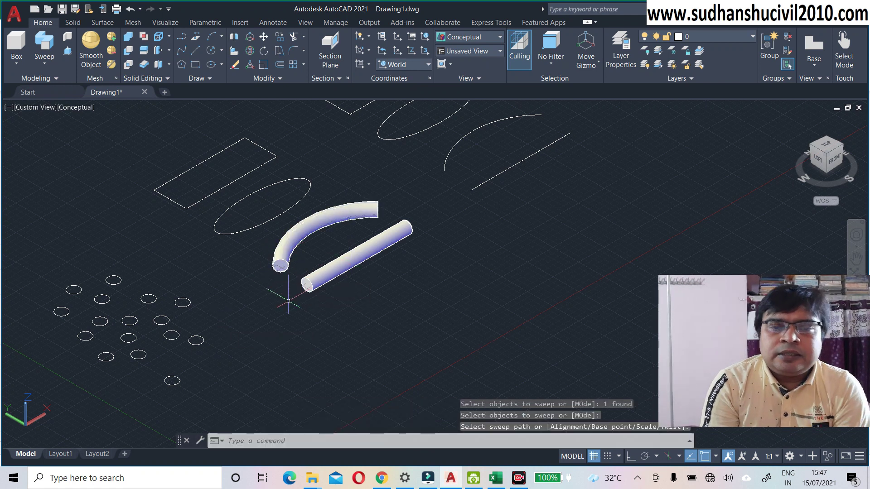
Step: Sweep the rightmost remaining circle along the first column's ellipse as a solid
right_click(263, 323)
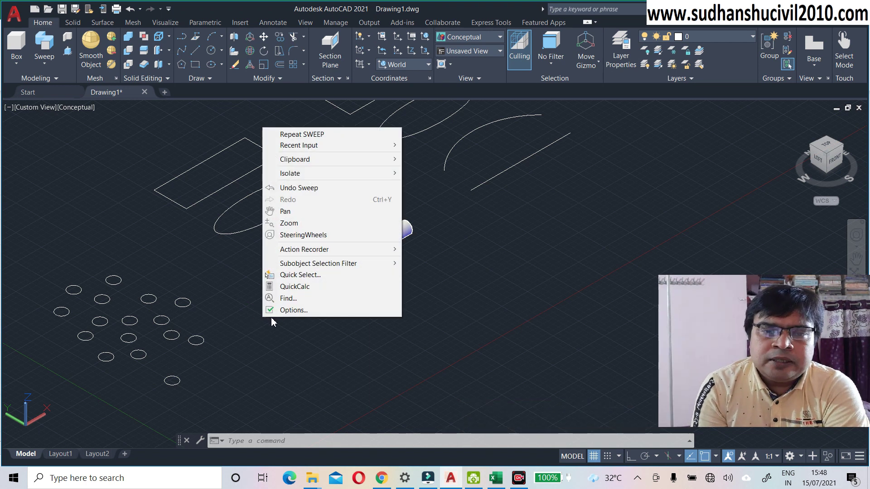
click(308, 135)
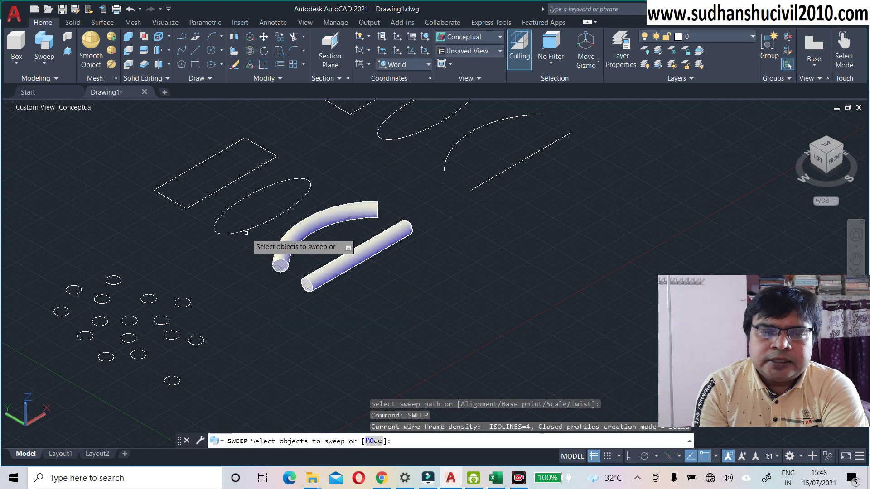
click(200, 342)
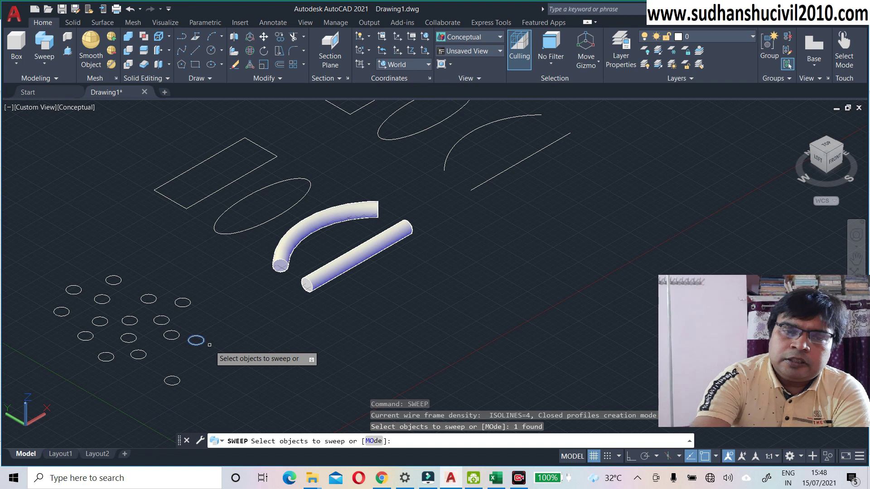
key(Return)
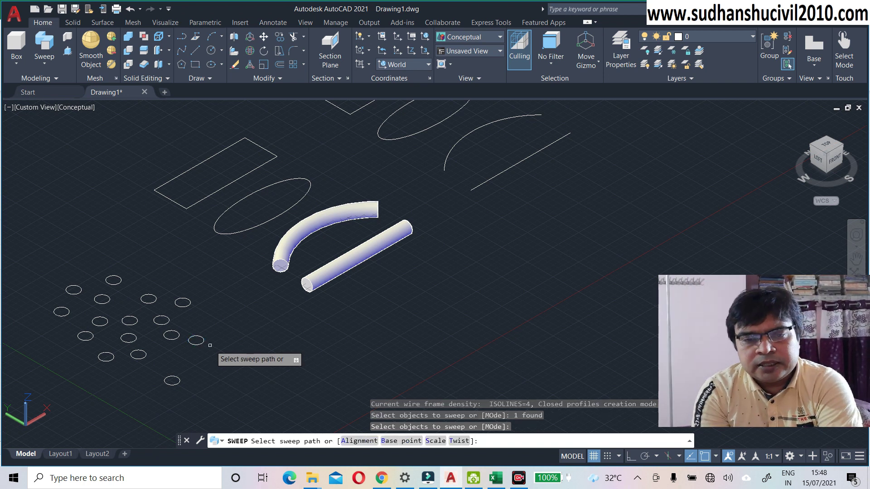
click(238, 232)
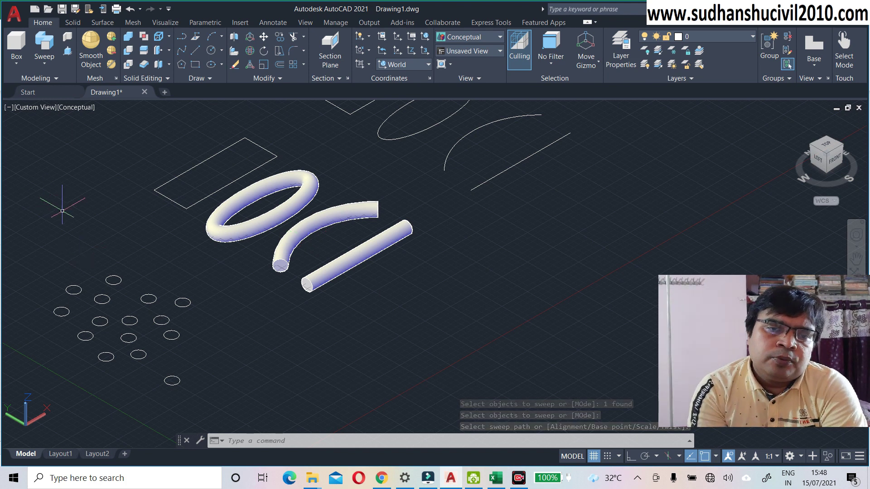
Step: Sweep the upper rightmost circle of the group along the first column's rectangle as a solid
right_click(109, 192)
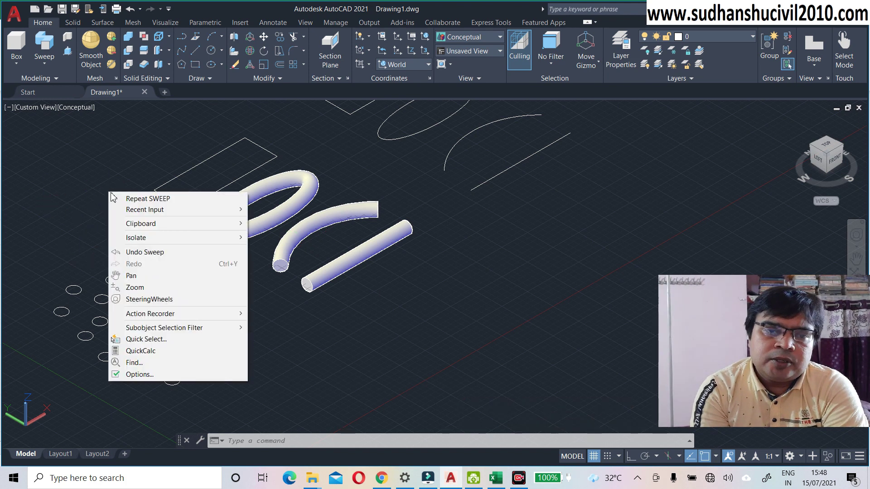
click(139, 200)
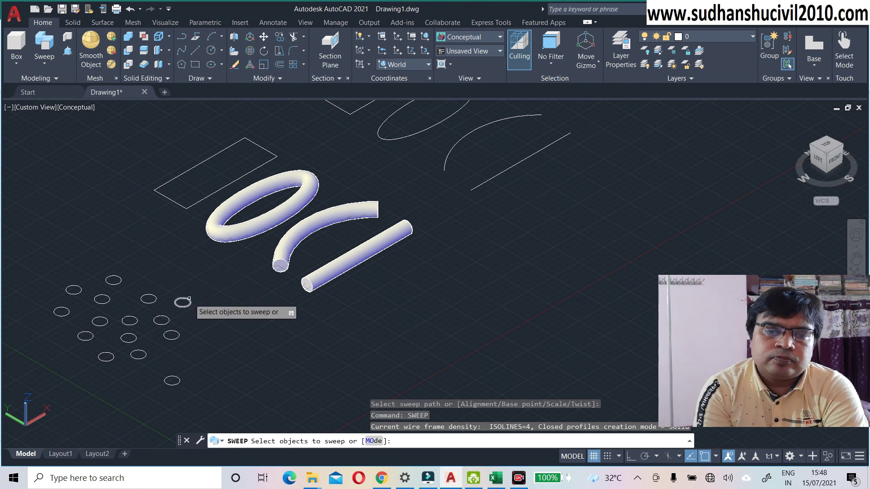
click(188, 300)
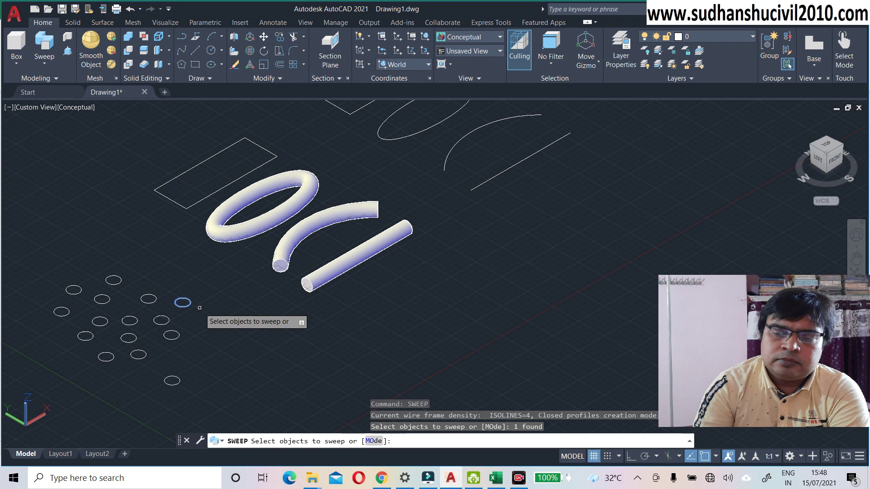
key(Return)
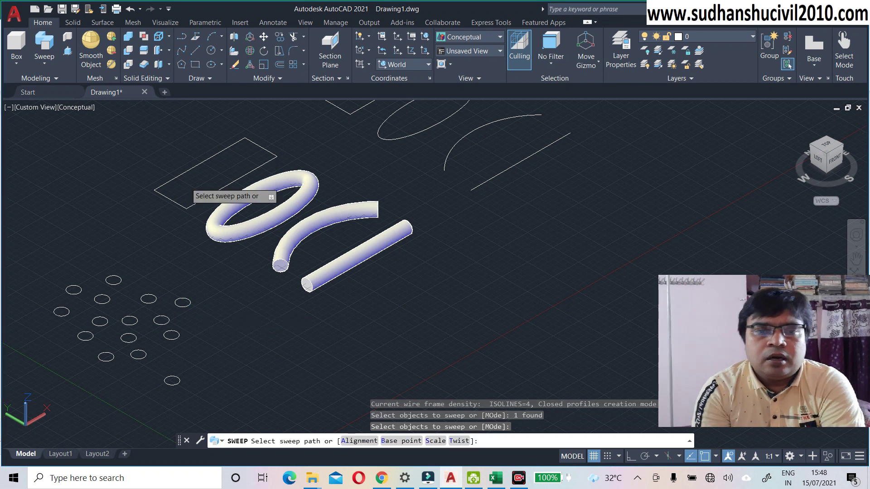
click(185, 209)
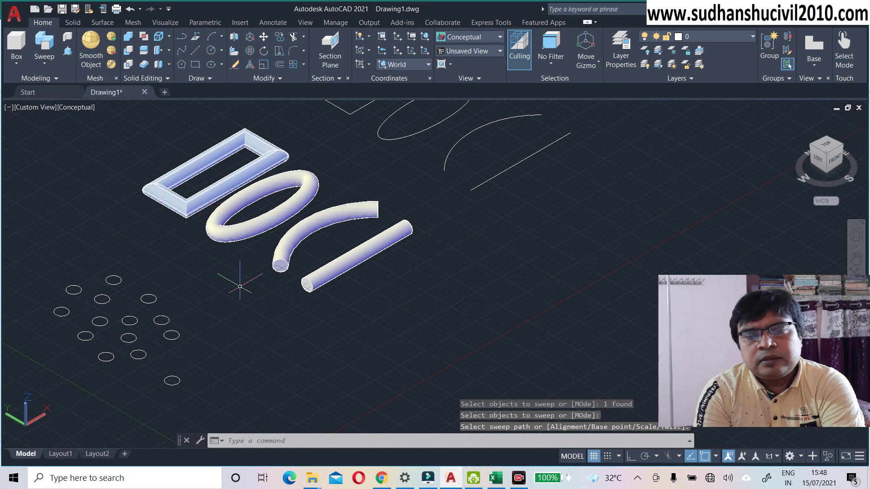
Step: Sweep a circle from the group's right edge along the second column's straight line, with the closed-profile creation mode set to Surface
scroll(242, 291, down, 2)
middle_drag(252, 314, 218, 326)
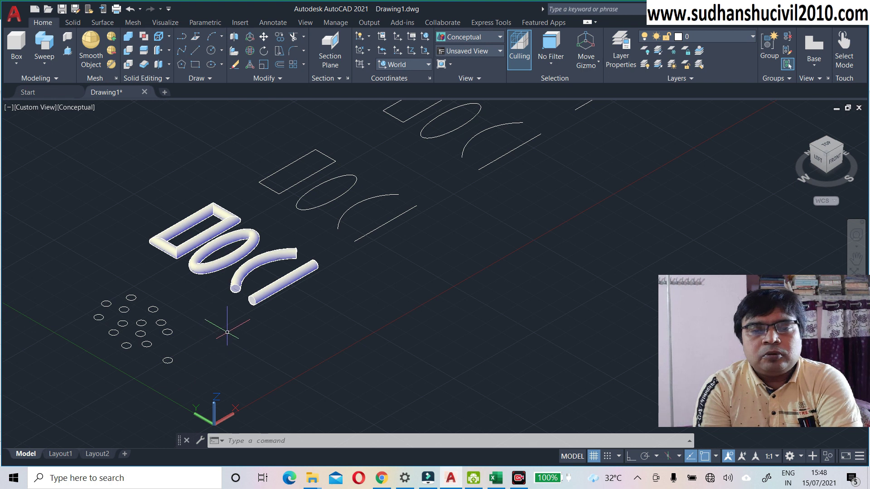
mouse_move(248, 273)
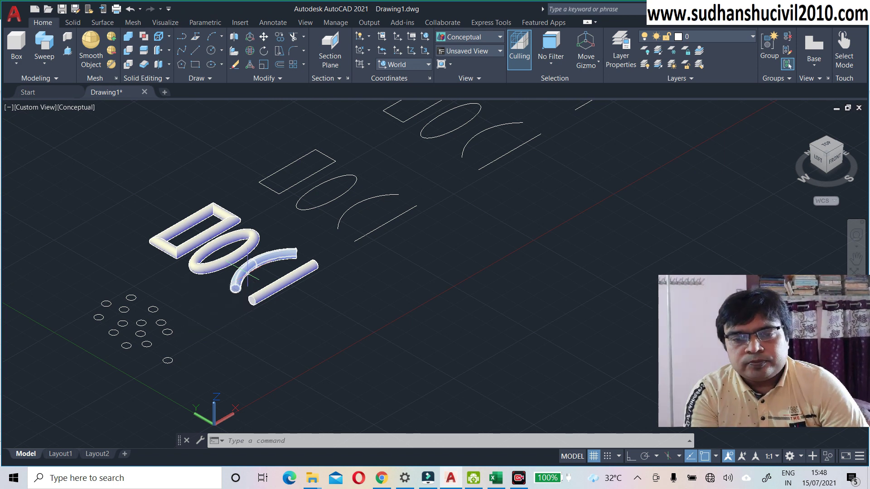
middle_drag(425, 354, 413, 357)
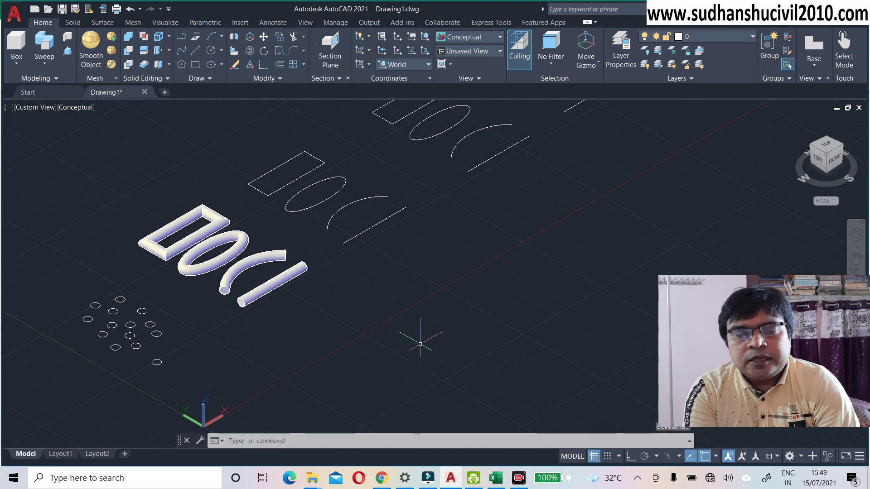
click(44, 50)
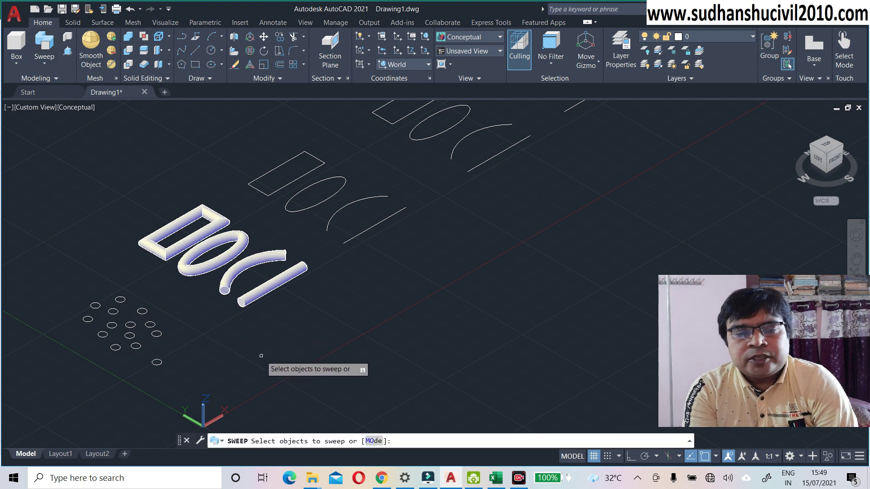
click(374, 442)
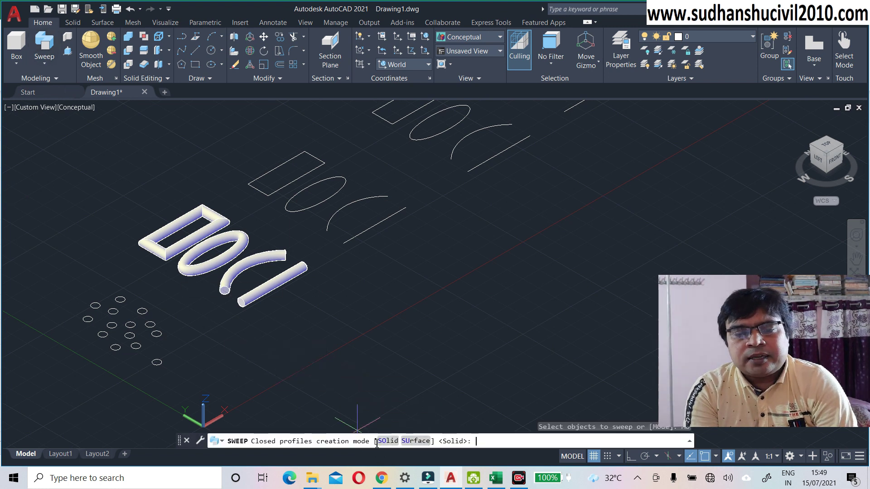
click(420, 442)
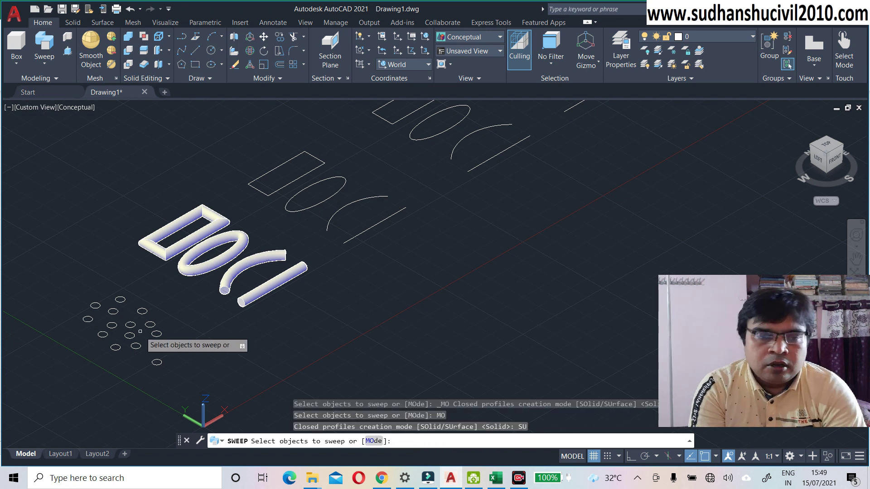
scroll(141, 333, up, 1)
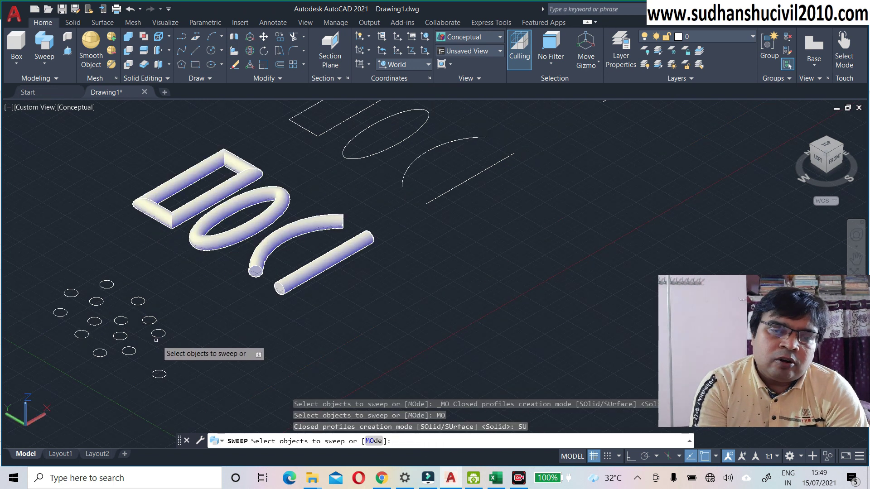
click(158, 334)
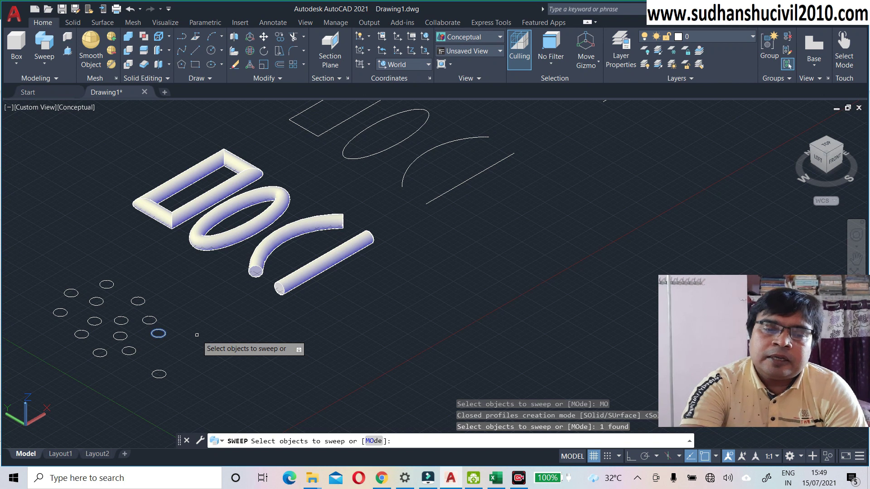
key(Return)
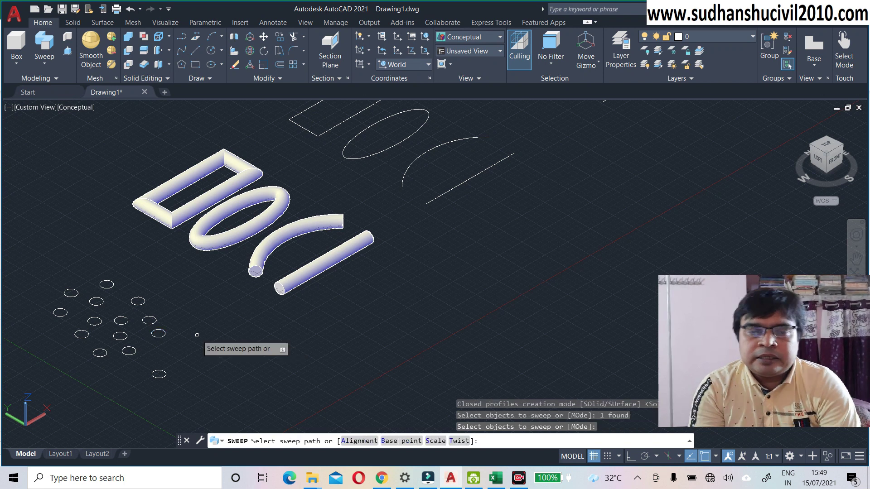
click(431, 201)
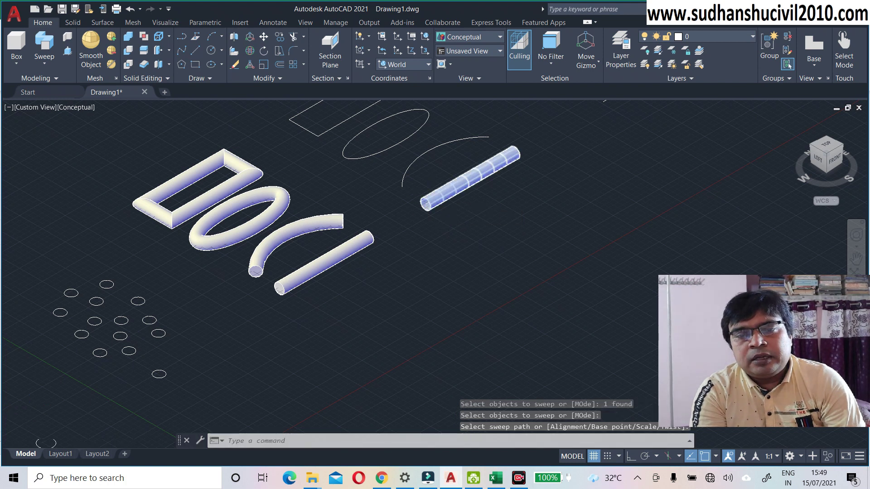
Step: Orbit around the two straight sweeps and examine the end of the surface tube against the end of the solid cylinder
scroll(426, 211, up, 2)
scroll(426, 211, up, 1)
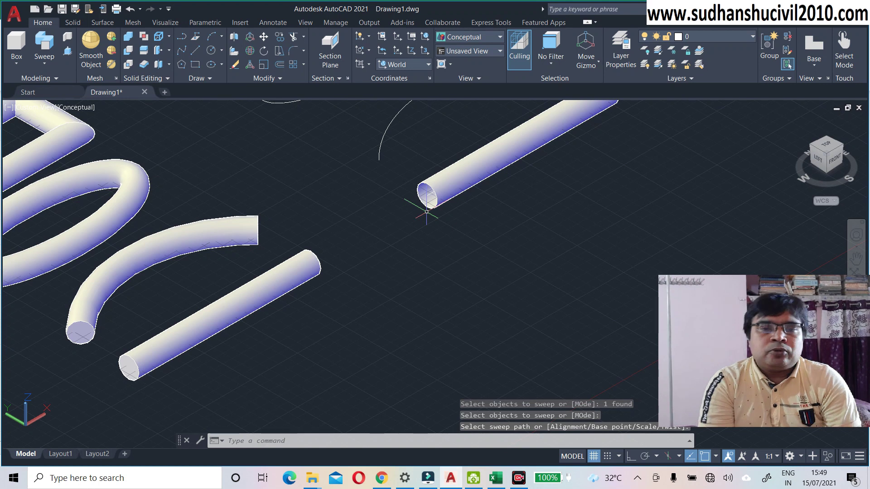
click(267, 445)
text(O)
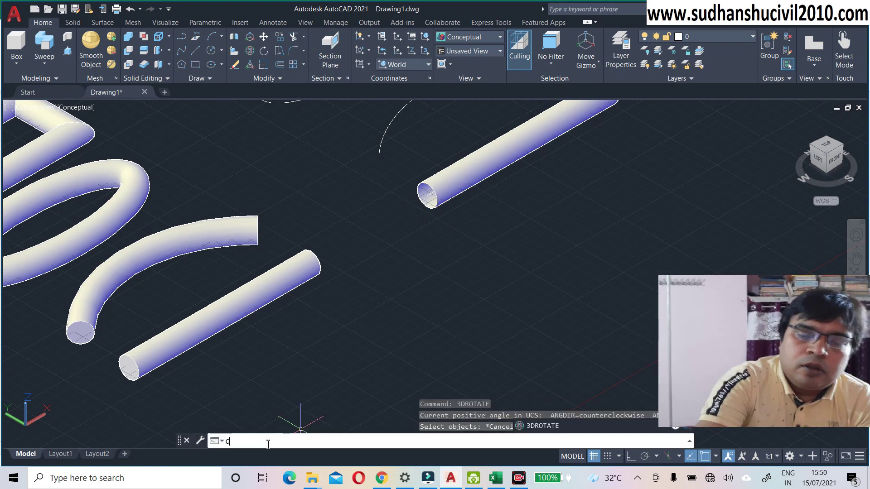
text(RBIT)
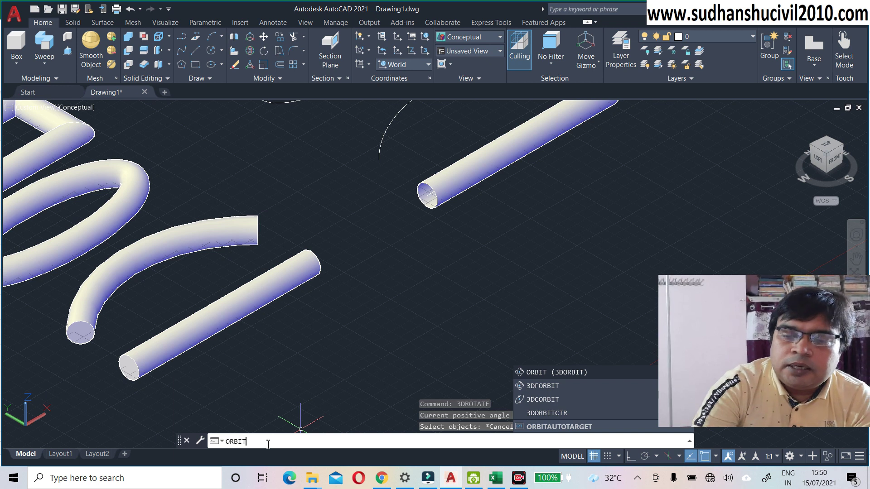
key(Return)
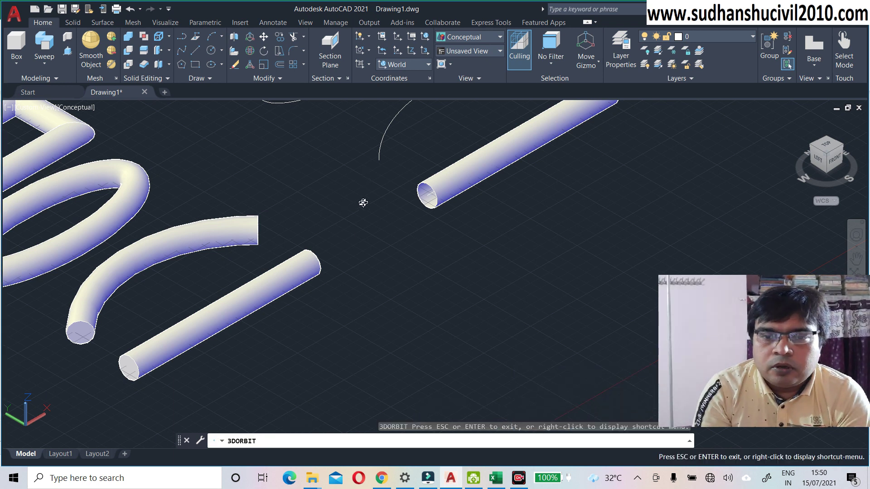
mouse_move(420, 206)
mouse_down()
mouse_move(470, 156)
mouse_move(484, 155)
mouse_up()
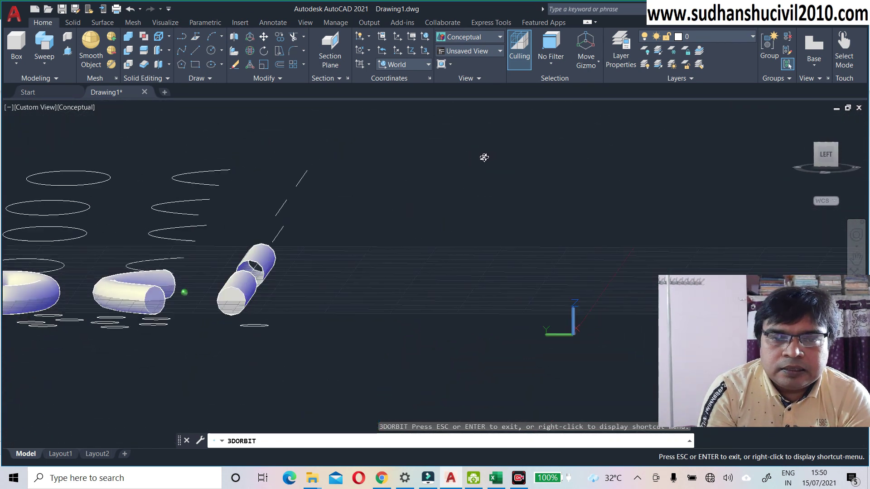
scroll(259, 285, up, 2)
scroll(258, 284, up, 3)
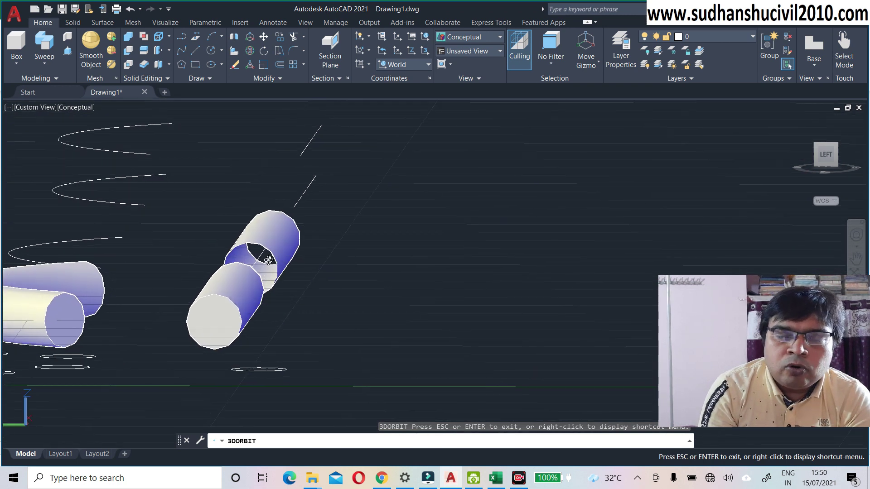
scroll(268, 259, up, 1)
mouse_move(288, 232)
mouse_down()
mouse_move(308, 233)
mouse_move(297, 244)
mouse_move(286, 245)
mouse_move(284, 235)
mouse_up()
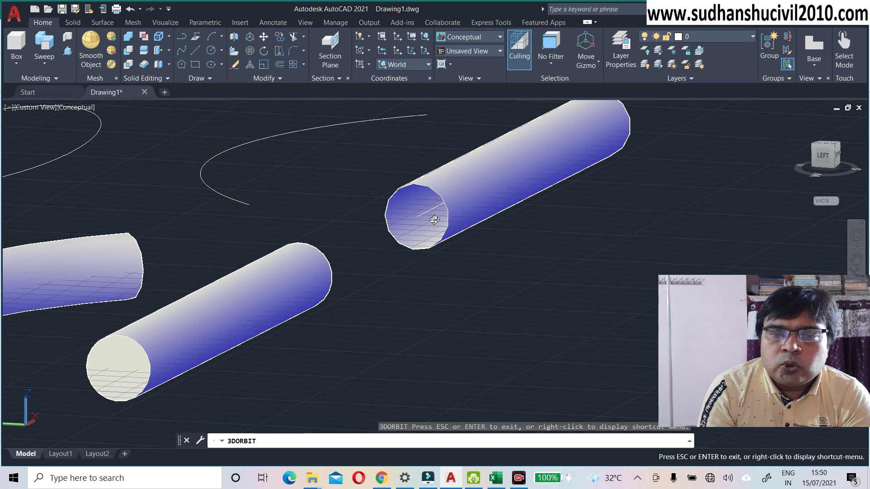
Step: Leave the orbit view and undo the last 3D orbit and 3D rotate operations
scroll(457, 223, down, 3)
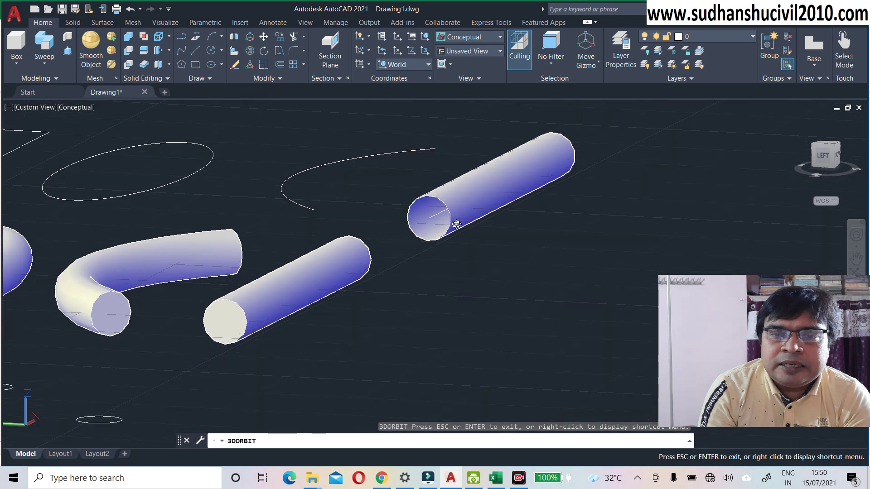
scroll(456, 223, down, 3)
scroll(456, 225, down, 2)
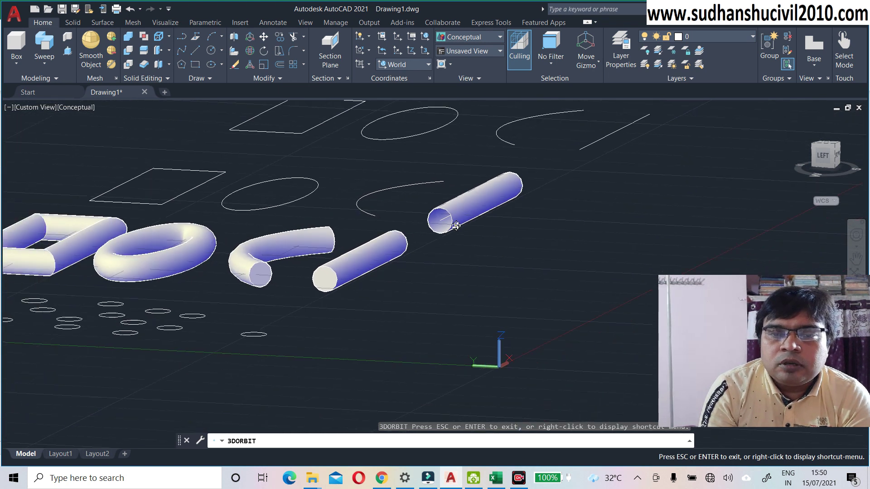
middle_drag(455, 226, 417, 274)
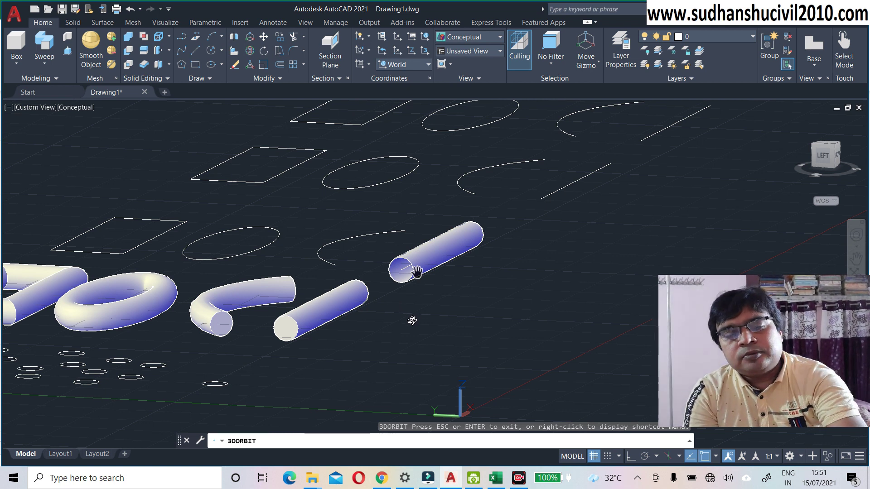
key(Escape)
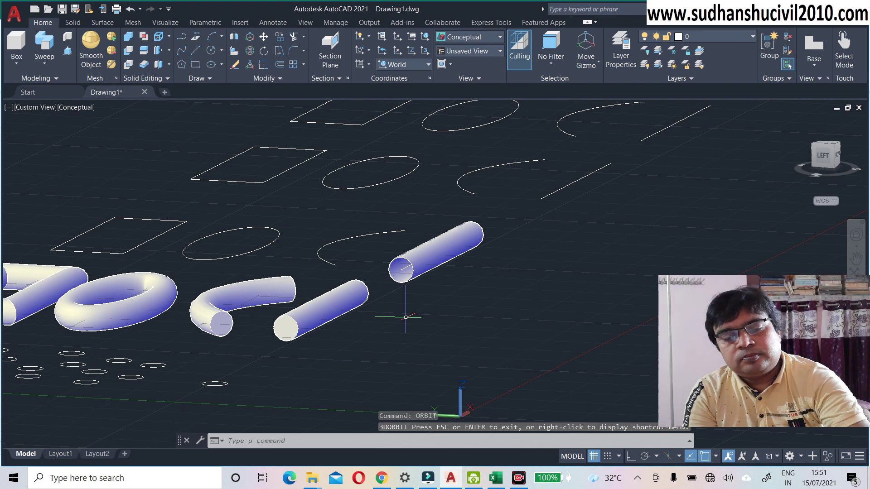
key(ctrl+z)
key(ctrl+z)
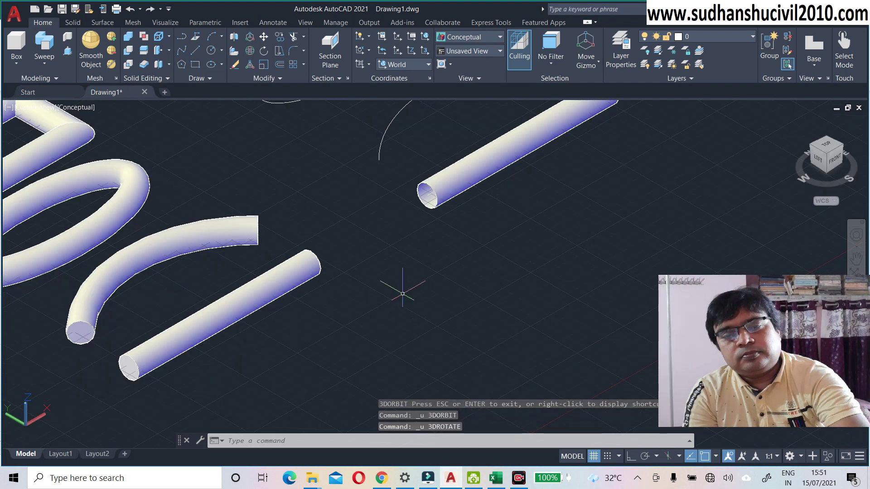
middle_drag(402, 297, 372, 308)
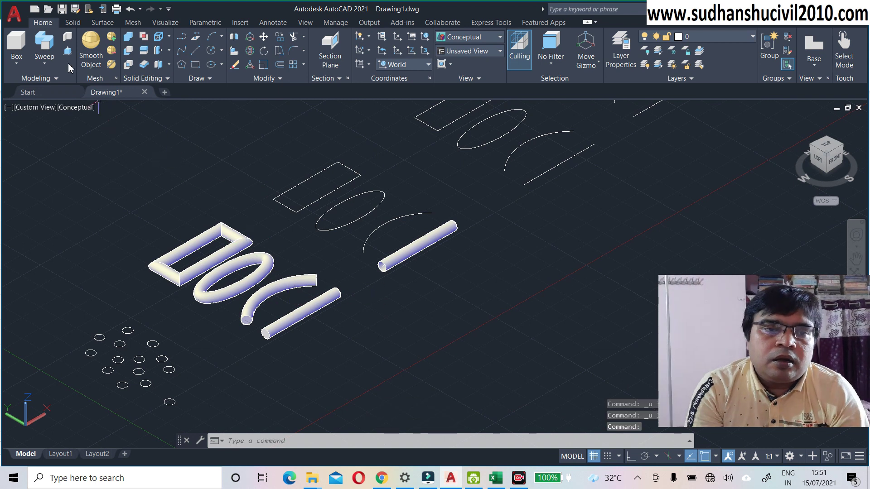
Step: Sweep the isolated circle beside the group along the second column's arc as a solid, with perpendicular alignment set to Yes
click(45, 46)
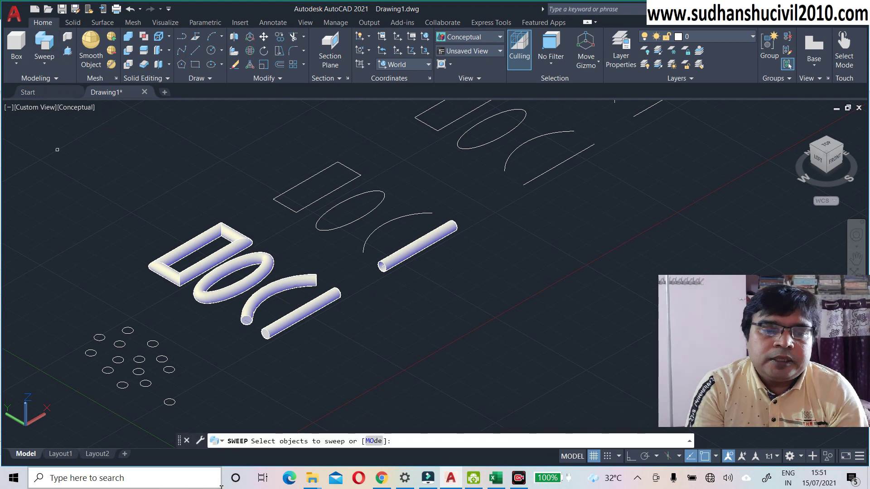
scroll(172, 400, up, 2)
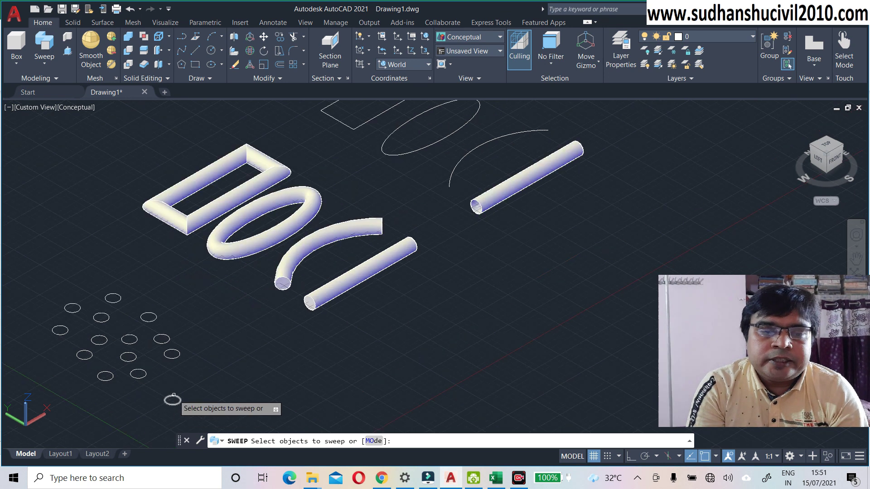
click(172, 400)
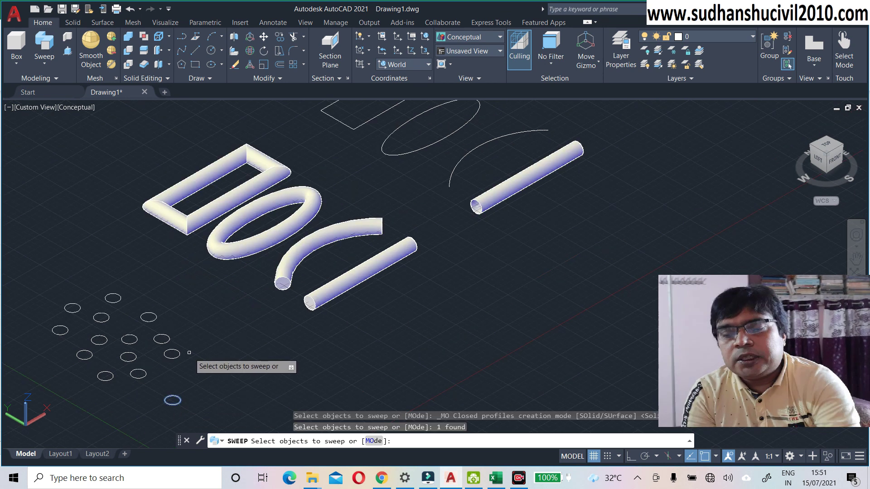
key(Return)
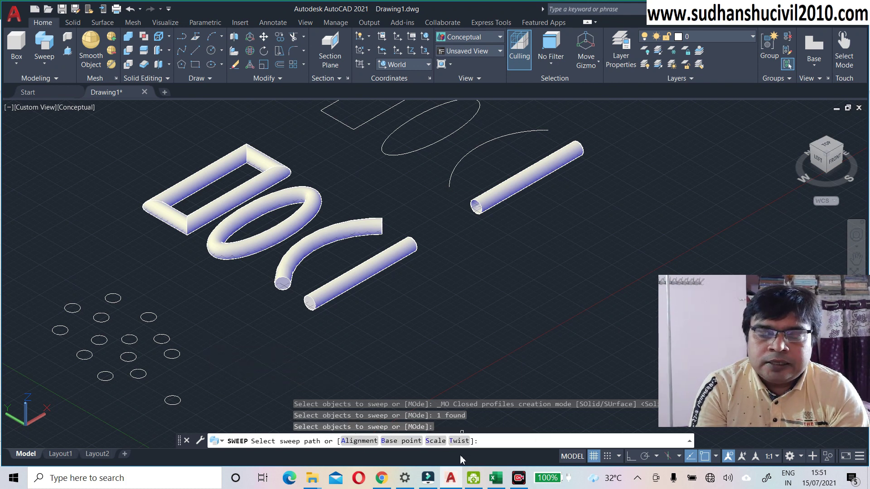
click(359, 442)
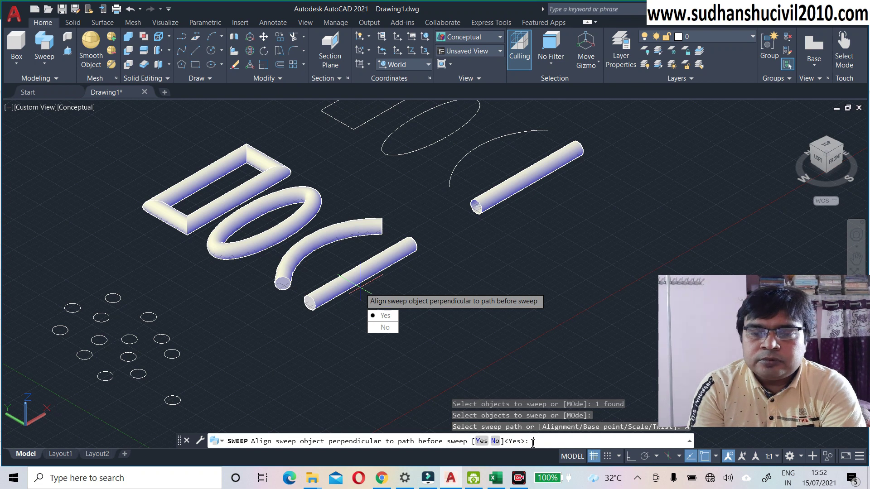
text(Y)
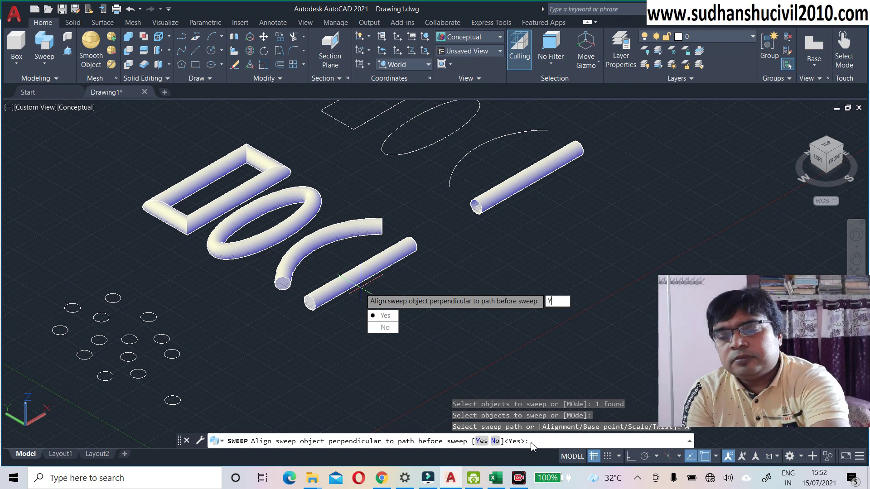
key(Return)
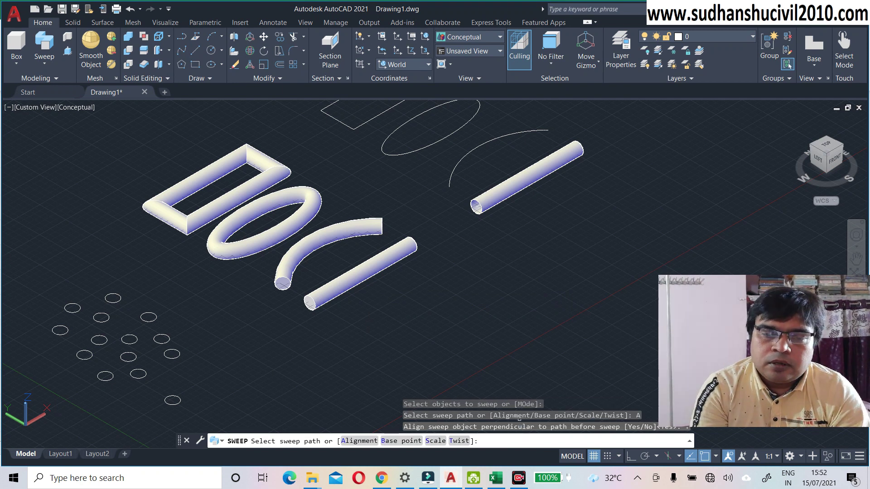
click(449, 184)
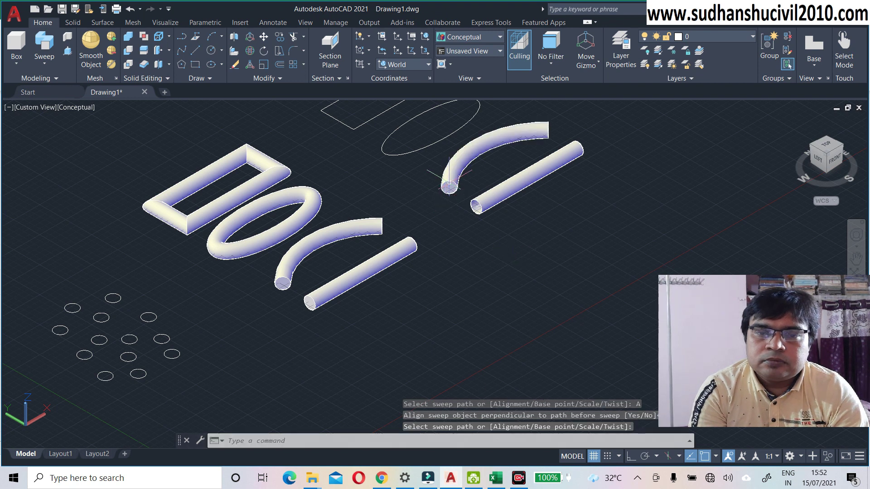
Step: Sweep the group's lower right circle along the second column's ellipse as a solid, with perpendicular alignment set to Yes
scroll(449, 183, up, 5)
scroll(449, 182, down, 6)
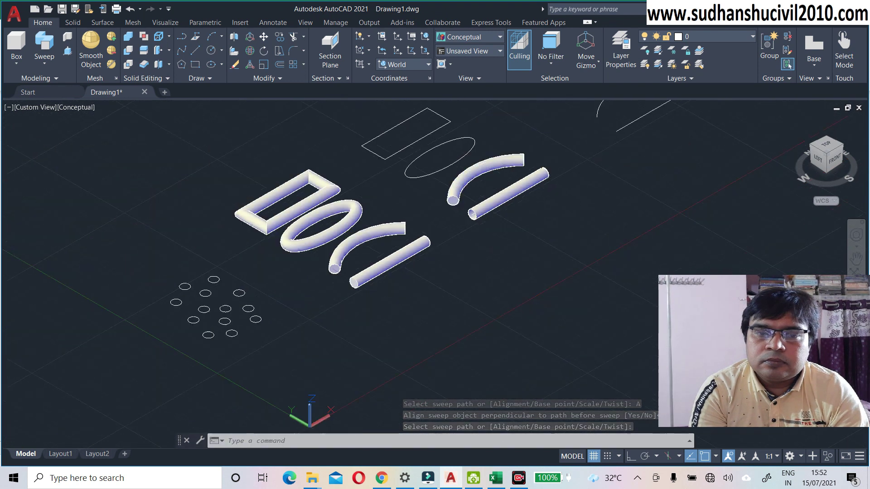
middle_drag(462, 219, 388, 292)
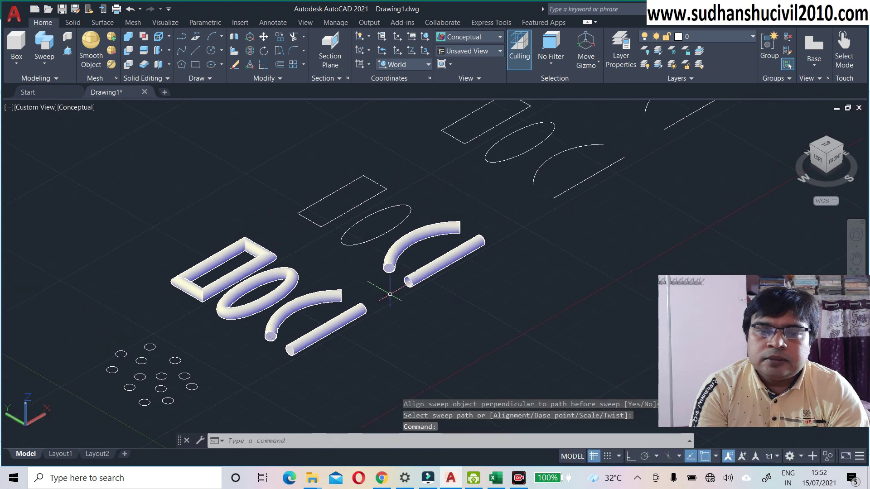
right_click(423, 310)
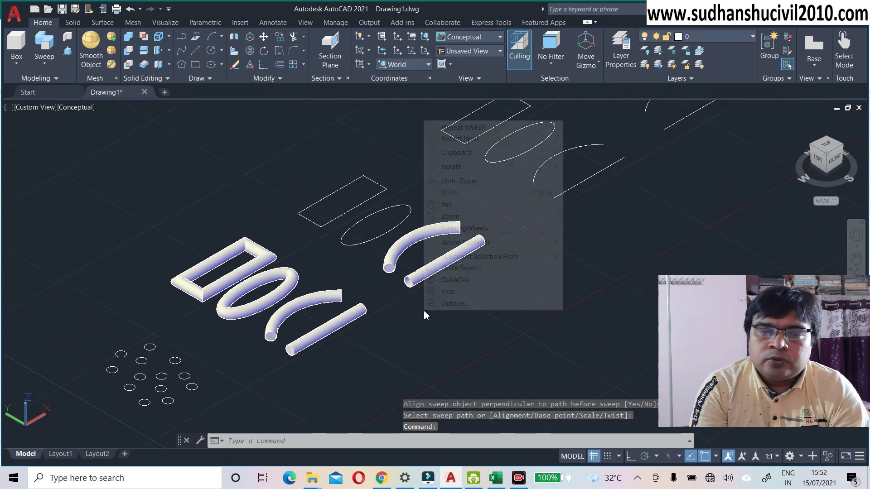
click(486, 128)
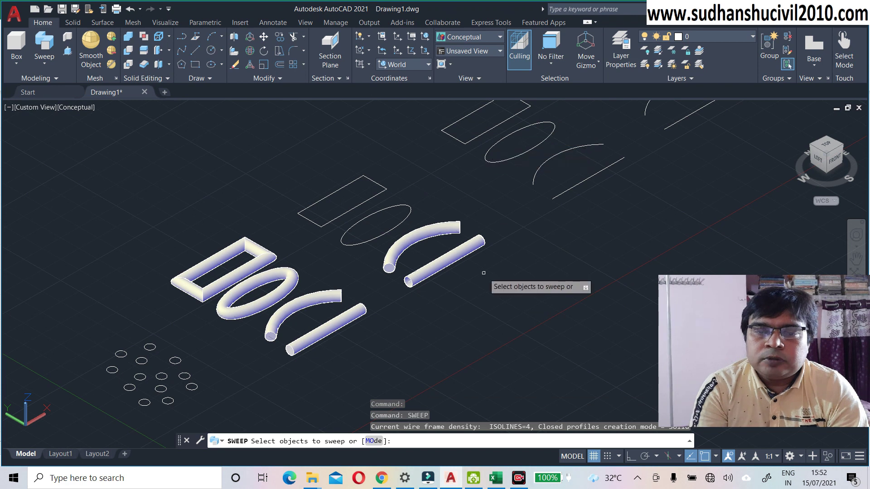
click(168, 401)
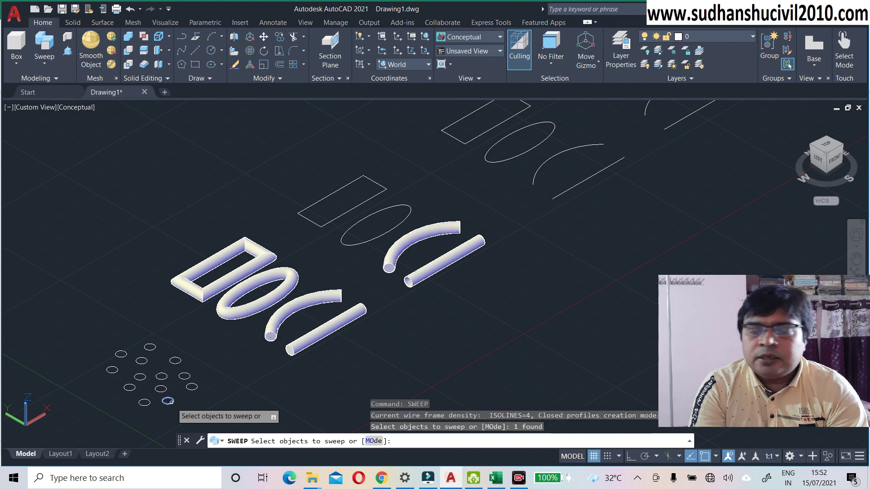
key(Return)
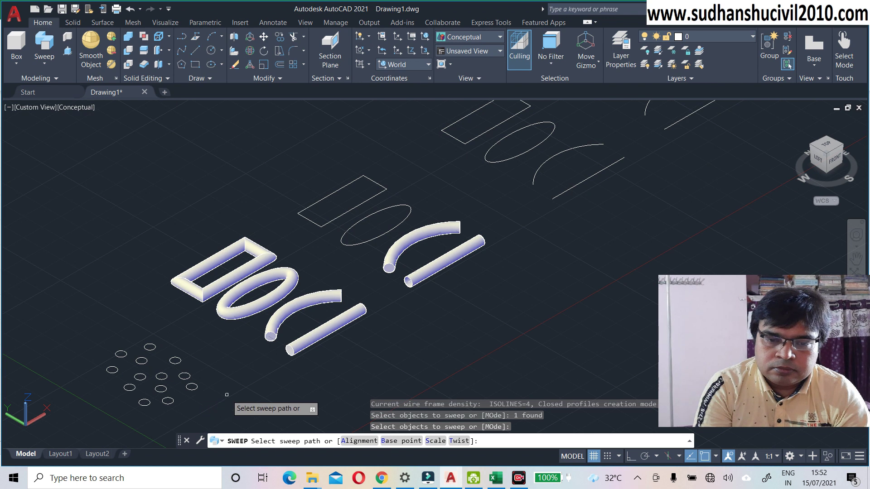
click(361, 441)
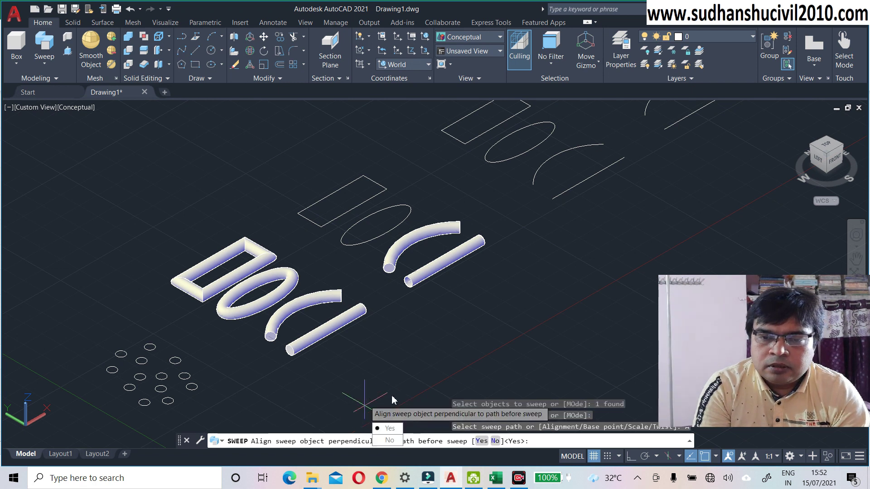
click(389, 428)
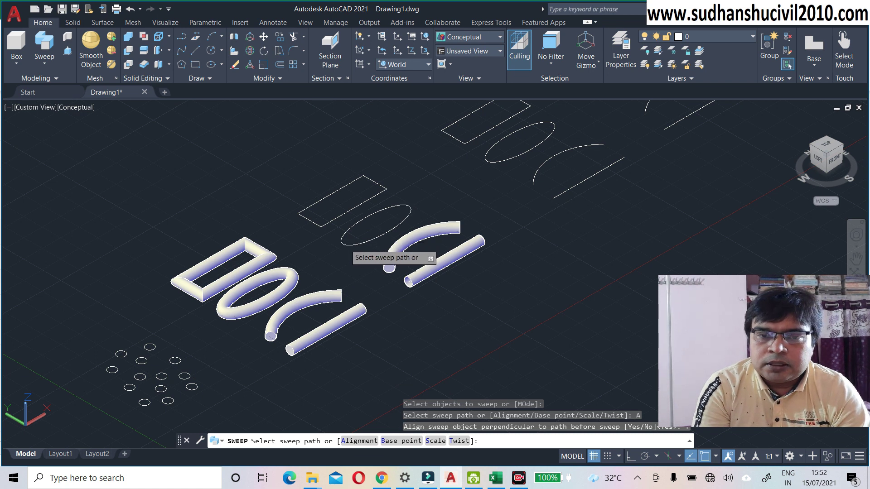
click(345, 237)
Step: Sweep the group's rightmost circle along the second column's rectangle as a solid, with perpendicular alignment set to Yes
scroll(345, 236, up, 5)
scroll(344, 235, down, 5)
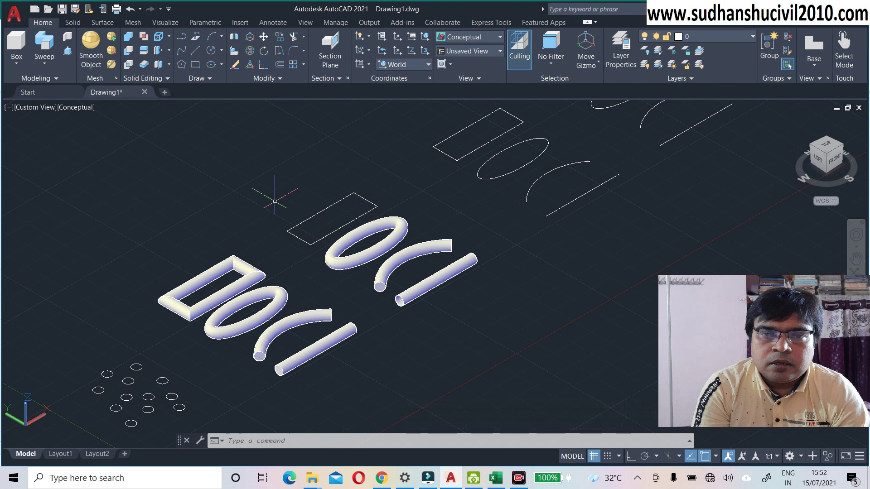
right_click(271, 186)
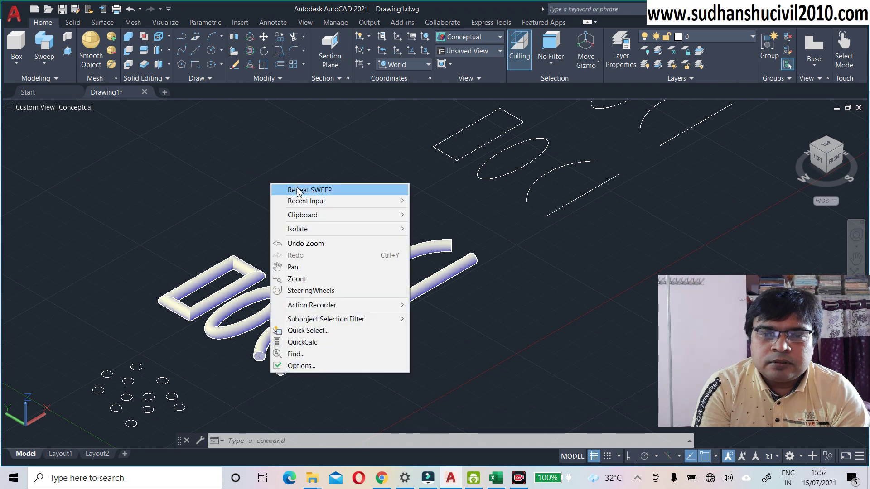
click(299, 191)
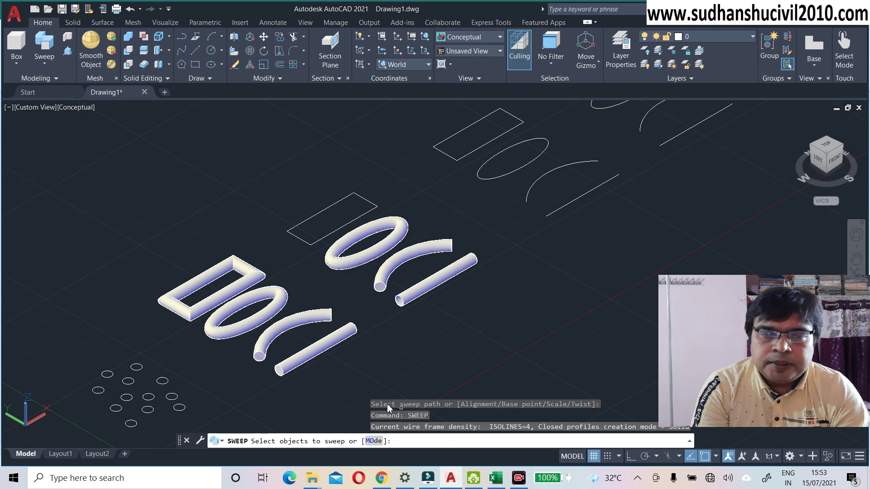
click(179, 408)
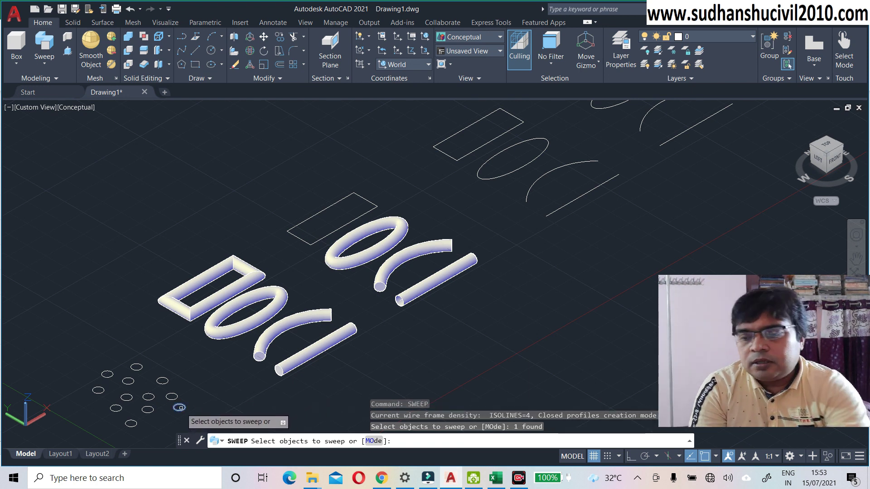
key(Return)
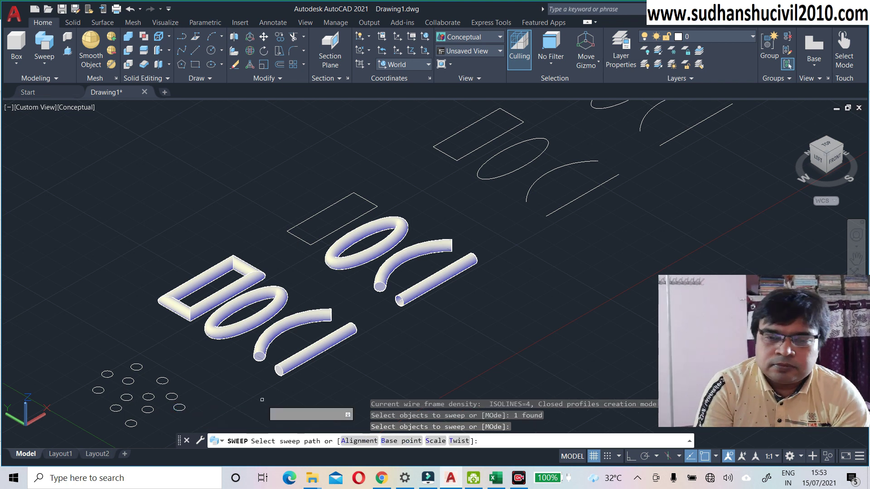
click(351, 442)
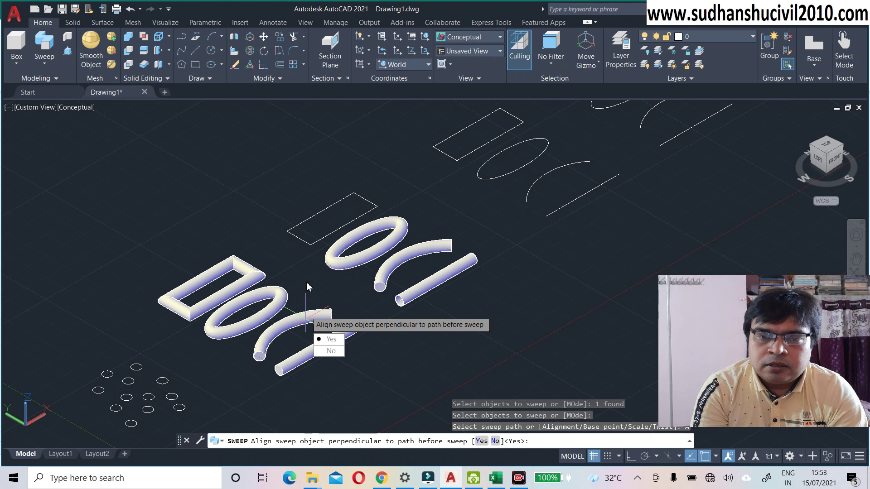
click(324, 341)
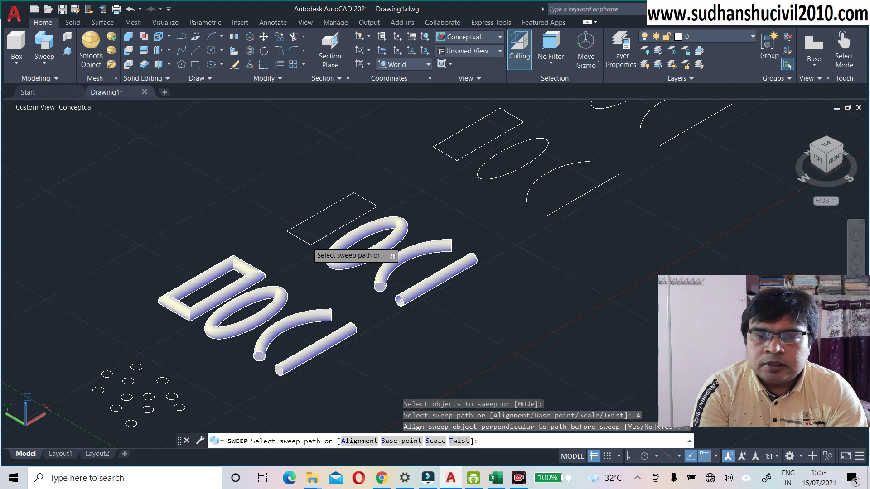
click(307, 242)
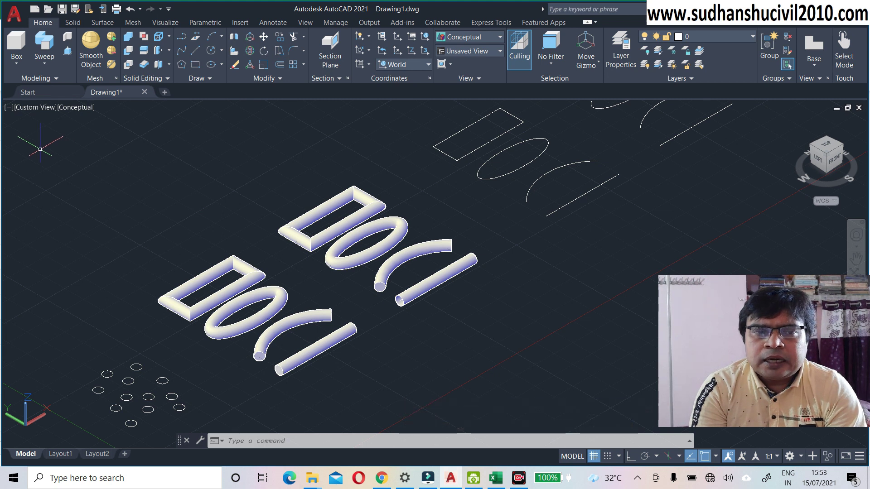
Step: Switch the visual style to 2D Wireframe and examine the structure of the second column's straight surface sweep
click(82, 111)
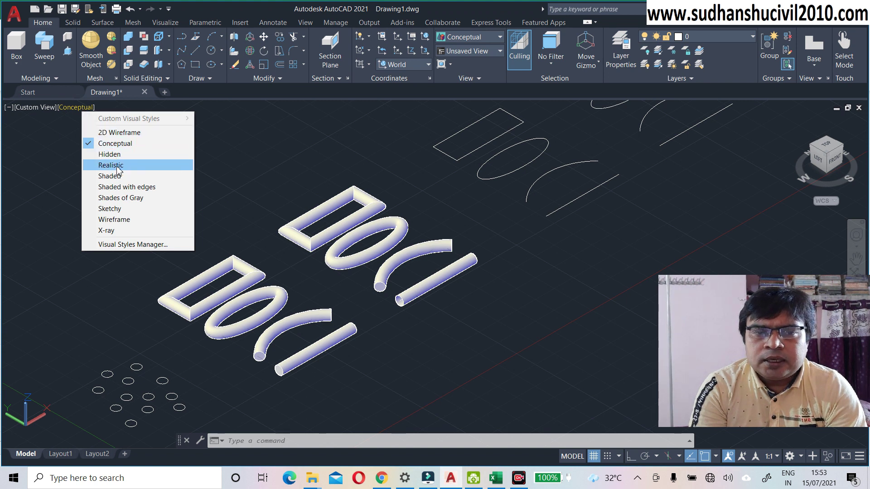
click(116, 136)
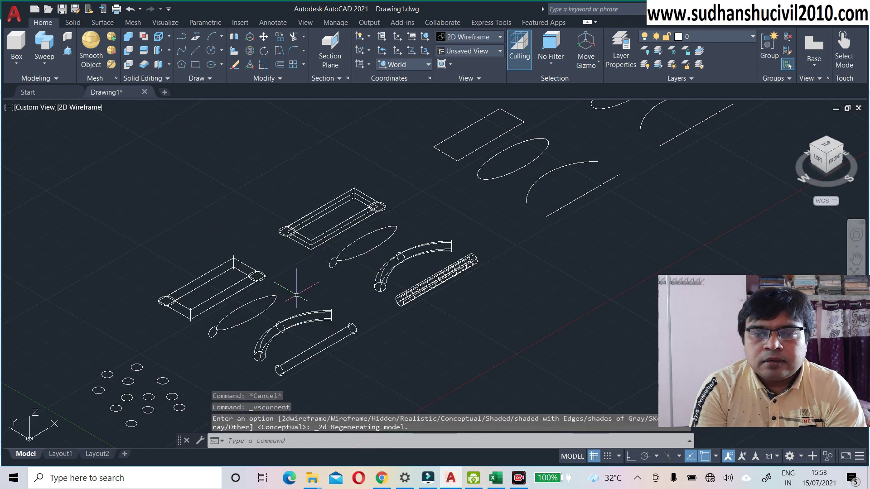
scroll(292, 287, up, 3)
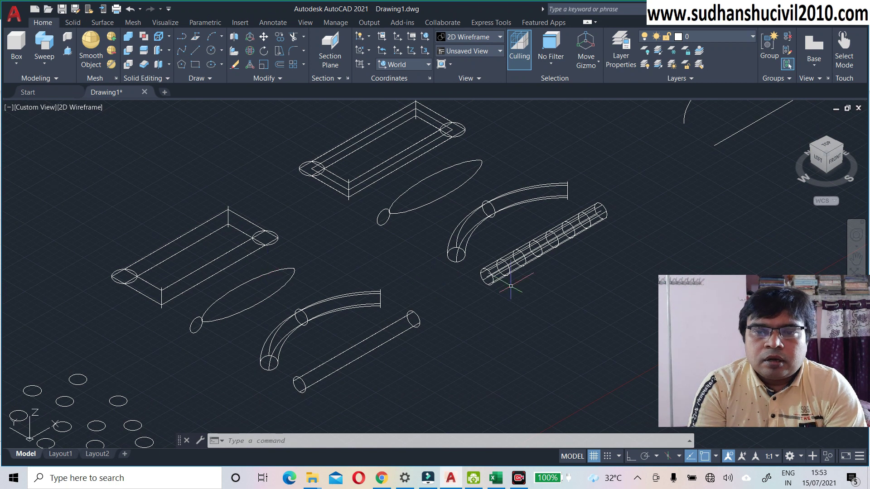
scroll(509, 287, up, 5)
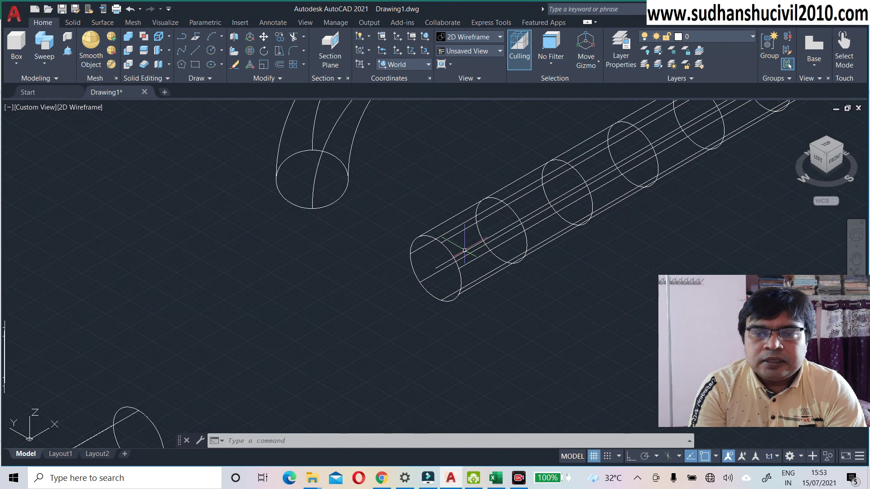
scroll(464, 250, down, 4)
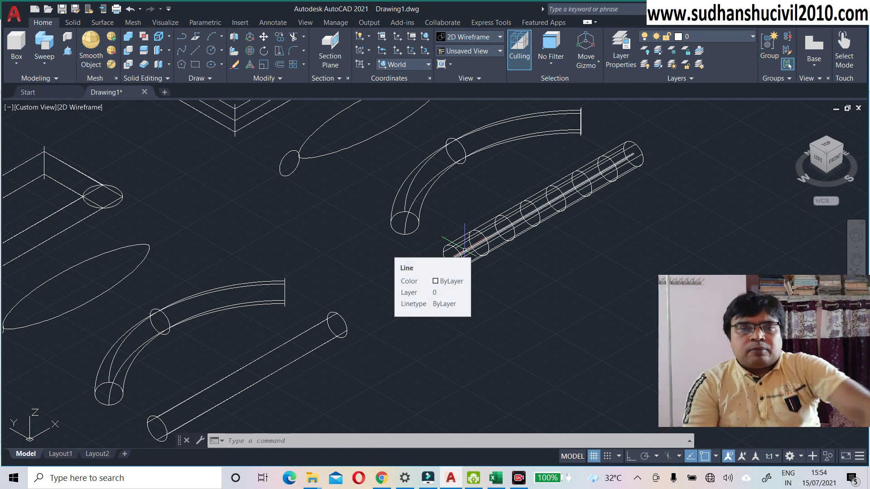
Step: Compare the wireframe structure of the second column's straight surface sweep with the first column's straight solid sweep and the arc sweeps
scroll(358, 195, down, 5)
scroll(353, 192, up, 3)
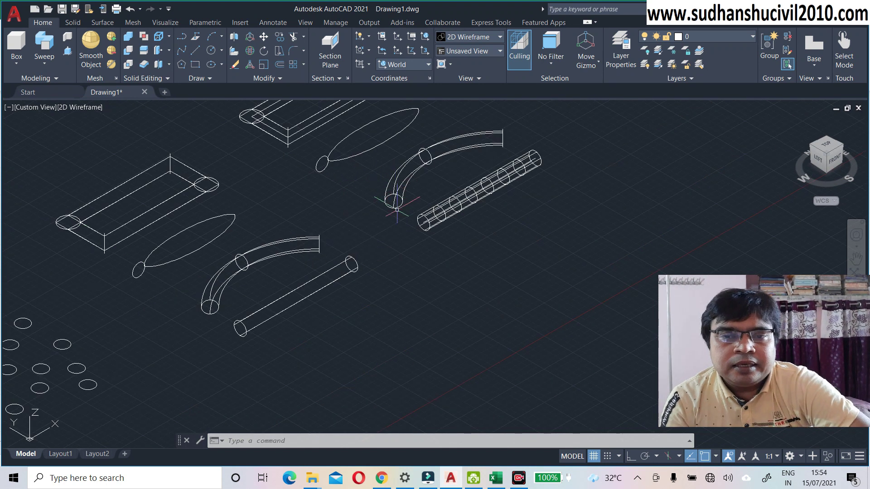
middle_drag(397, 211, 370, 234)
scroll(398, 247, up, 3)
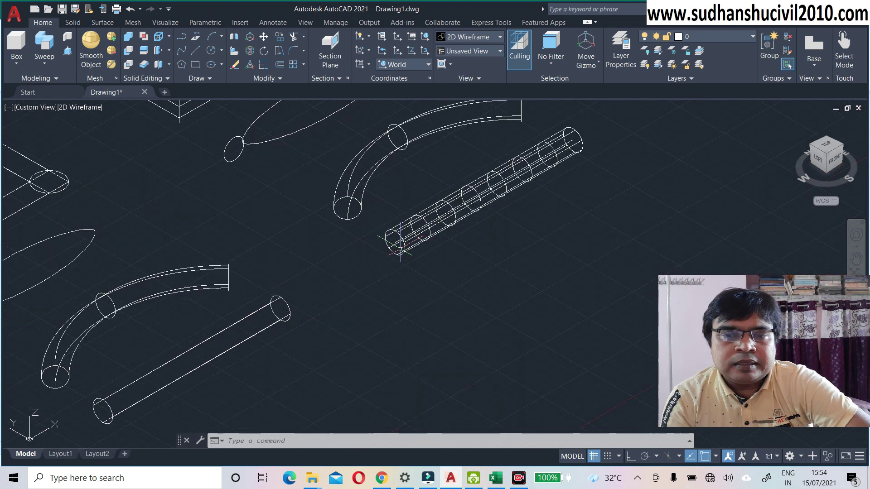
scroll(401, 250, down, 3)
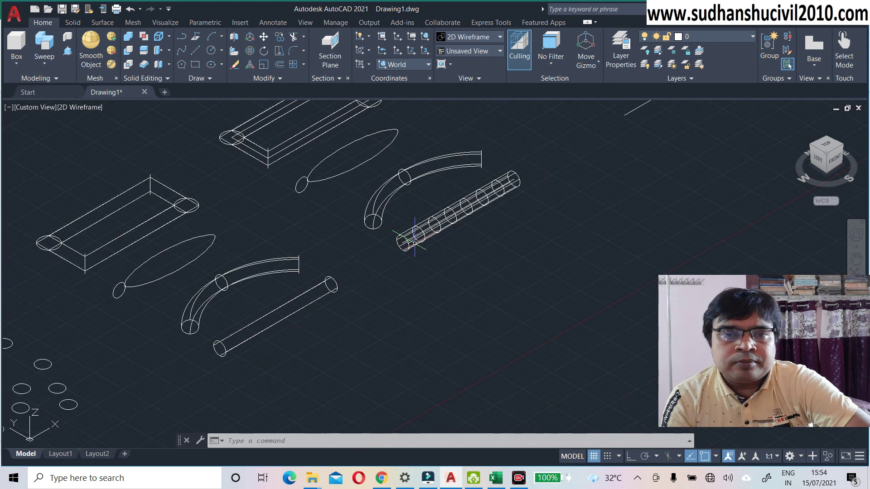
middle_drag(418, 244, 474, 242)
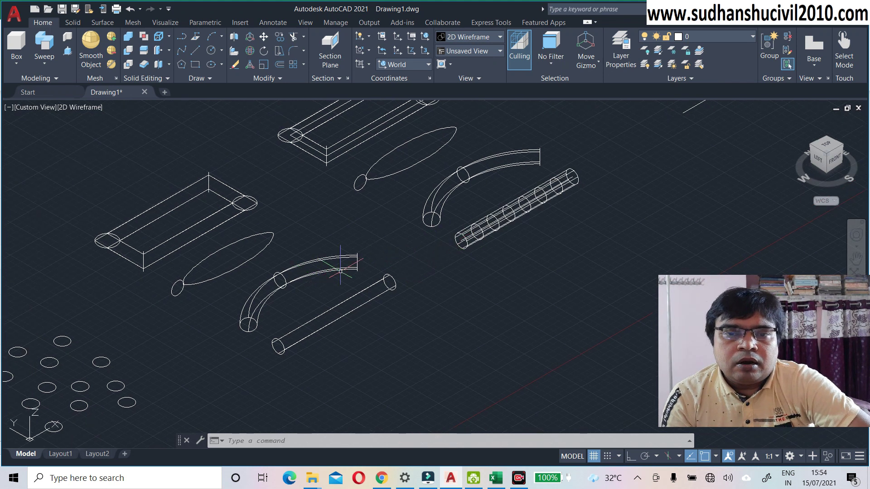
middle_drag(439, 265, 423, 291)
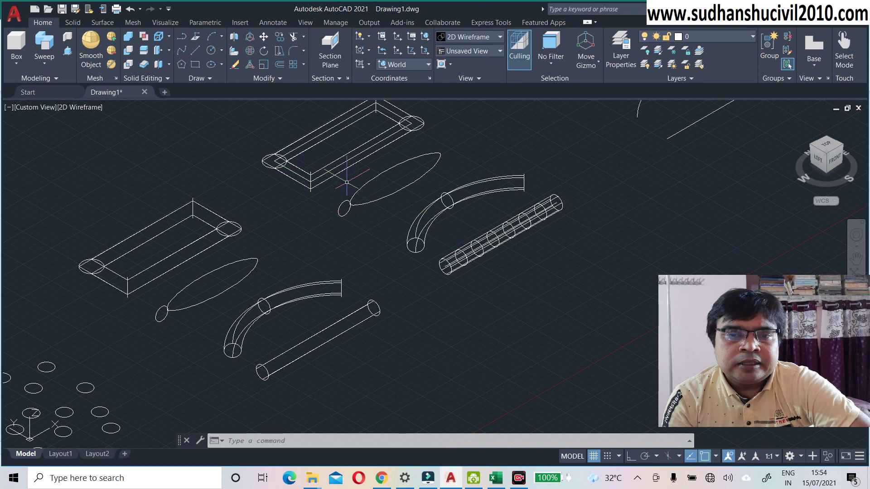
scroll(458, 270, up, 4)
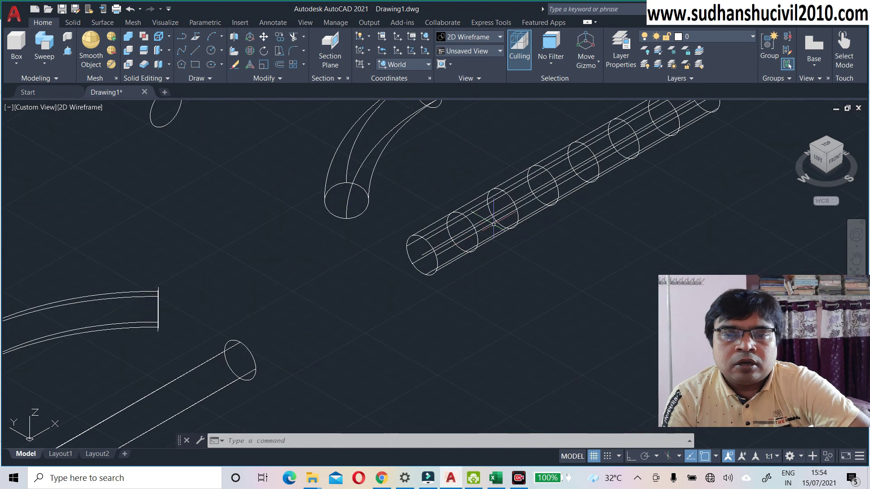
middle_drag(610, 187, 537, 235)
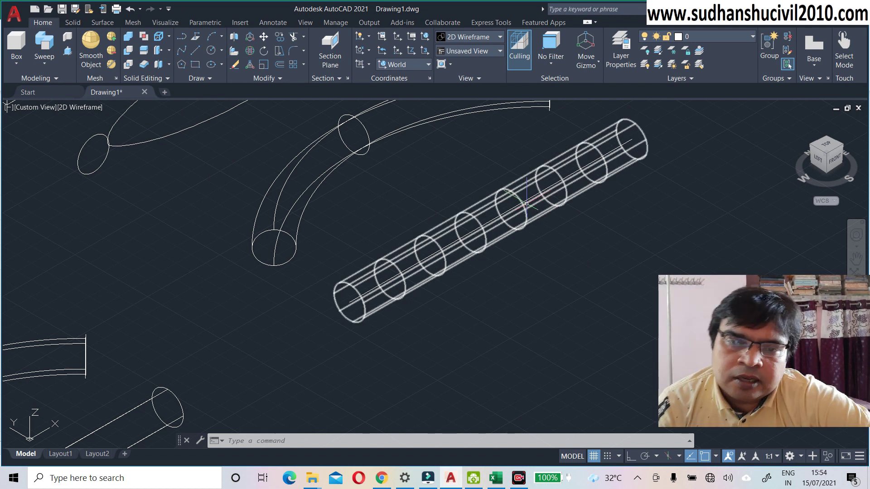
scroll(529, 210, down, 4)
scroll(522, 222, down, 2)
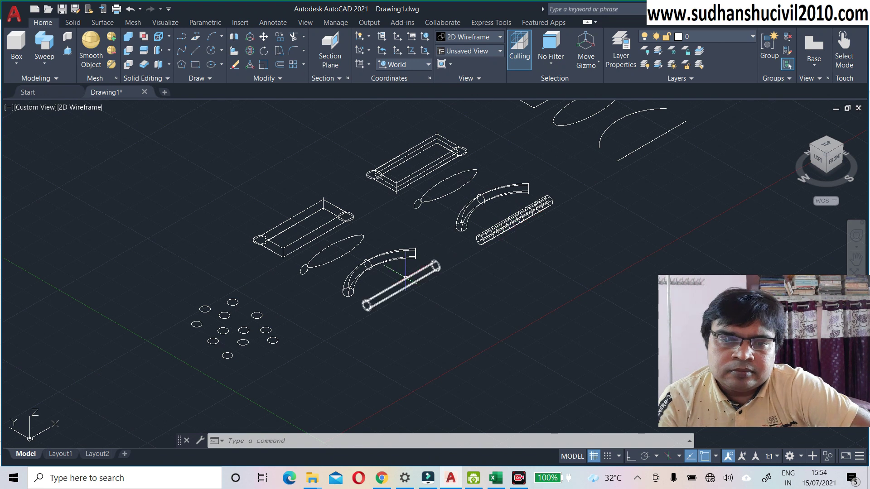
scroll(395, 294, up, 2)
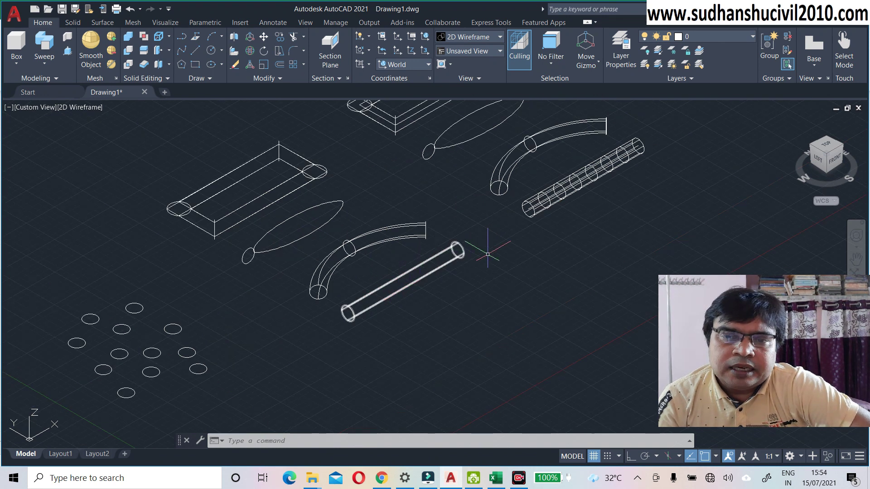
middle_drag(592, 161, 574, 194)
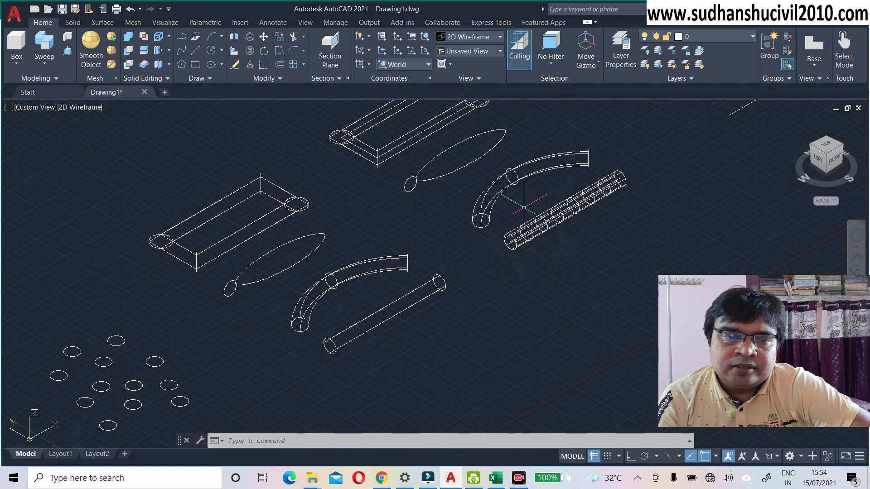
scroll(525, 207, down, 3)
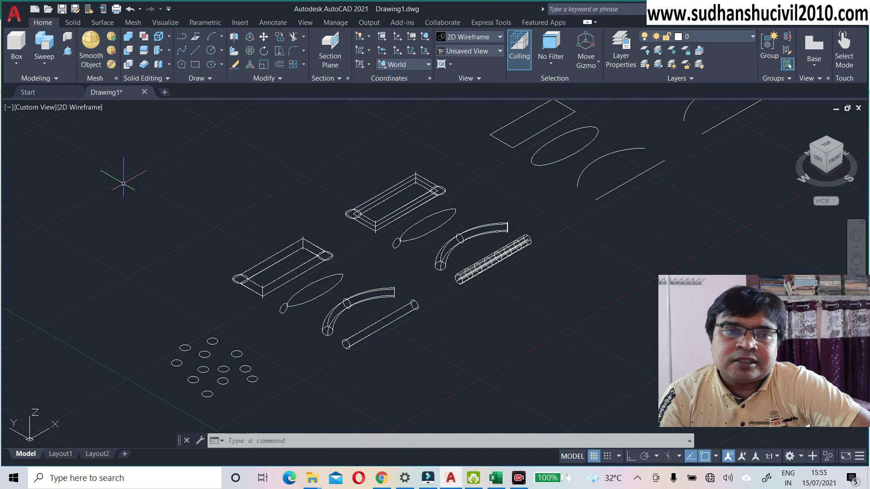
Step: Switch the visual style to Conceptual and bring the third column's unswept paths into view
click(80, 108)
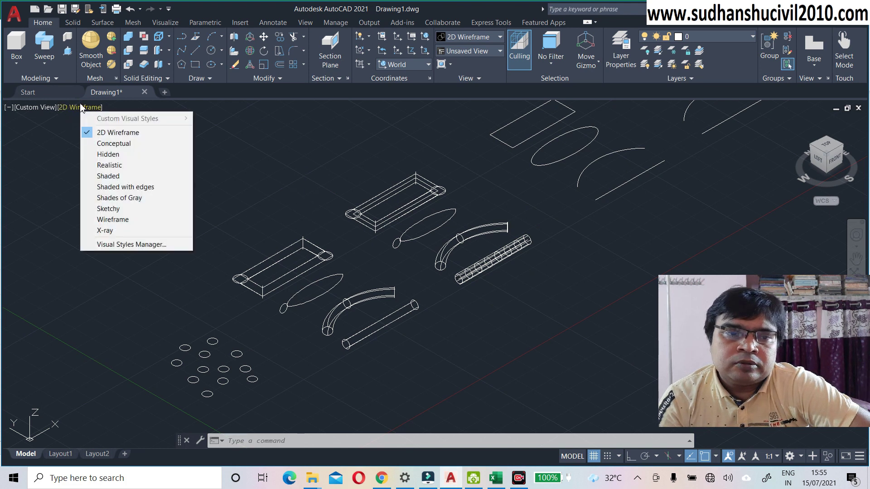
click(94, 144)
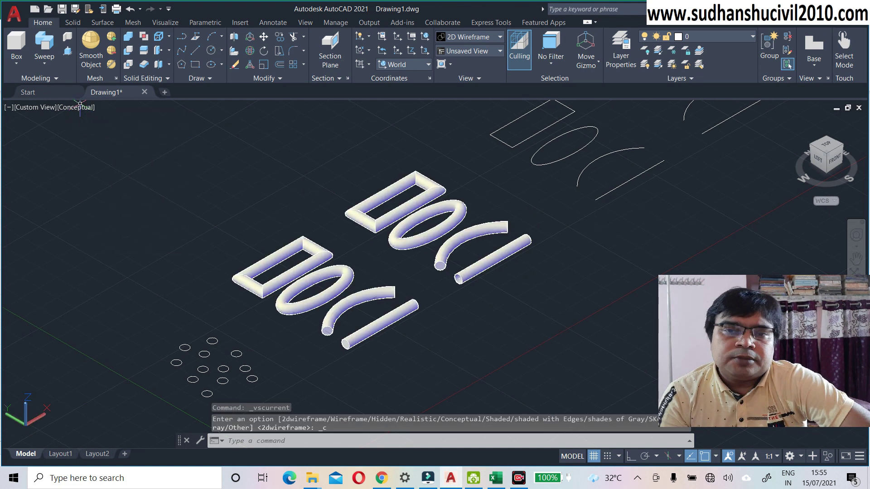
middle_drag(482, 311, 392, 320)
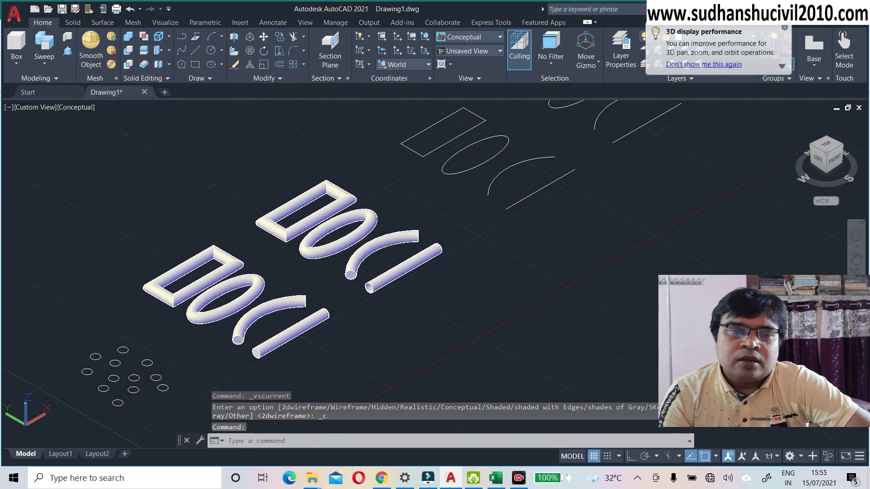
Step: Sweep the group's rightmost circle along the third column's straight line as a solid, with the base point at the circle's centre
click(41, 45)
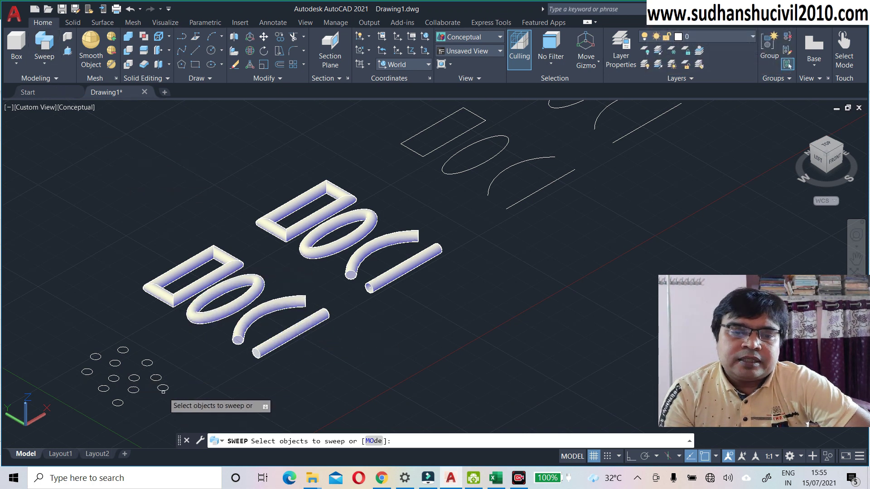
click(163, 390)
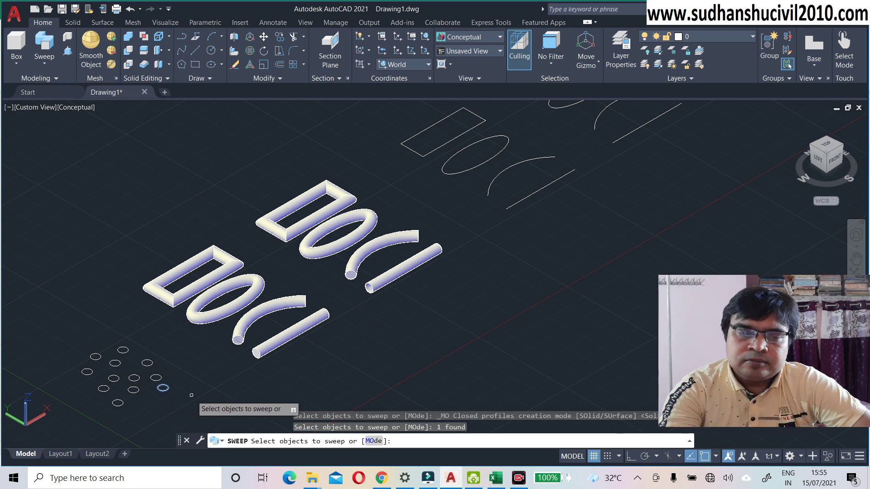
key(Return)
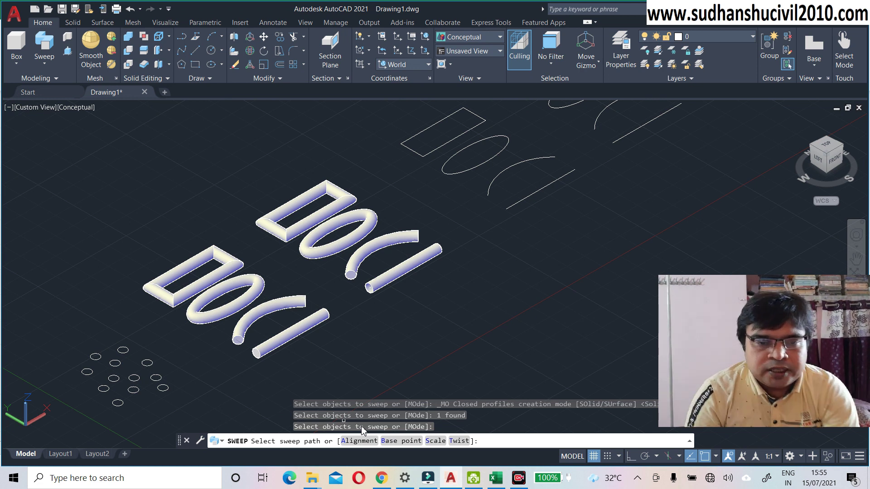
click(406, 441)
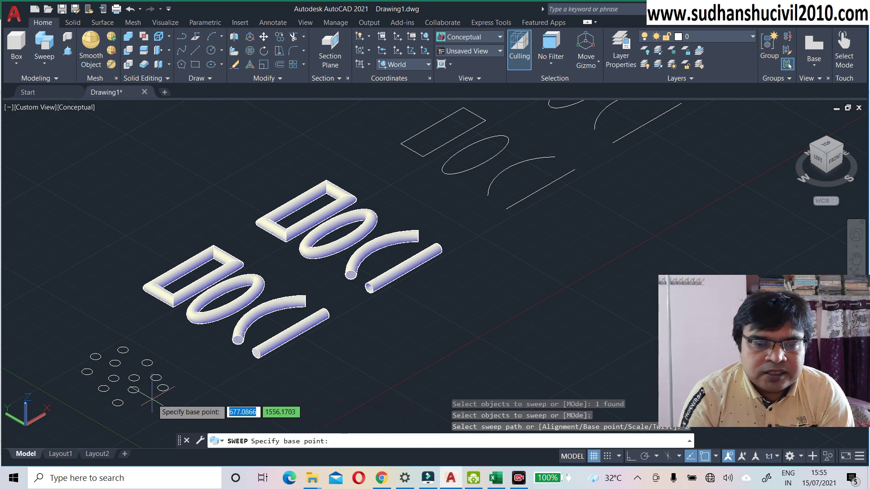
scroll(151, 399, up, 3)
click(174, 376)
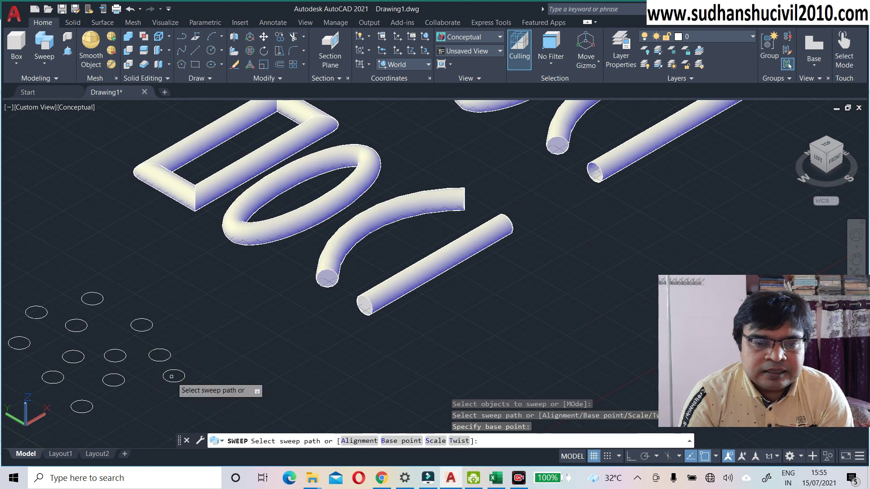
scroll(209, 383, down, 4)
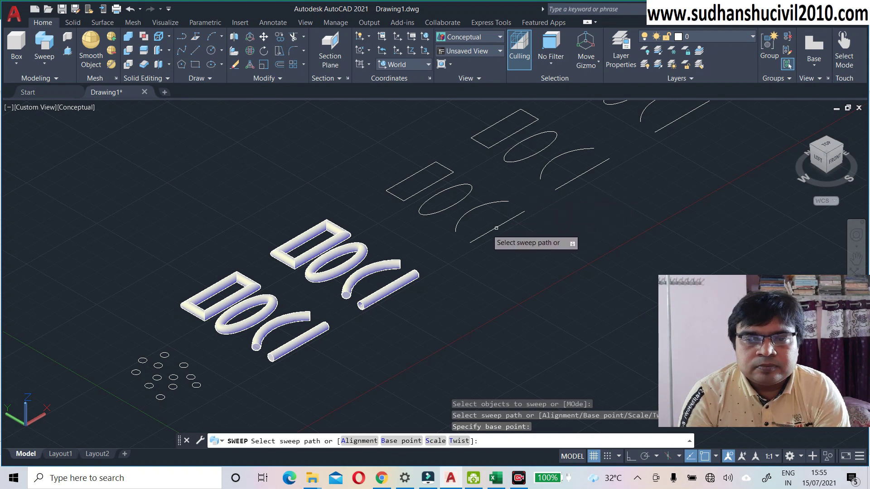
click(472, 242)
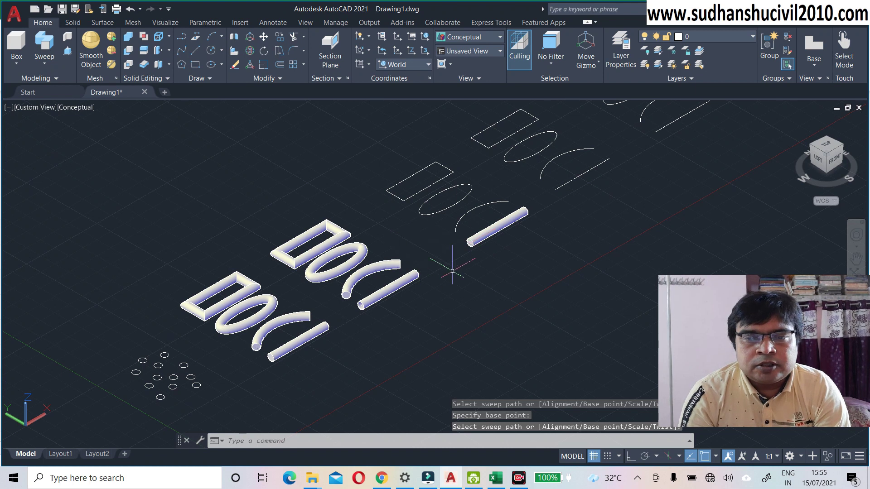
Step: Sweep the group's rightmost circle along the third column's arc as a solid, with the base point at the circle's centre
right_click(485, 277)
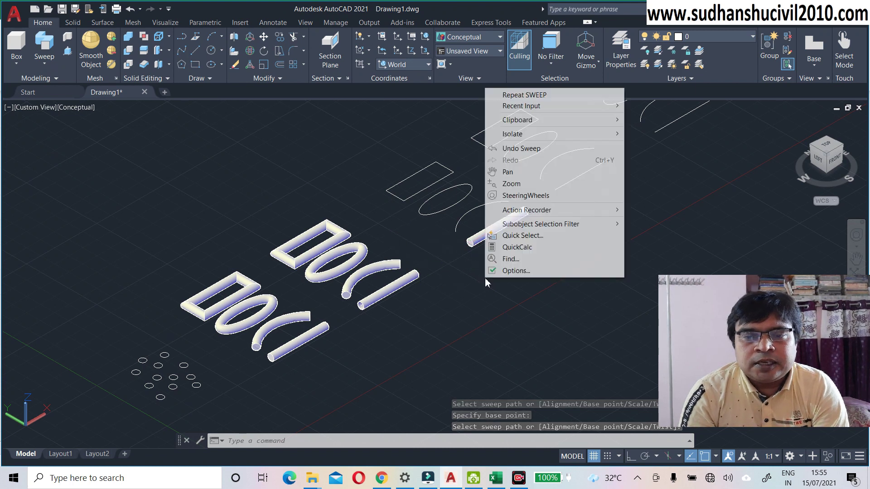
click(509, 95)
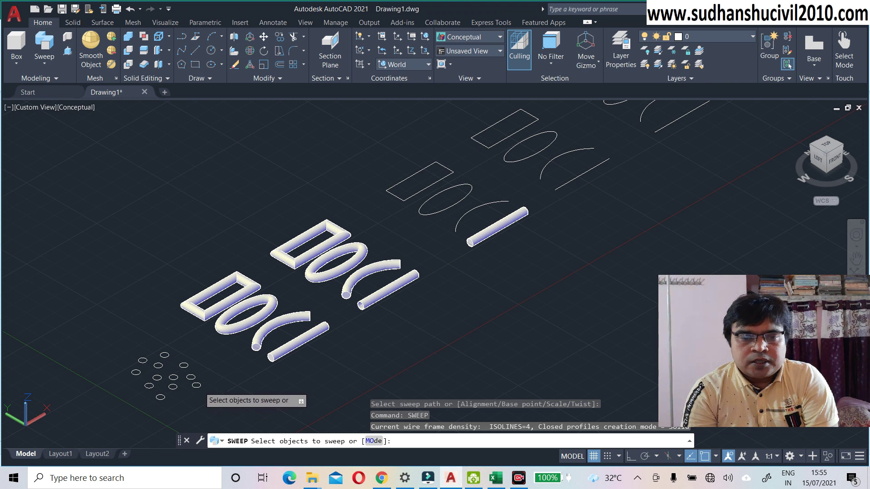
click(201, 385)
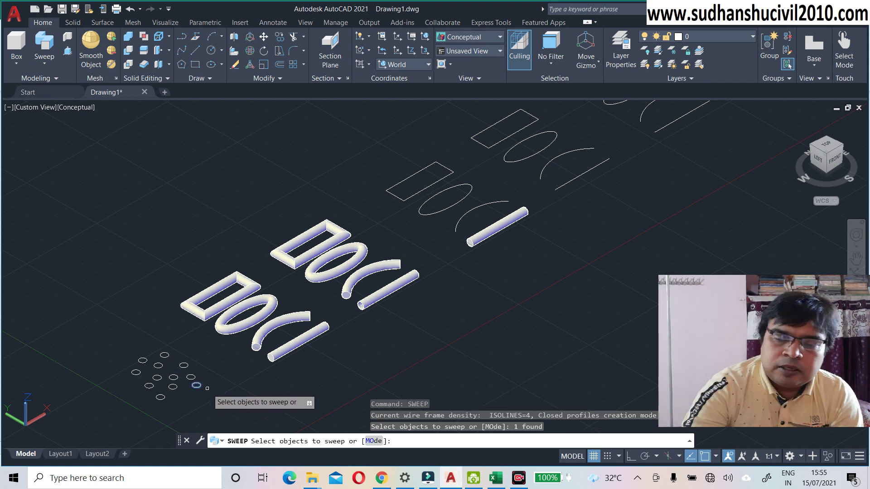
key(Return)
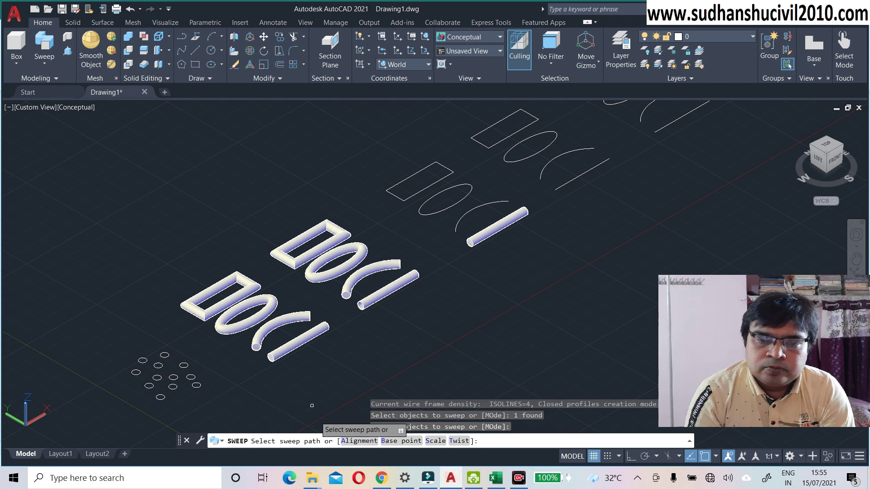
click(391, 440)
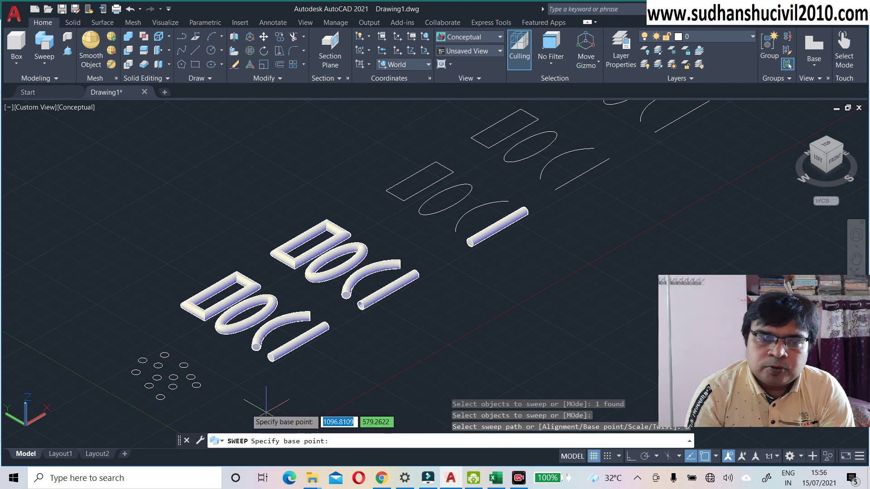
scroll(179, 400, up, 3)
scroll(214, 371, up, 2)
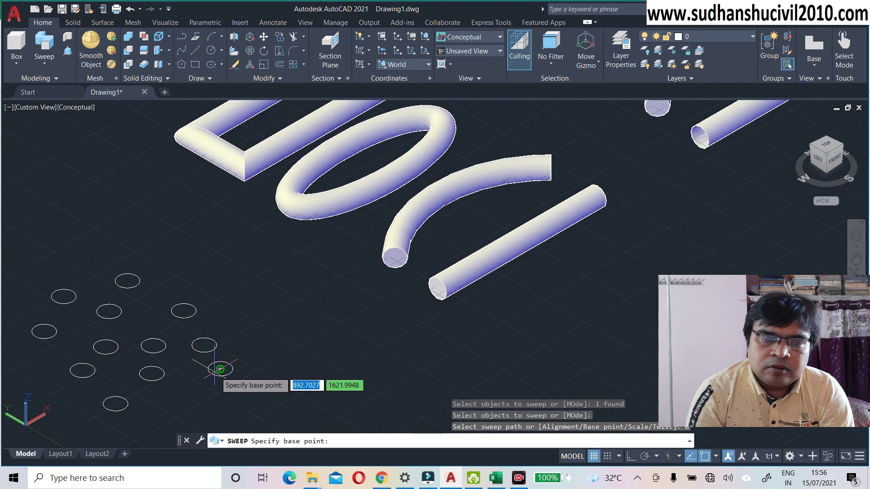
click(221, 367)
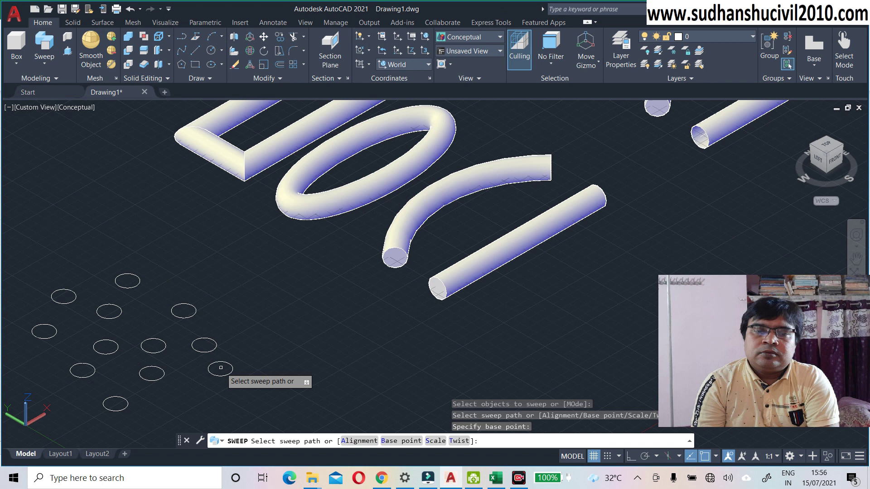
scroll(221, 367, down, 4)
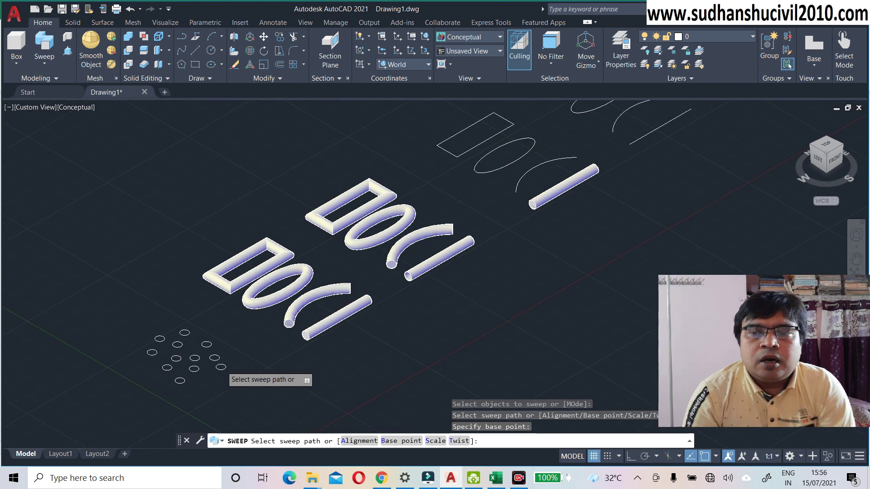
click(513, 194)
mouse_move(484, 203)
middle_down()
mouse_move(482, 213)
mouse_move(390, 266)
middle_up()
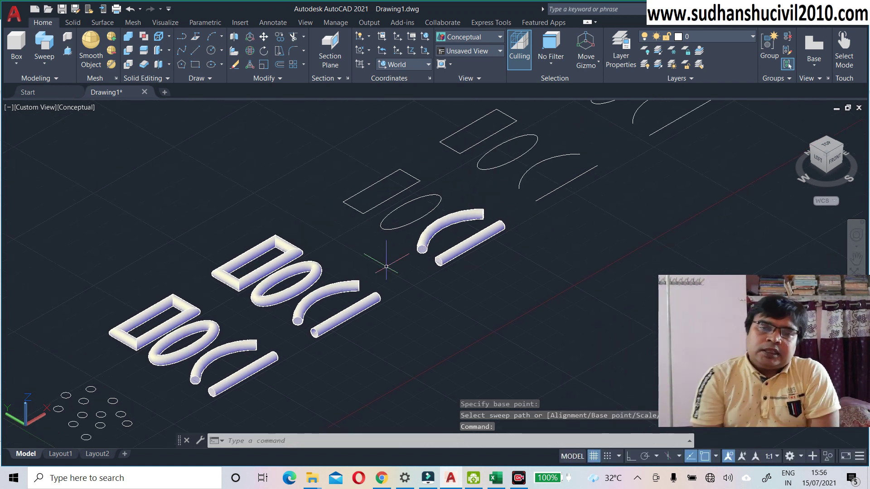
right_click(244, 193)
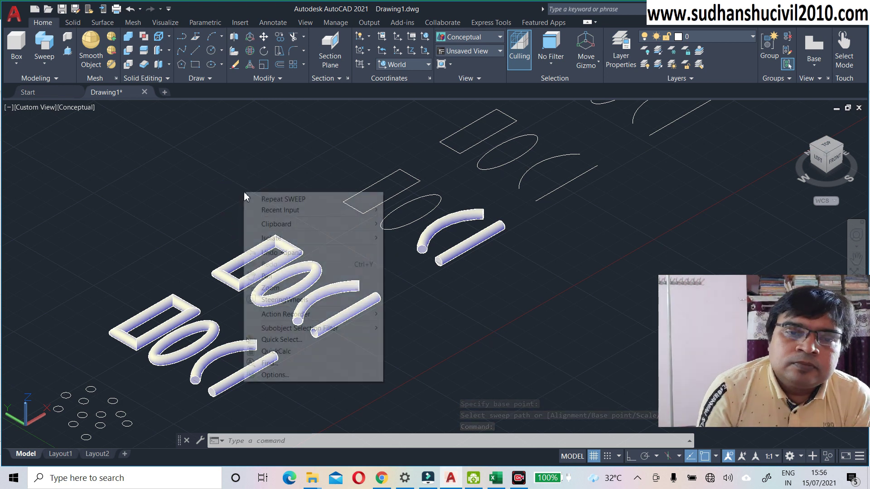
click(278, 199)
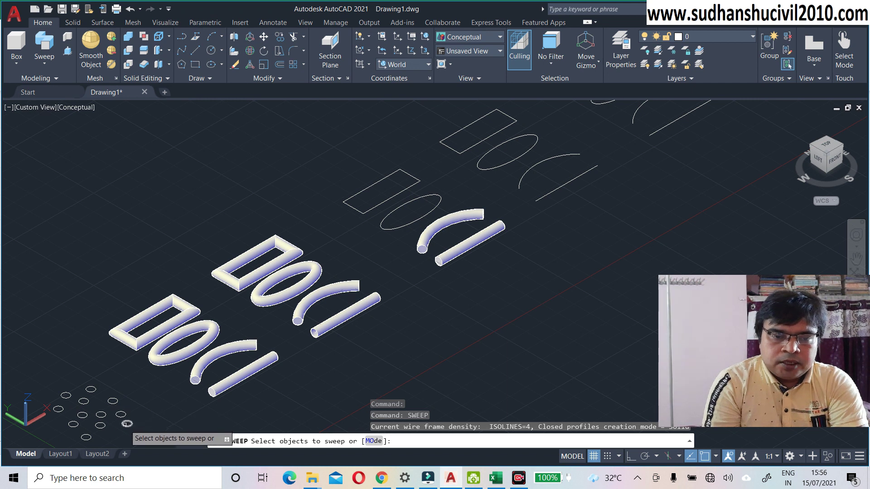
click(127, 423)
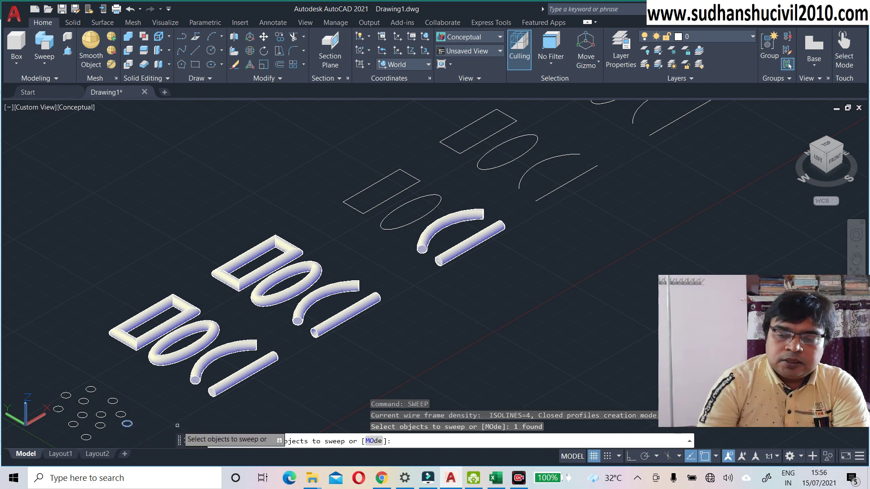
key(Return)
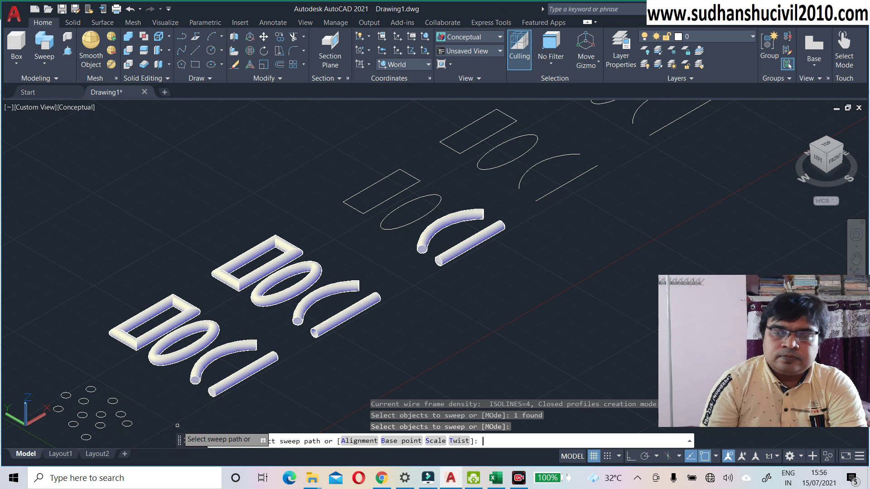
click(395, 441)
scroll(120, 422, up, 4)
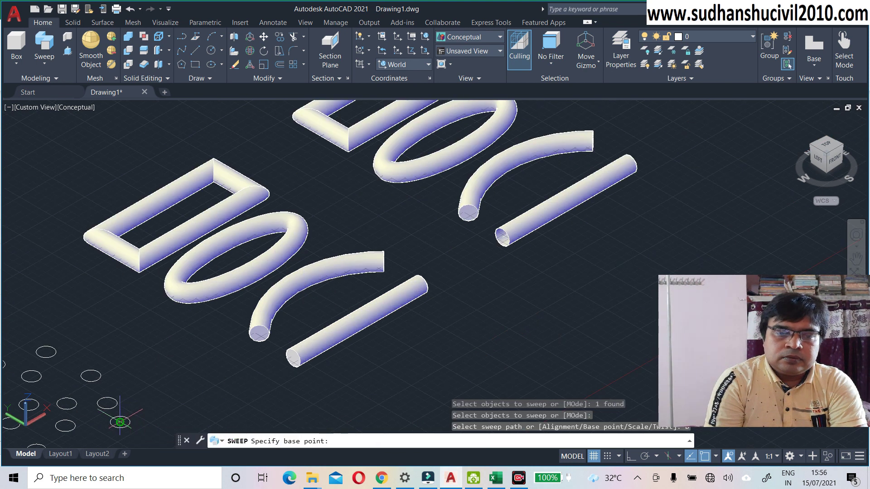
click(120, 422)
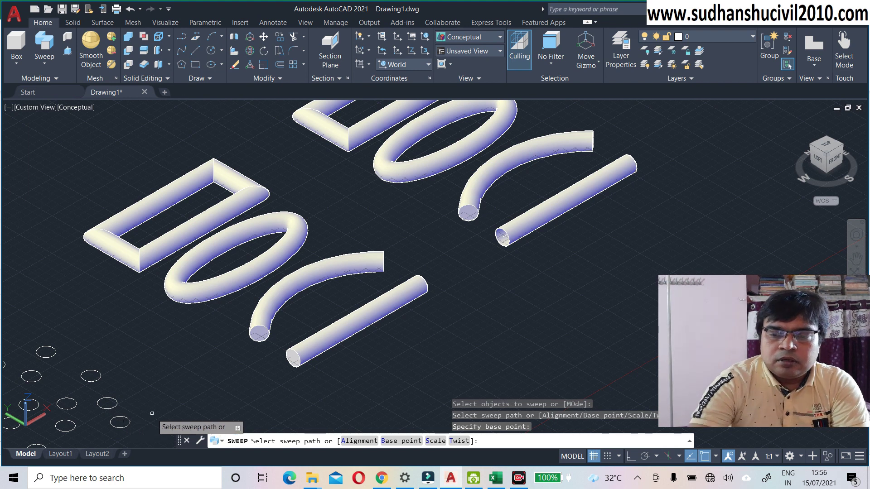
key(Escape)
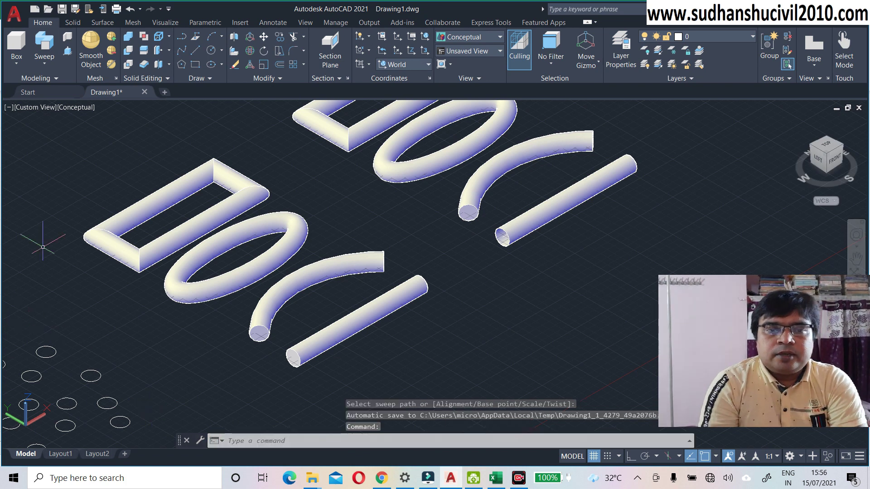
Step: Sweep the group's rightmost circle along the third column's ellipse as a solid, with the base point at the circle's centre
right_click(51, 203)
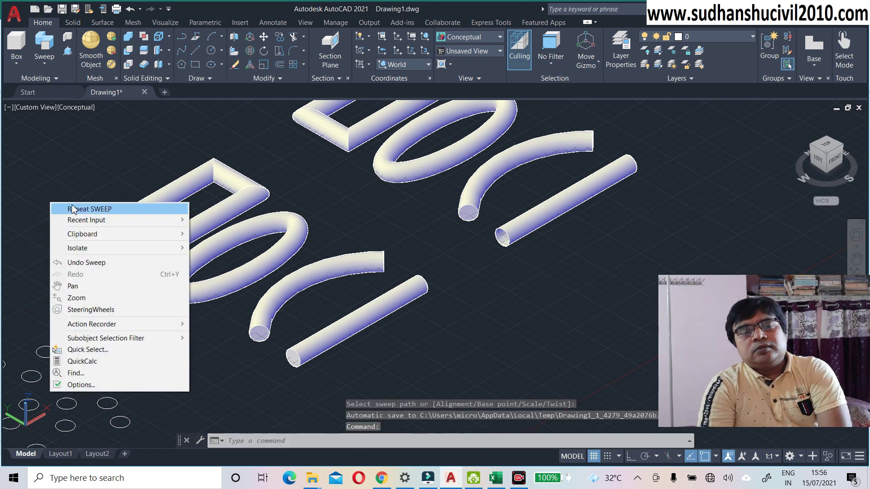
click(86, 209)
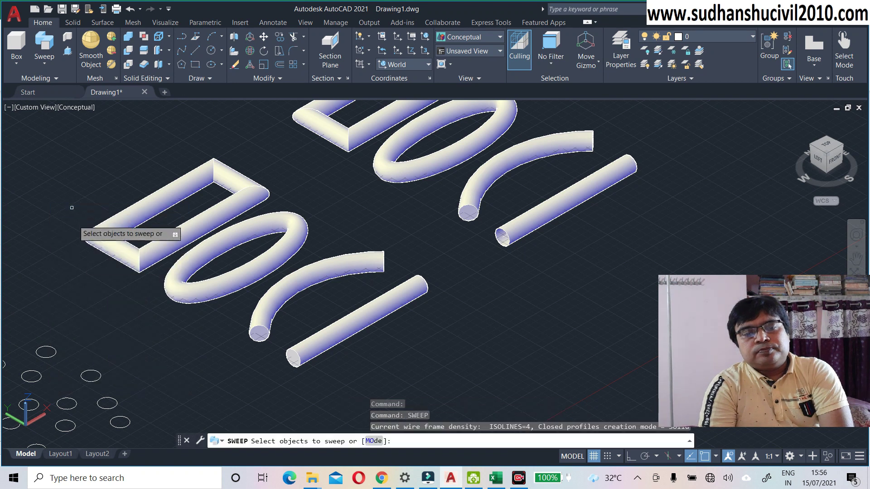
click(130, 420)
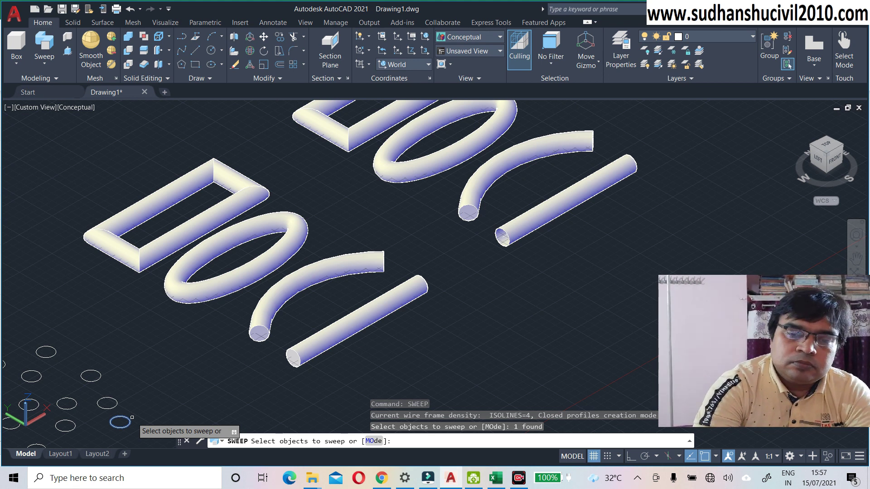
key(Return)
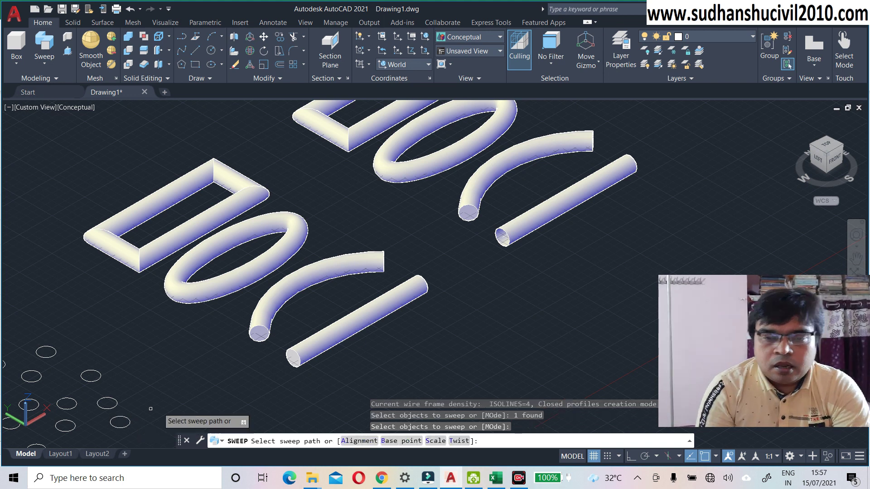
click(394, 442)
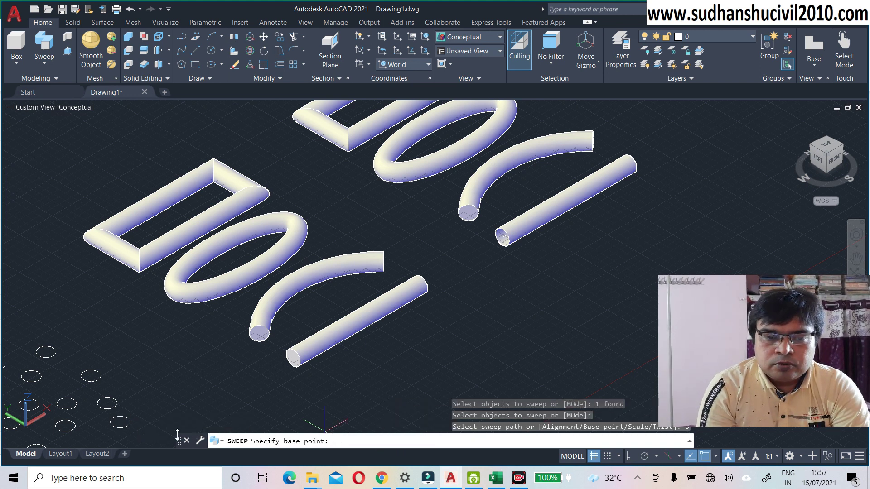
click(120, 423)
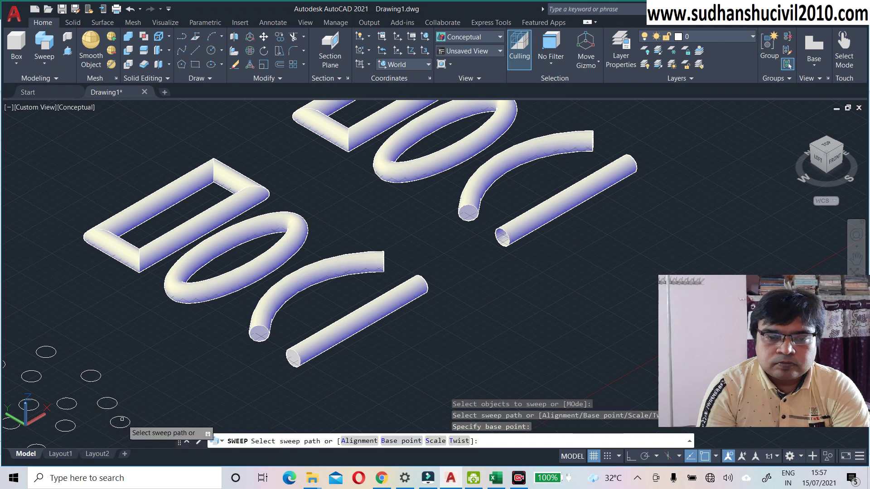
scroll(451, 376, down, 5)
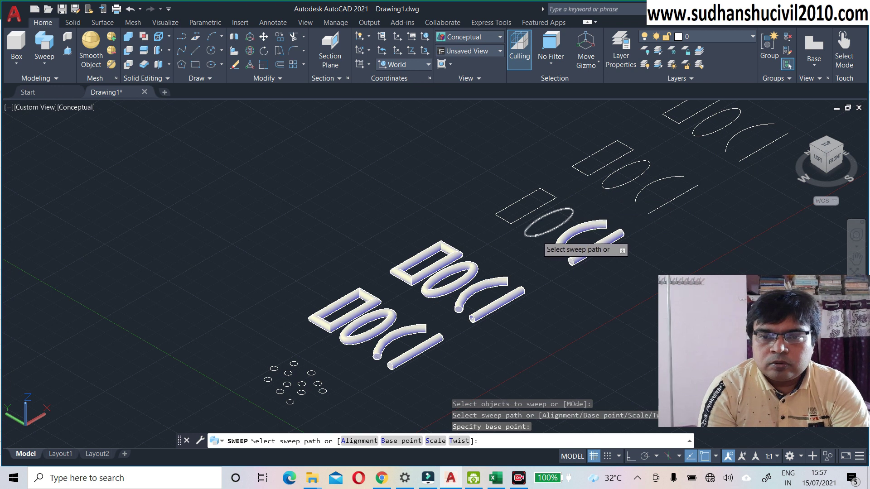
click(532, 233)
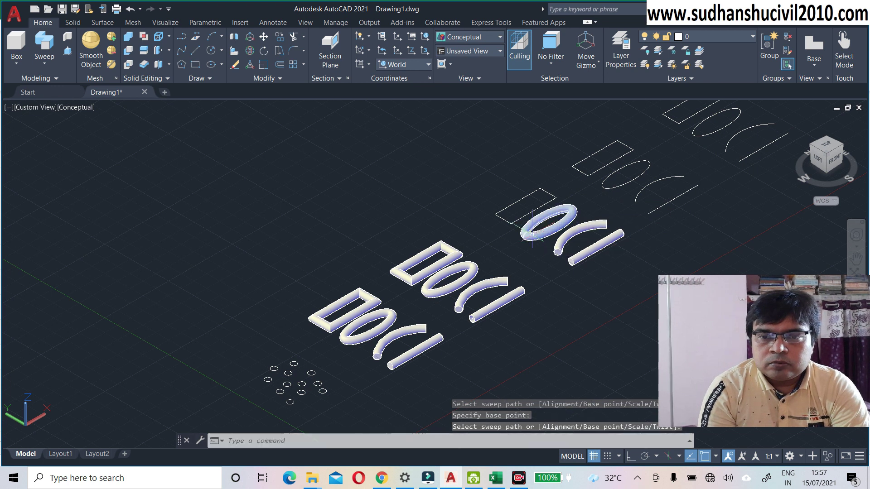
Step: Sweep the group's rightmost circle along the third column's rectangle as a solid, with the base point just outside the circle
scroll(535, 229, up, 2)
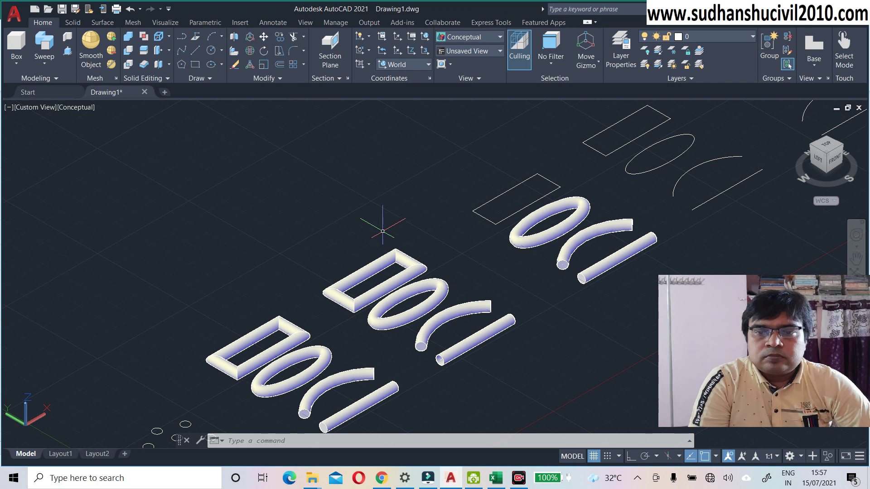
scroll(388, 305, down, 4)
scroll(389, 300, up, 5)
scroll(389, 300, up, 3)
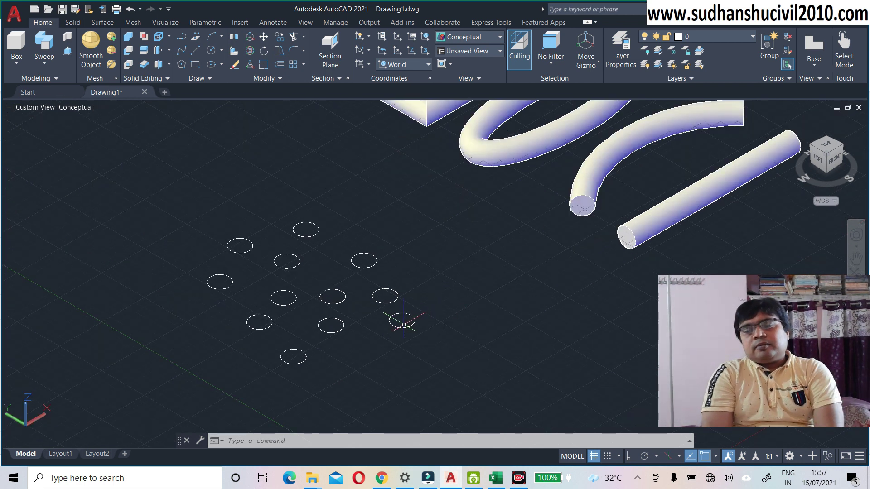
right_click(74, 198)
click(93, 205)
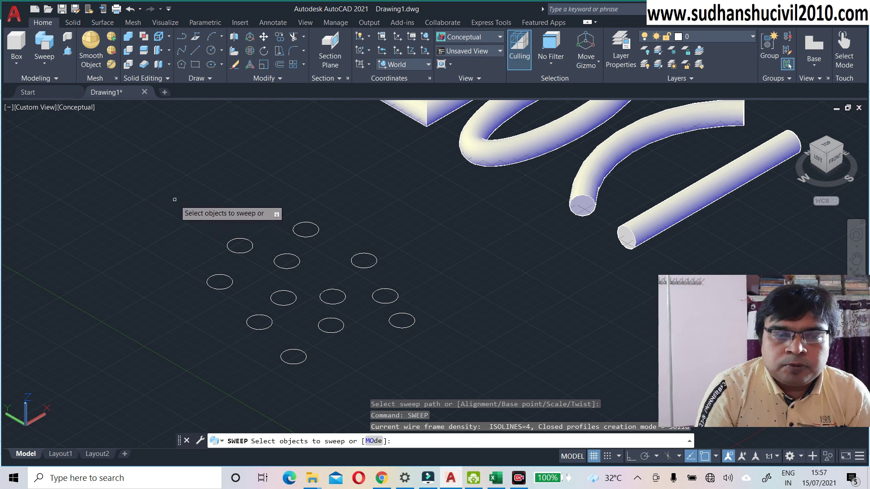
click(401, 326)
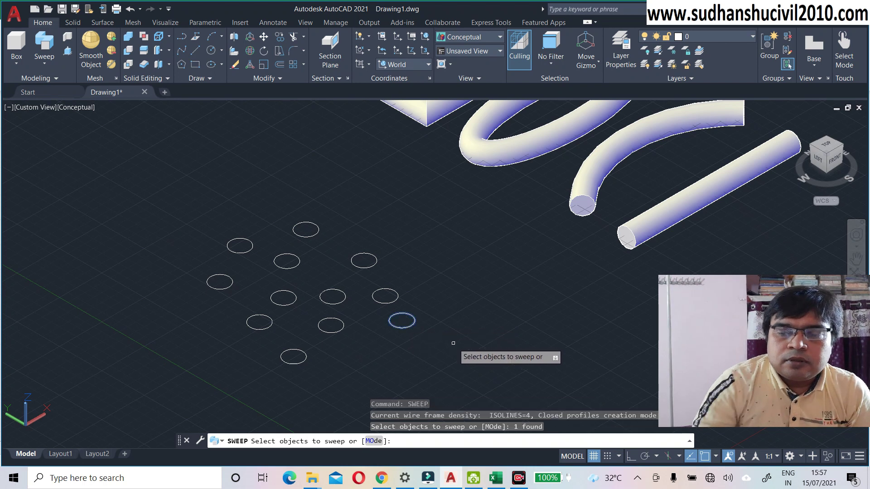
key(Return)
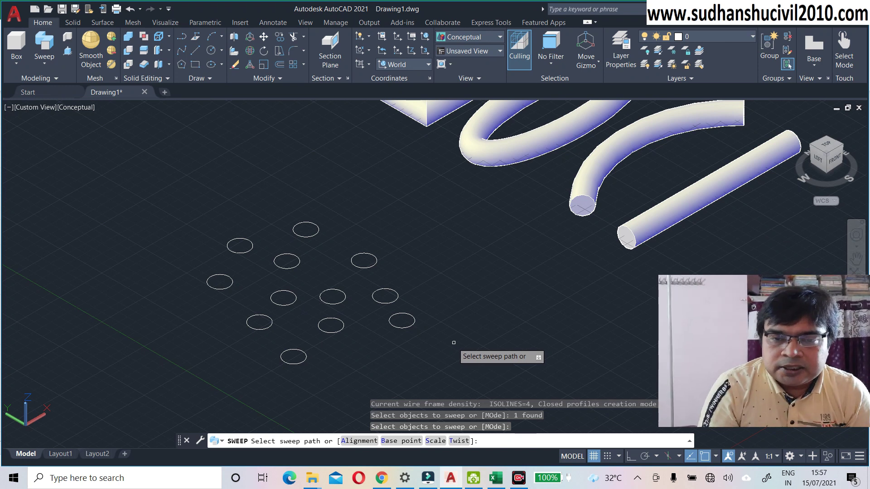
click(409, 446)
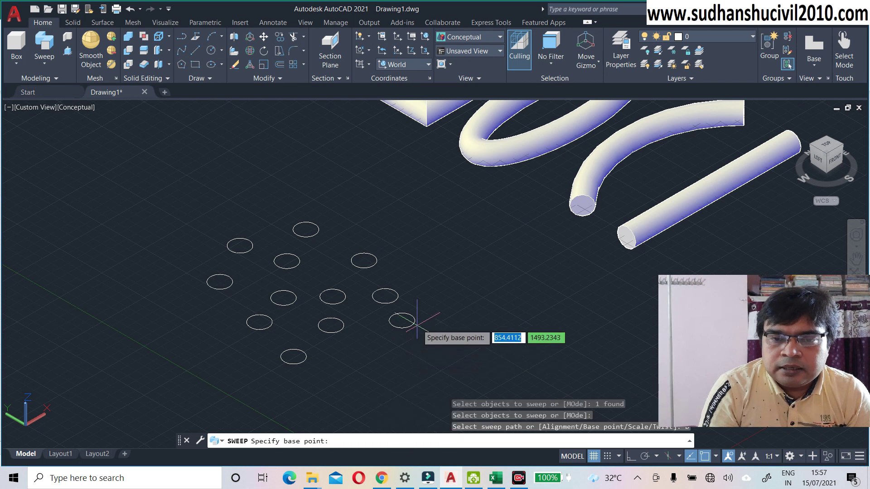
scroll(417, 312, up, 6)
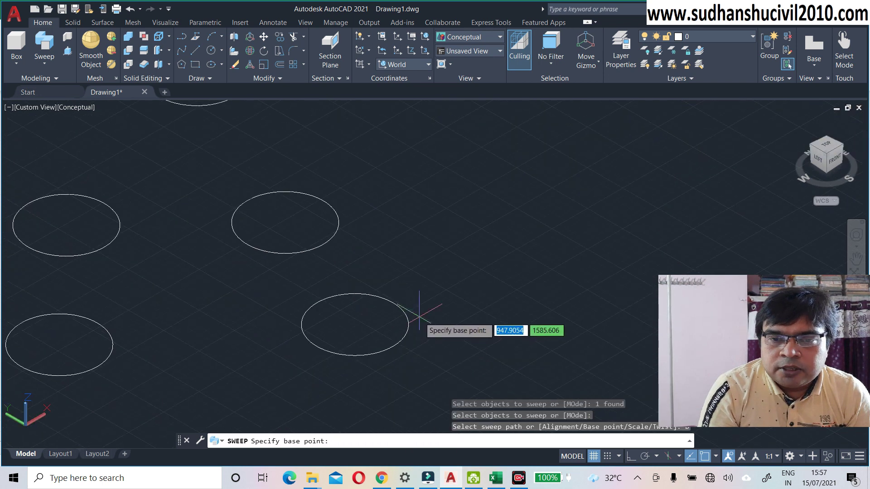
click(456, 312)
scroll(461, 311, down, 5)
middle_drag(461, 311, 542, 301)
scroll(542, 301, up, 5)
scroll(349, 300, down, 4)
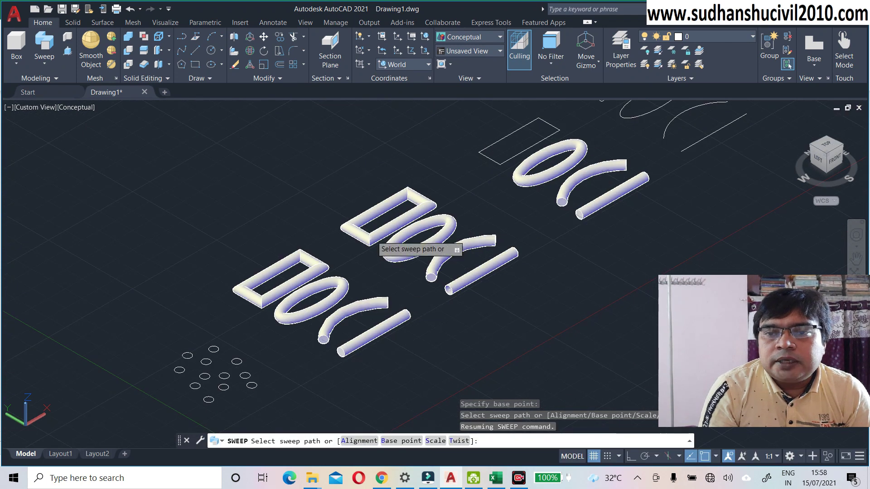
middle_drag(375, 241, 206, 341)
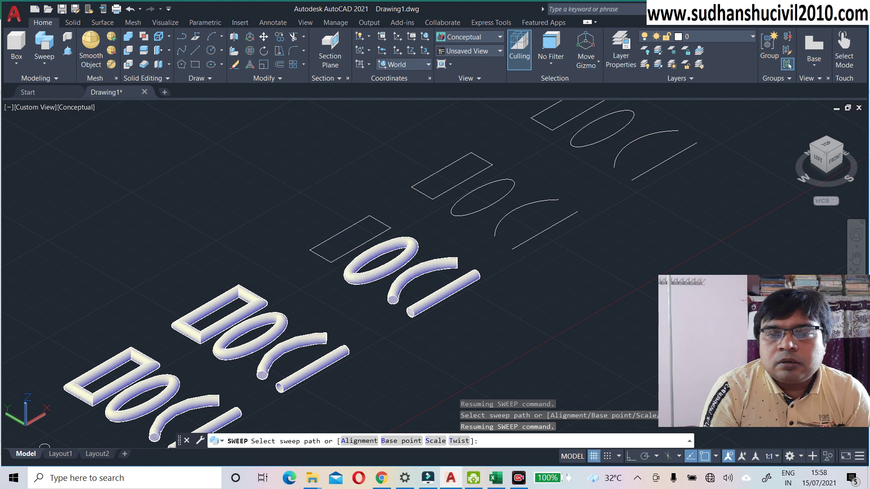
click(320, 257)
Step: Examine how the third column's rectangular sweep sits relative to its rectangle path and compare it with the neighbouring sweeps
scroll(320, 267, up, 5)
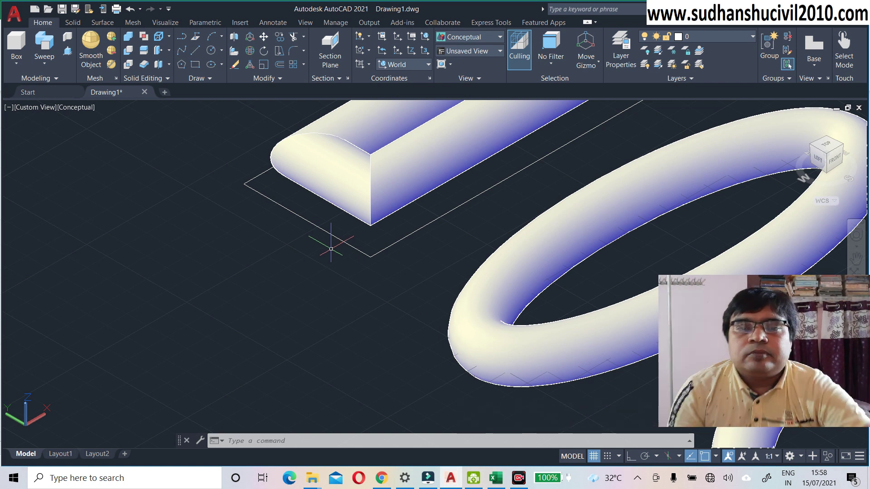
scroll(329, 252, down, 3)
middle_drag(332, 273, 344, 265)
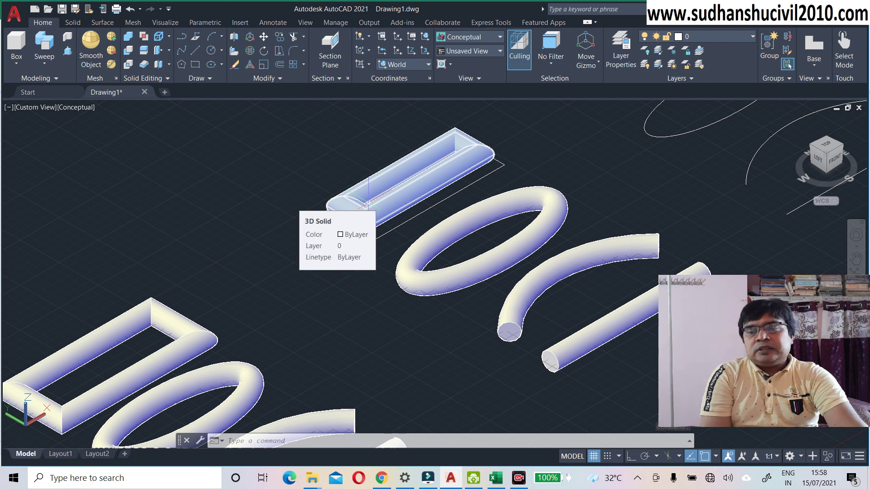
scroll(365, 199, down, 4)
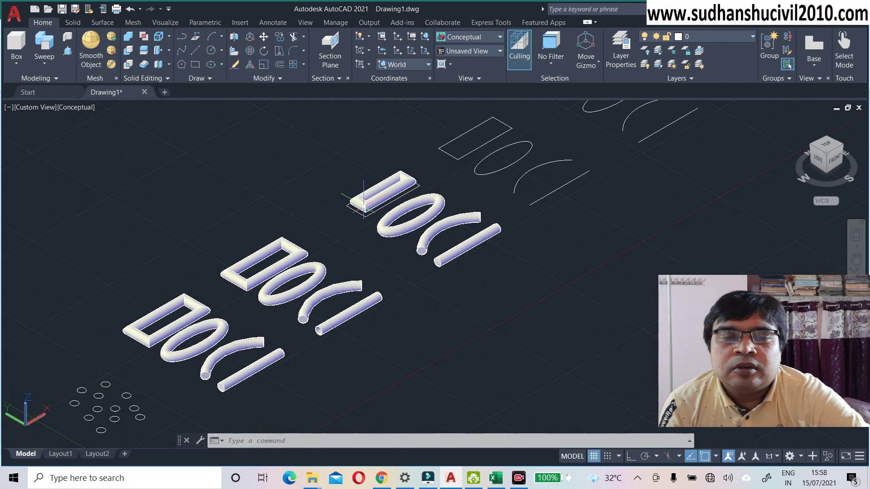
middle_drag(364, 198, 468, 189)
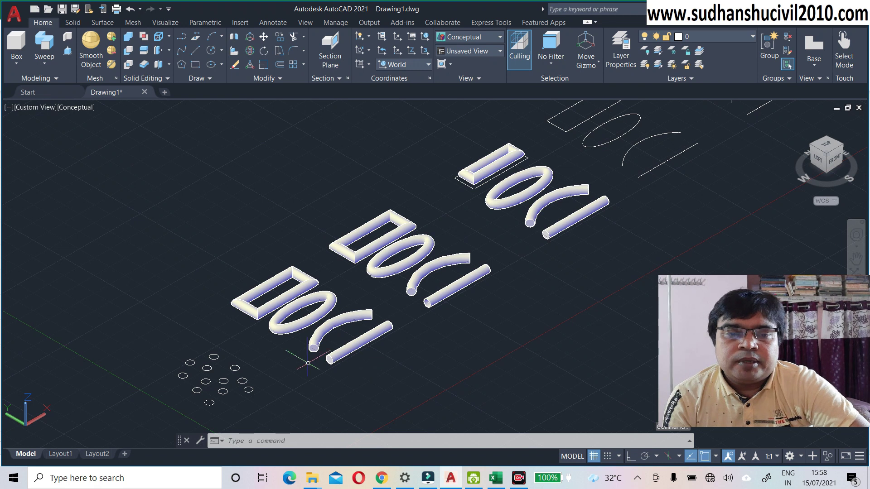
Step: Start a solid sweep of the circle group's uppermost circle and choose to specify its base point
scroll(254, 391, up, 3)
scroll(254, 392, down, 2)
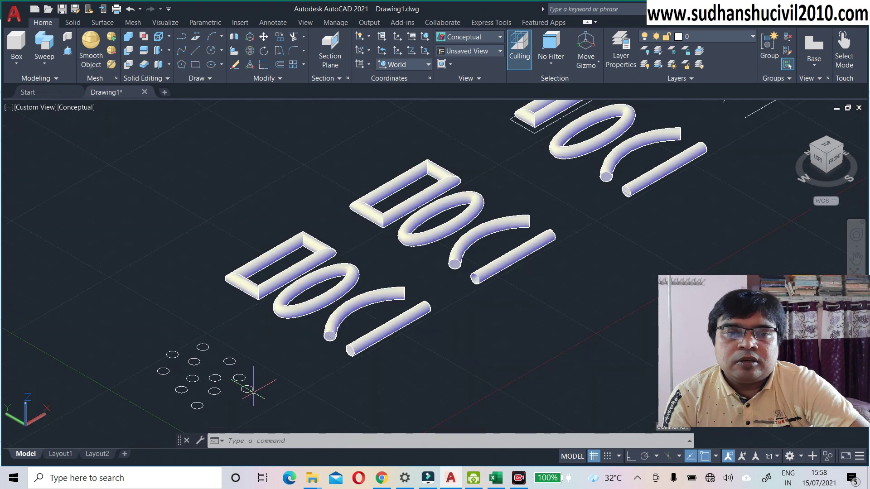
scroll(253, 391, up, 3)
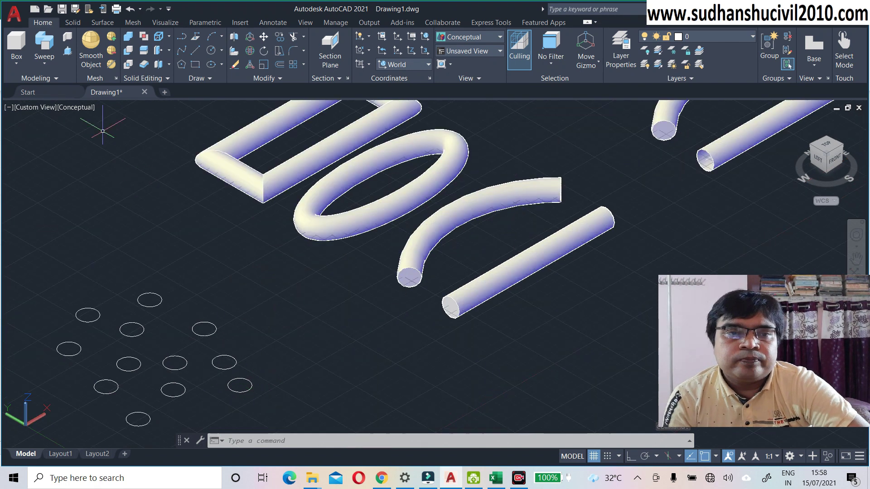
click(44, 49)
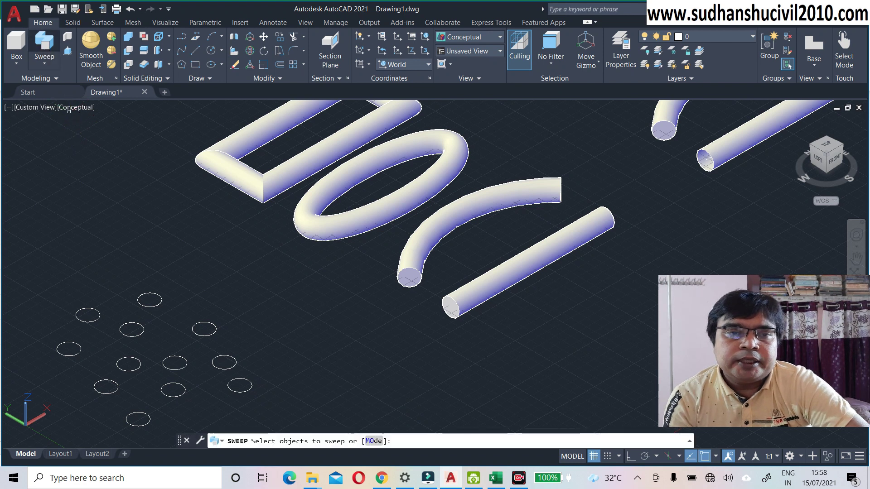
click(143, 307)
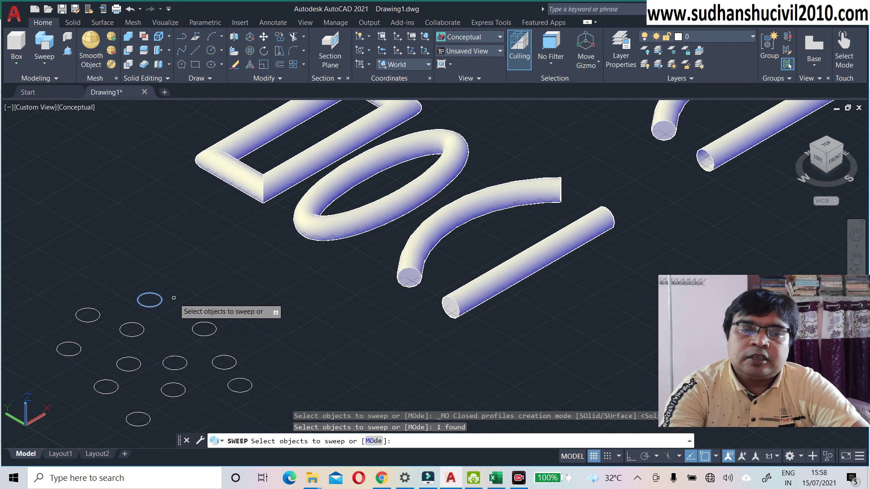
key(Return)
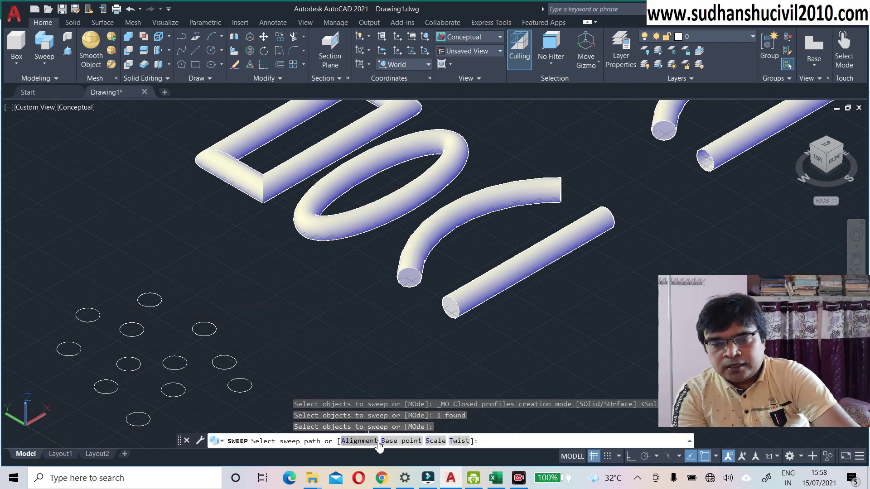
click(396, 446)
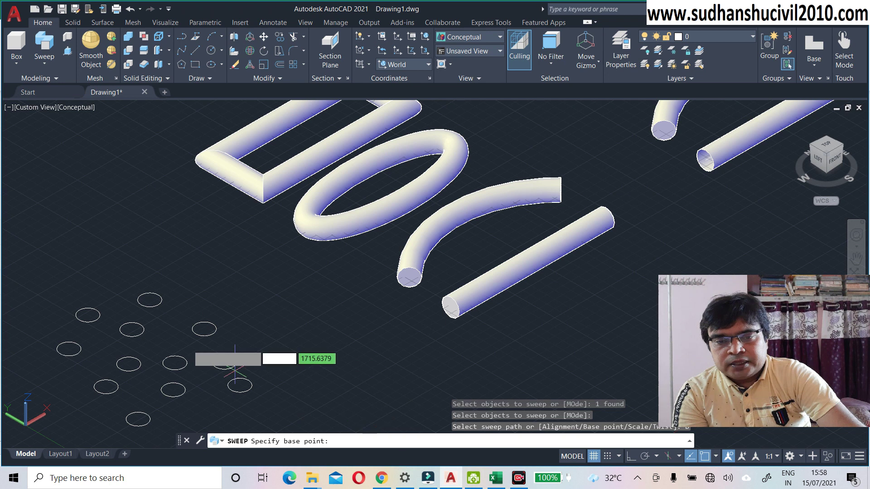
scroll(156, 289, up, 3)
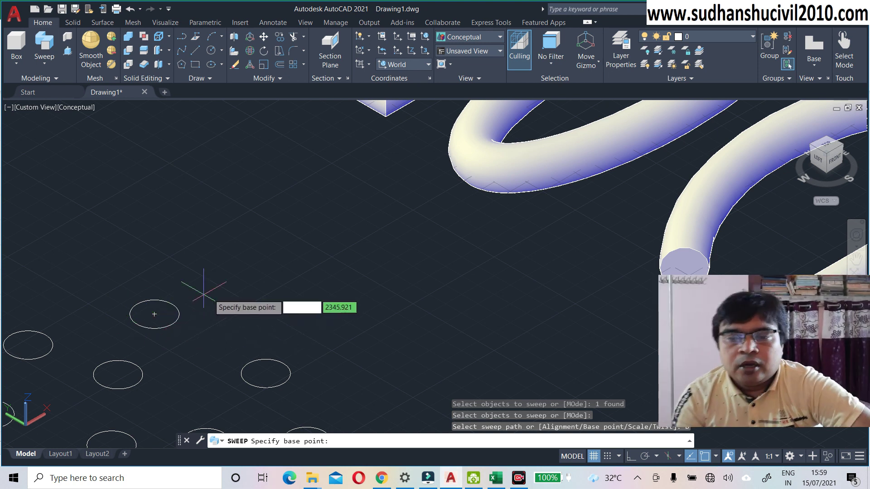
Step: Turn on all object snap modes in the drafting settings while the sweep is in progress
right_click(609, 458)
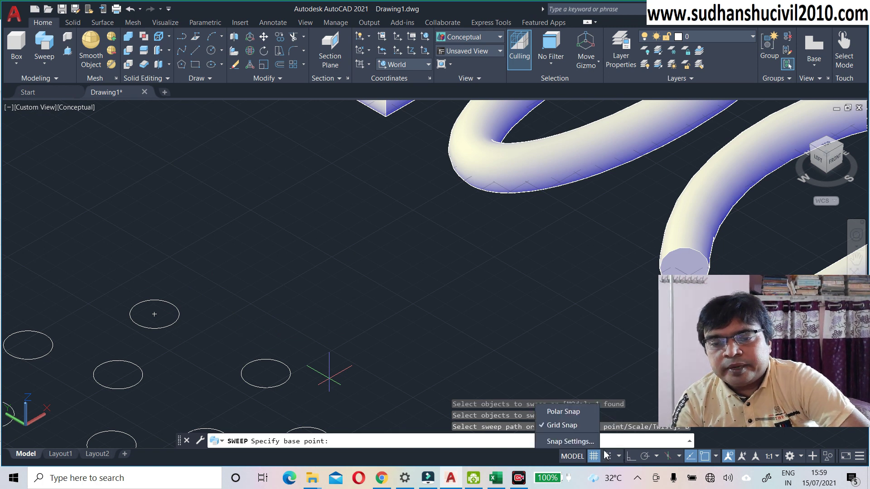
click(593, 443)
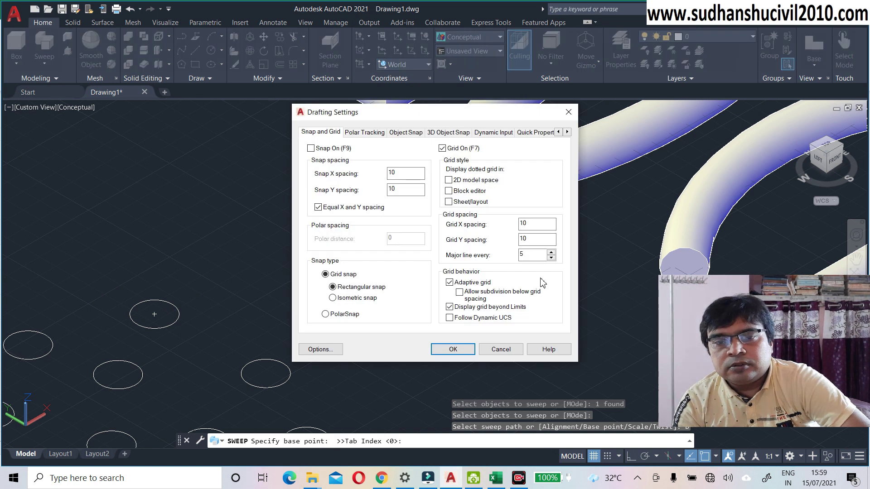
click(410, 132)
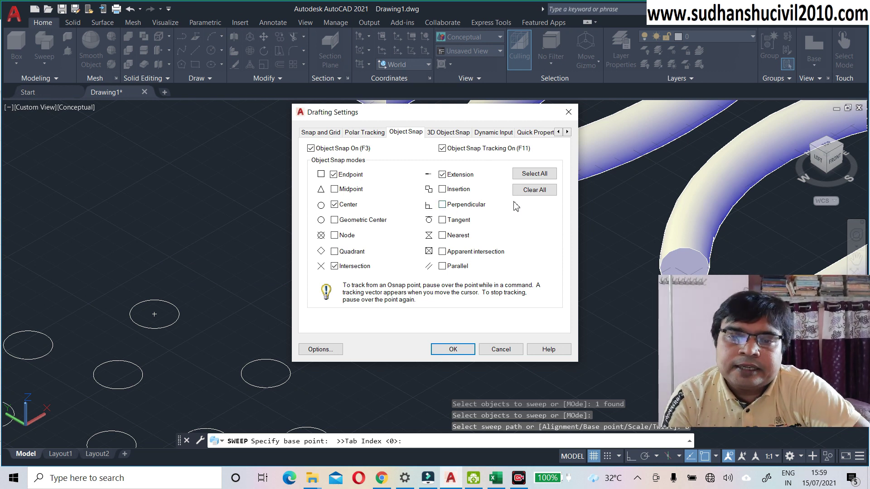
click(532, 177)
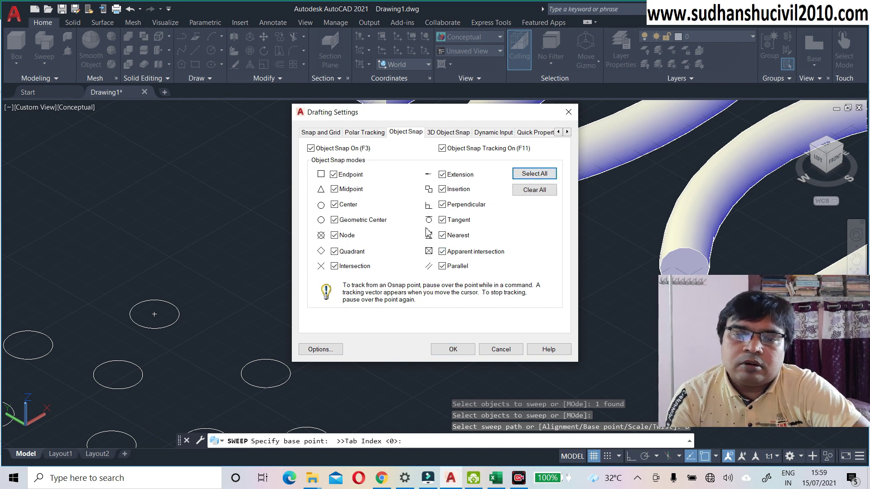
click(453, 350)
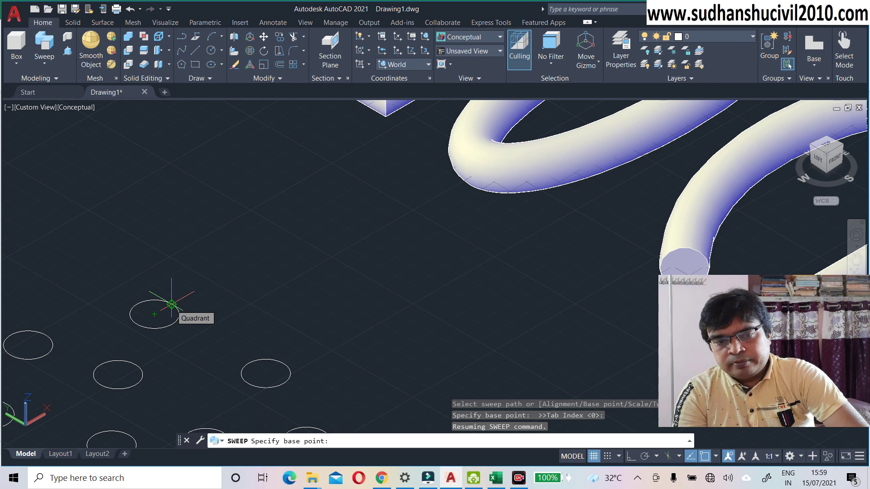
Step: Set the base point at the circle's quadrant and sweep it along the fourth column's straight line
click(172, 304)
scroll(218, 317, down, 2)
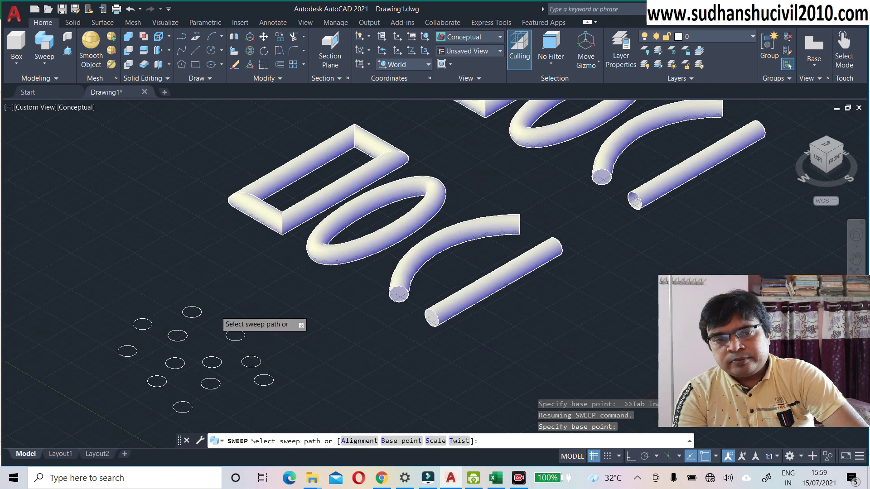
scroll(216, 310, down, 2)
middle_drag(306, 329, 179, 373)
middle_drag(390, 280, 292, 360)
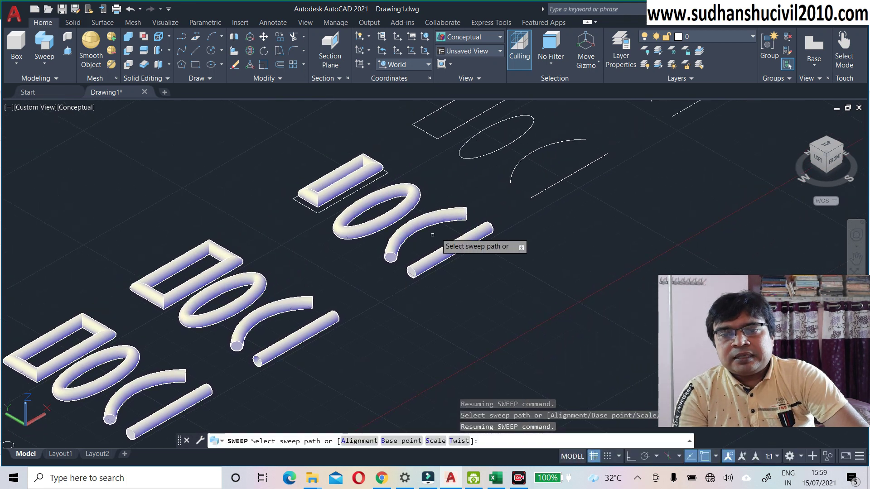
click(532, 197)
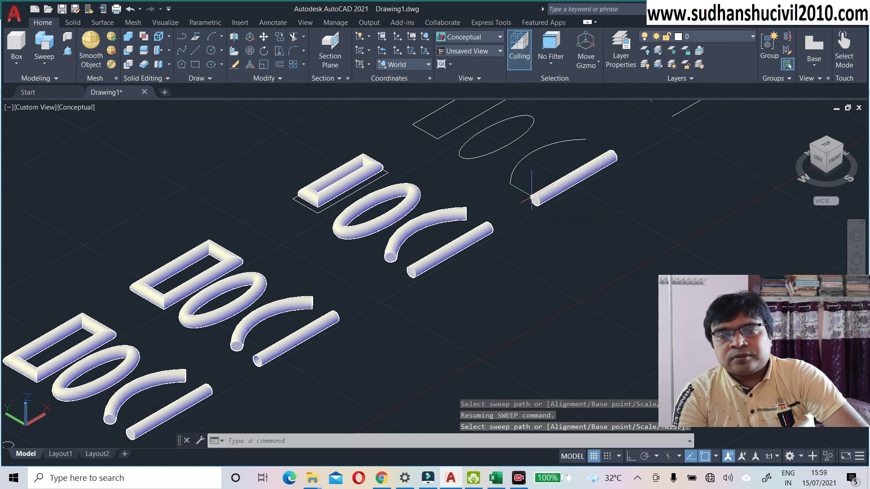
Step: Display the model in 2D Wireframe and compare where the path runs in the third and fourth columns' straight sweeps
scroll(529, 208, up, 8)
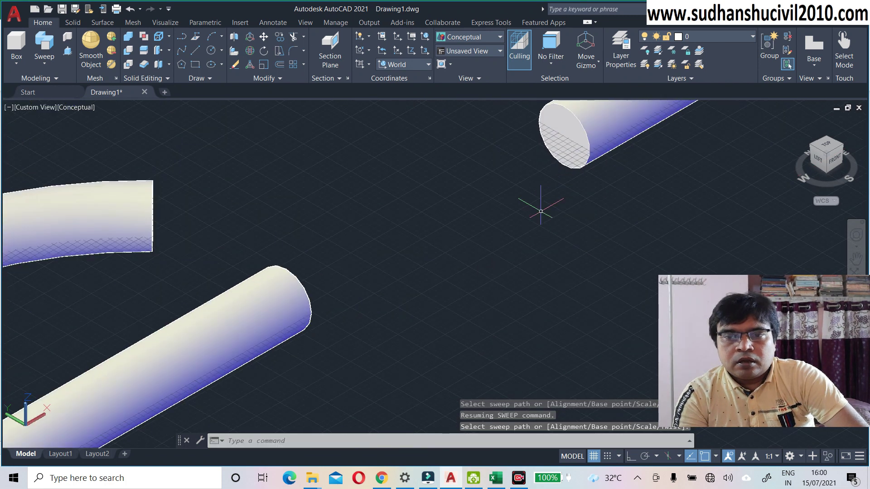
scroll(540, 200, down, 2)
scroll(563, 164, down, 4)
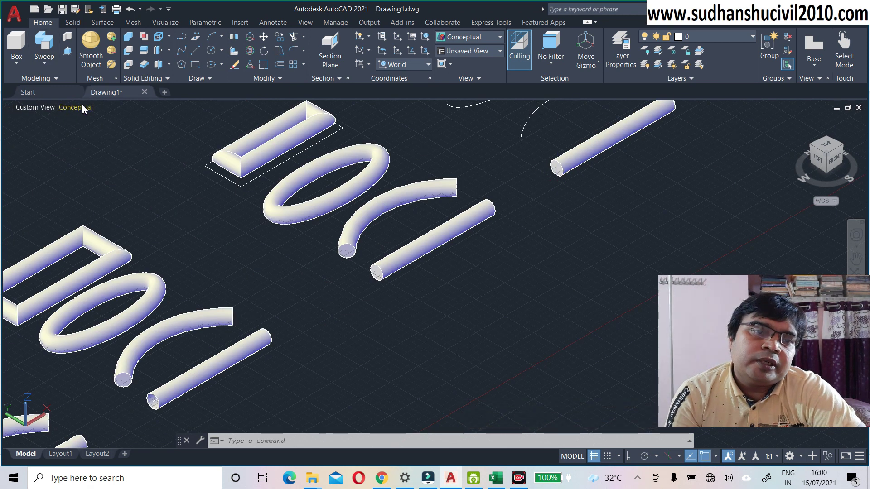
click(79, 112)
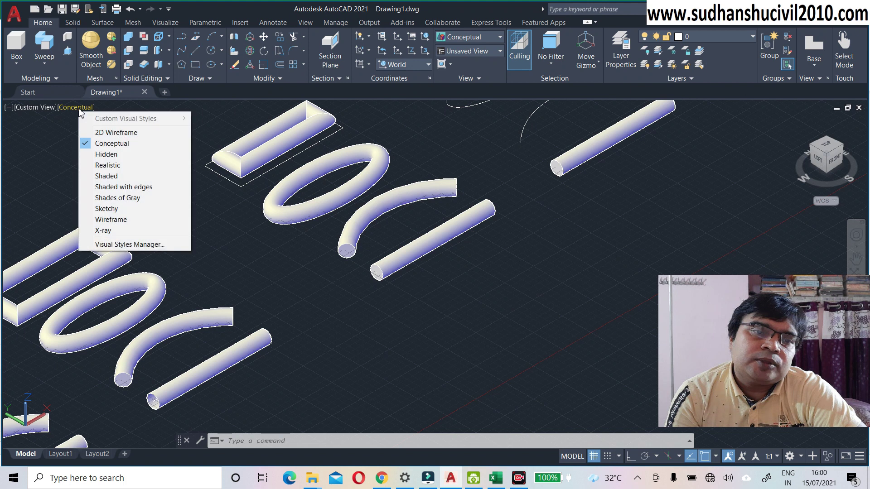
click(114, 132)
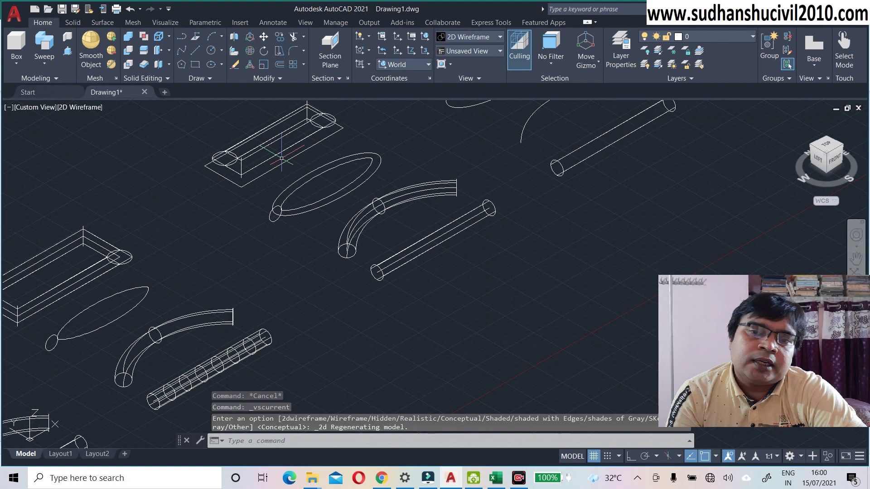
middle_drag(350, 266, 317, 314)
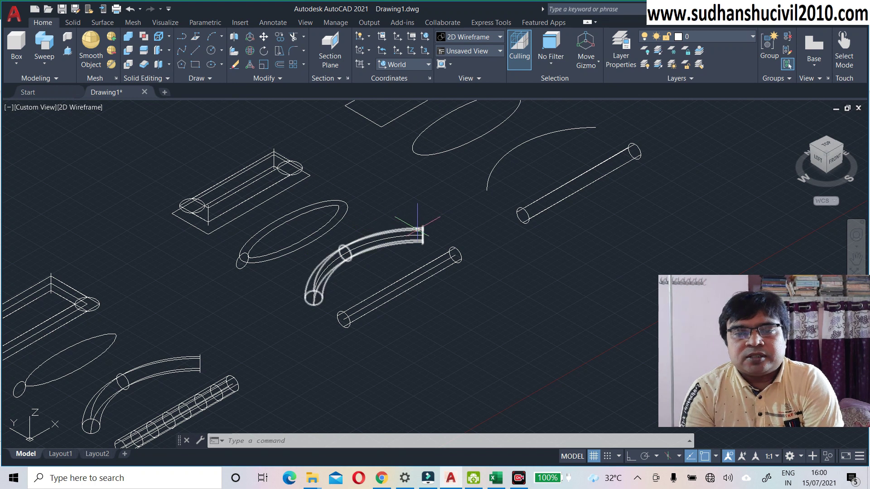
scroll(519, 224, up, 3)
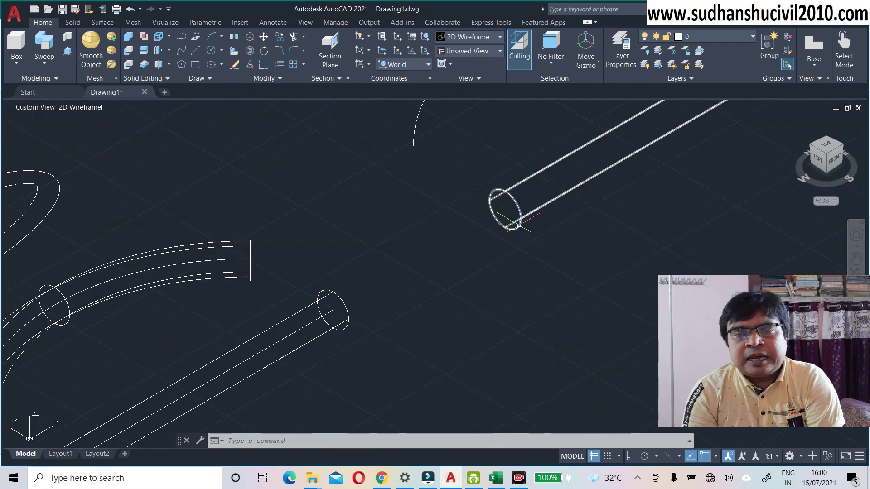
mouse_move(519, 224)
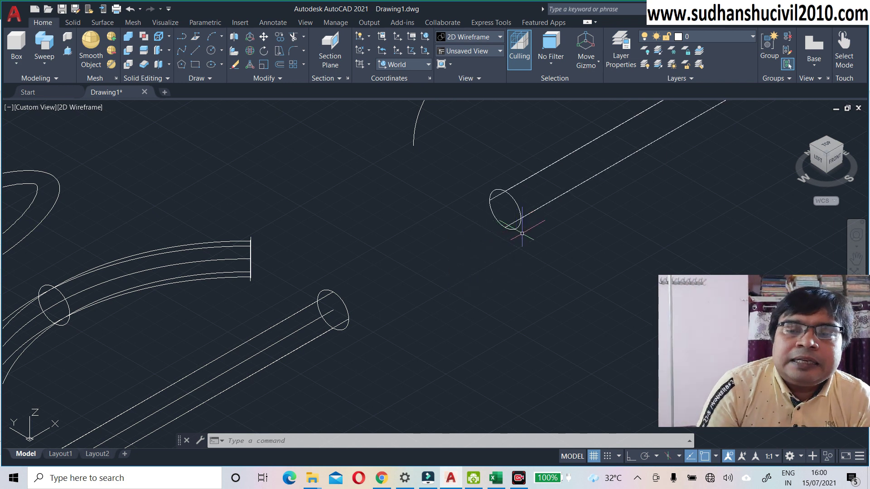
scroll(522, 233, down, 2)
middle_drag(526, 233, 452, 259)
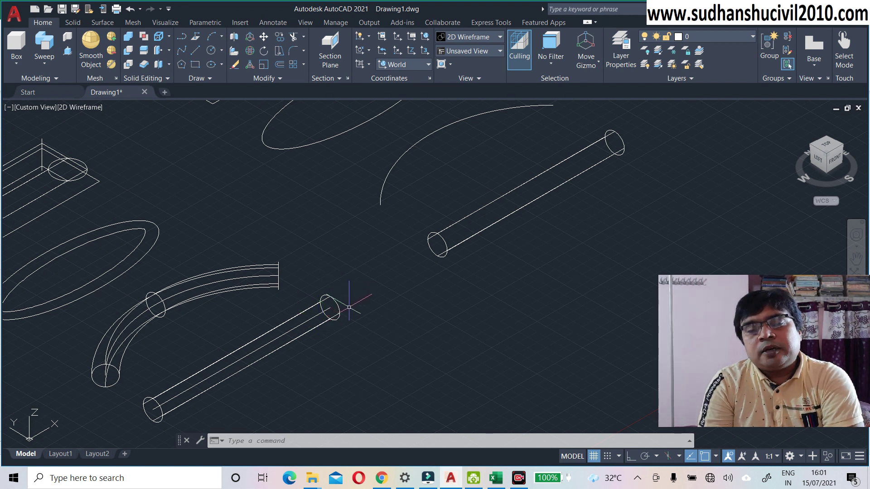
scroll(377, 313, down, 2)
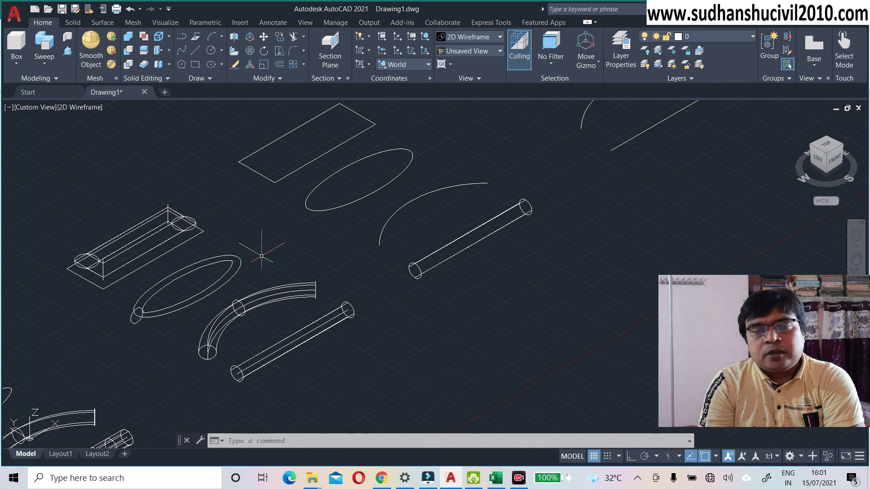
Step: Return the model display to the Conceptual visual style
click(84, 111)
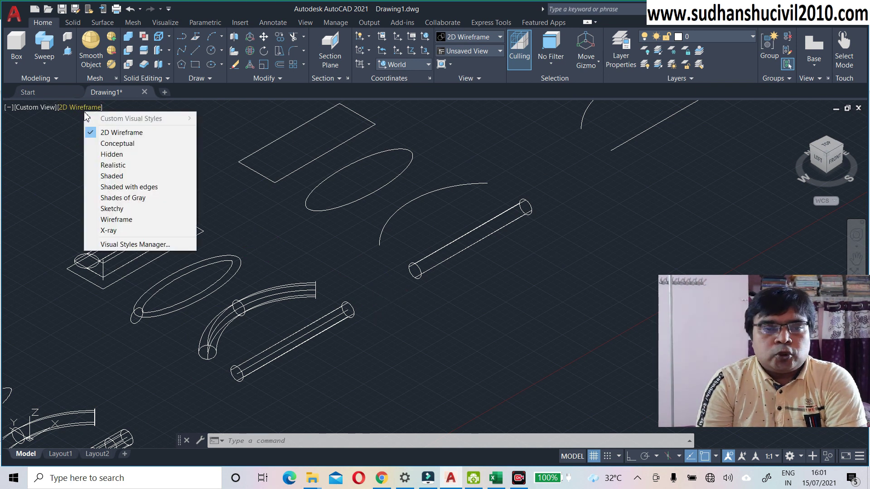
click(113, 145)
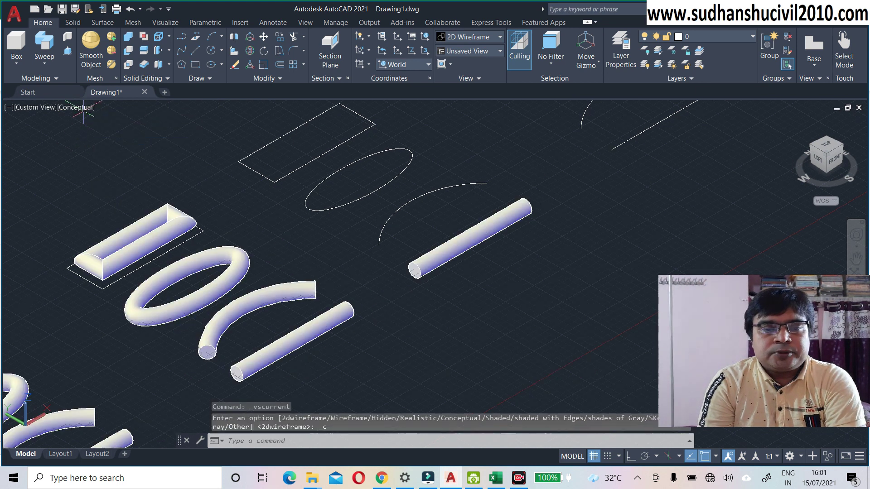
middle_drag(353, 222, 319, 211)
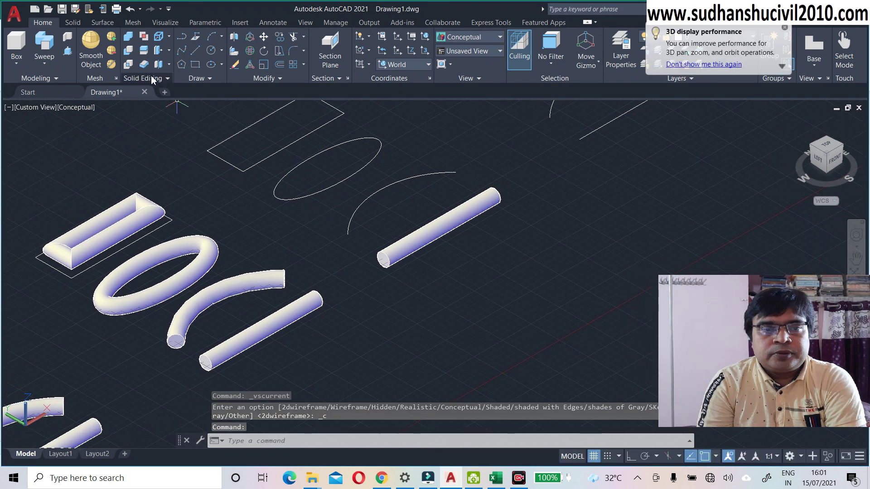
Step: Sweep one of the small circles along the fourth column's arc with a scale factor of 1
click(50, 52)
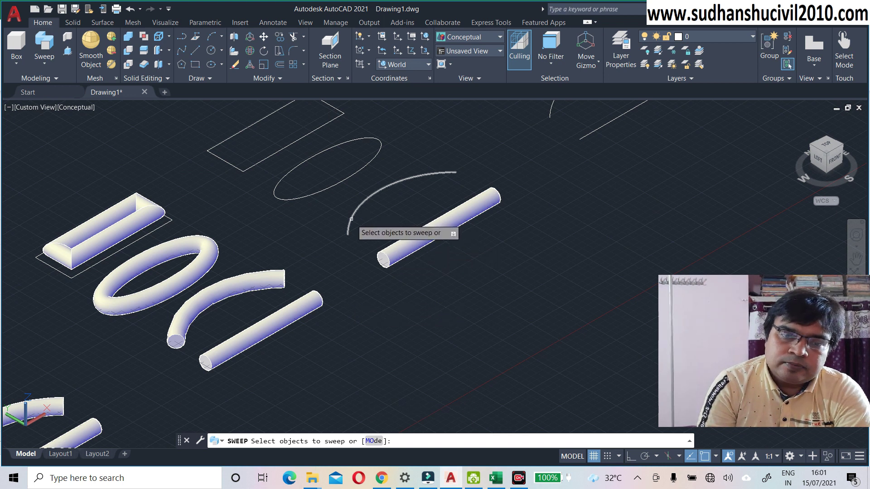
scroll(354, 236, down, 3)
scroll(222, 349, down, 2)
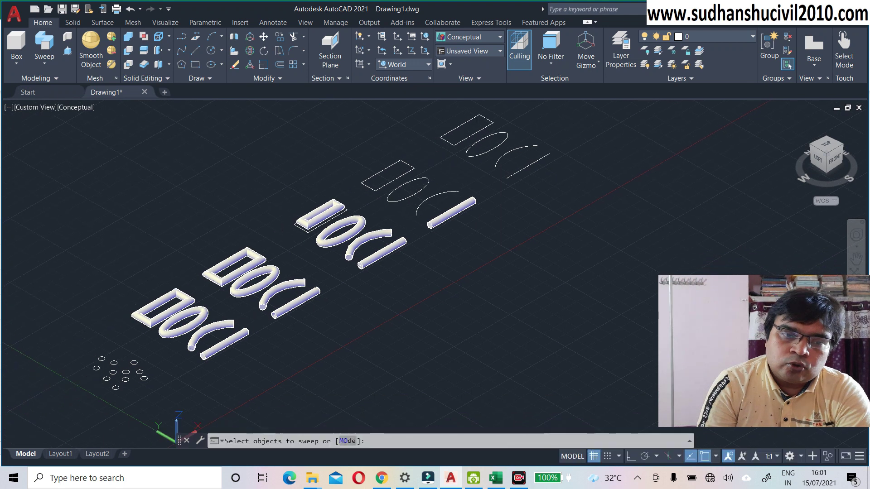
scroll(199, 361, up, 3)
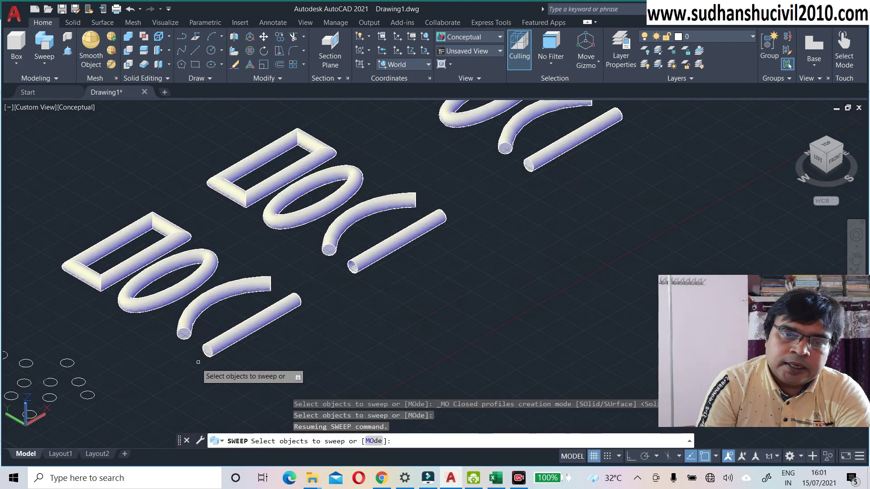
click(89, 393)
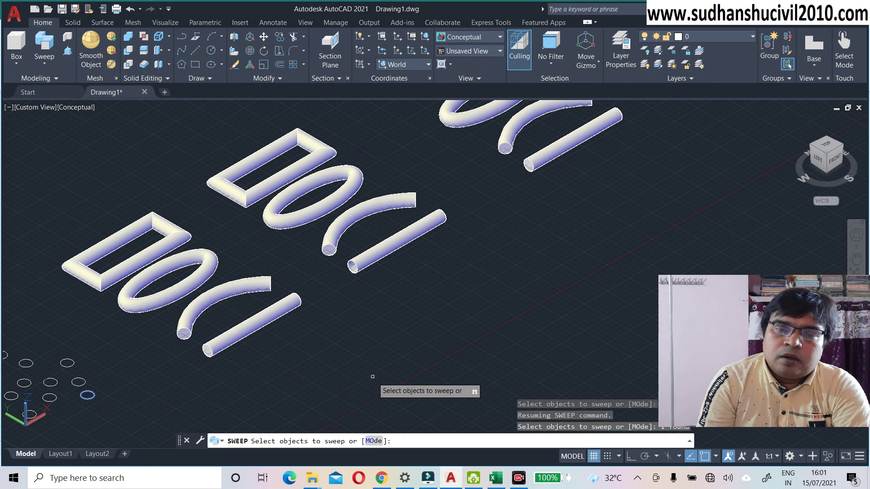
scroll(460, 333, down, 3)
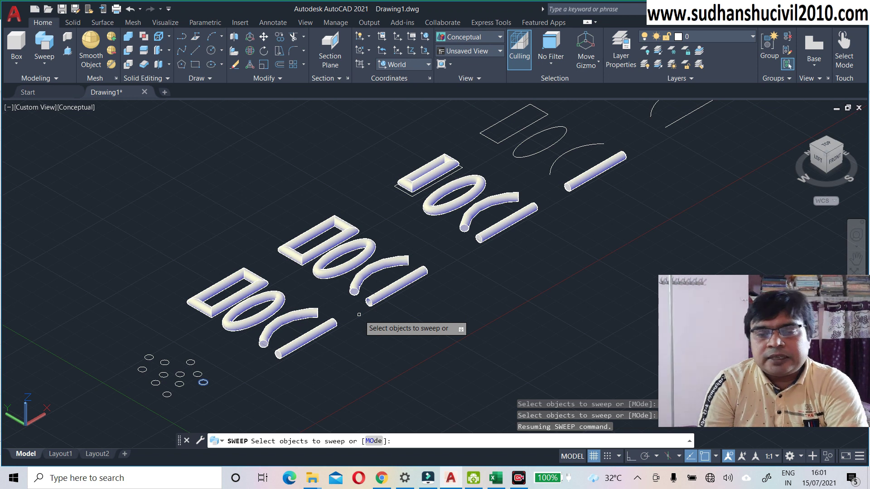
key(Return)
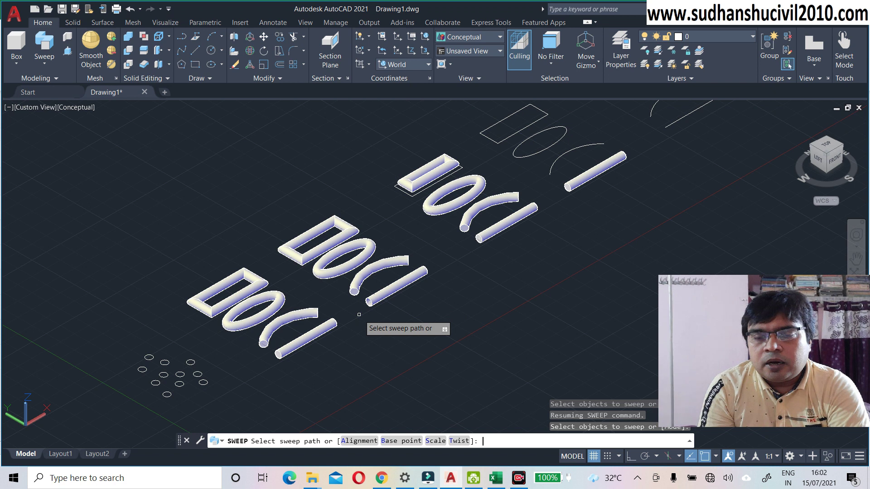
middle_drag(376, 334, 322, 355)
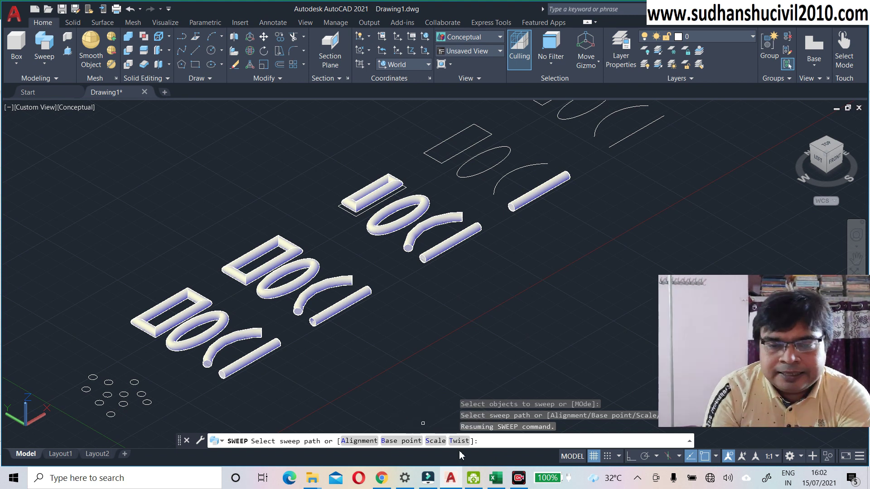
click(437, 442)
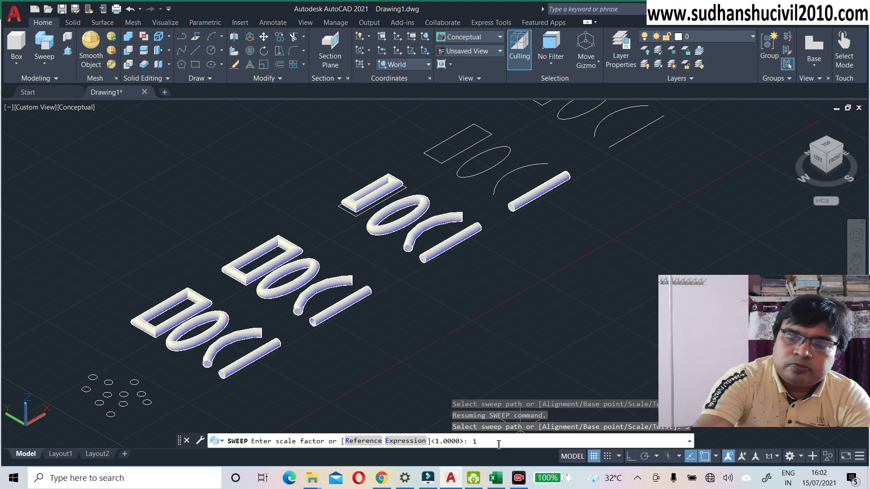
key(Return)
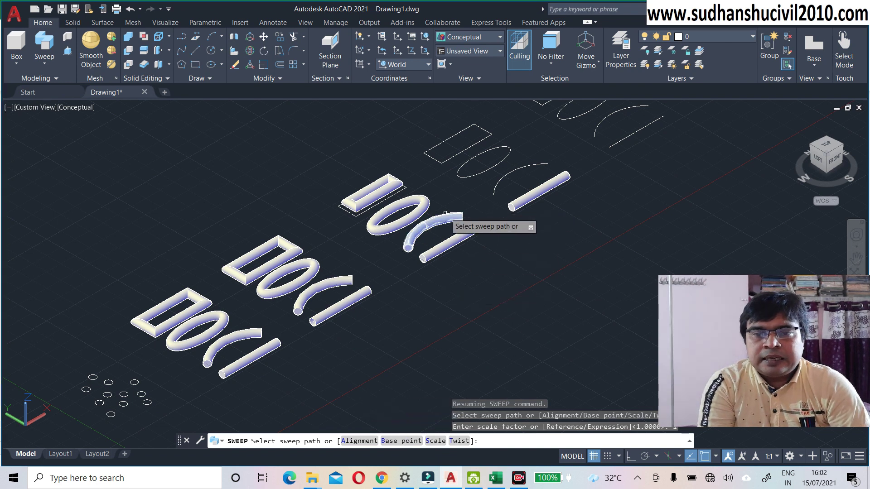
click(495, 194)
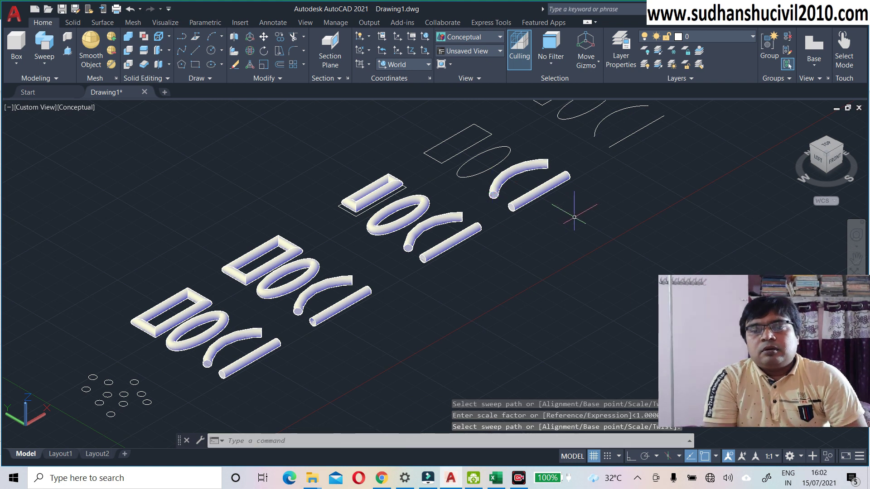
scroll(538, 184, up, 2)
middle_drag(538, 184, 412, 228)
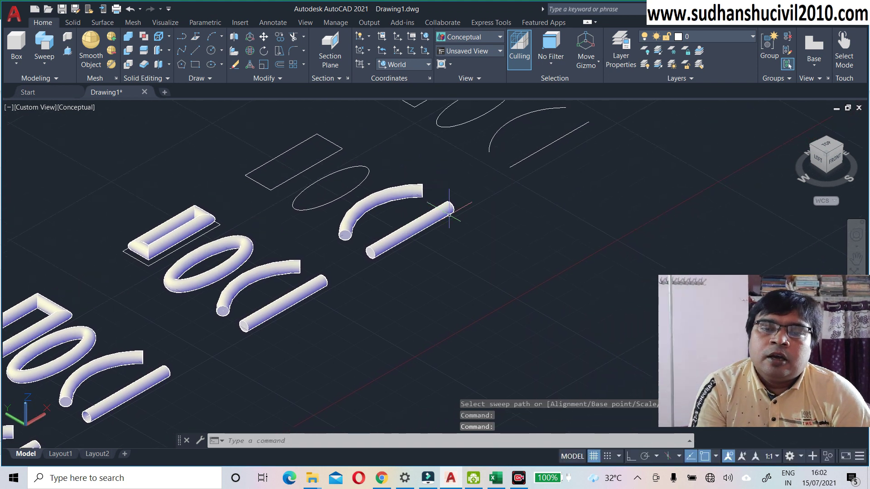
Step: Sweep another small circle along the fifth column's arc with a scale factor of 2
right_click(514, 218)
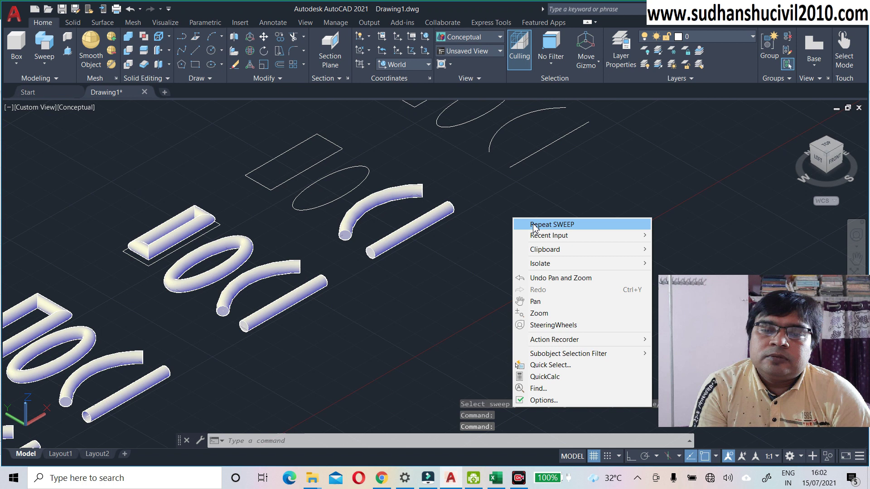
click(535, 224)
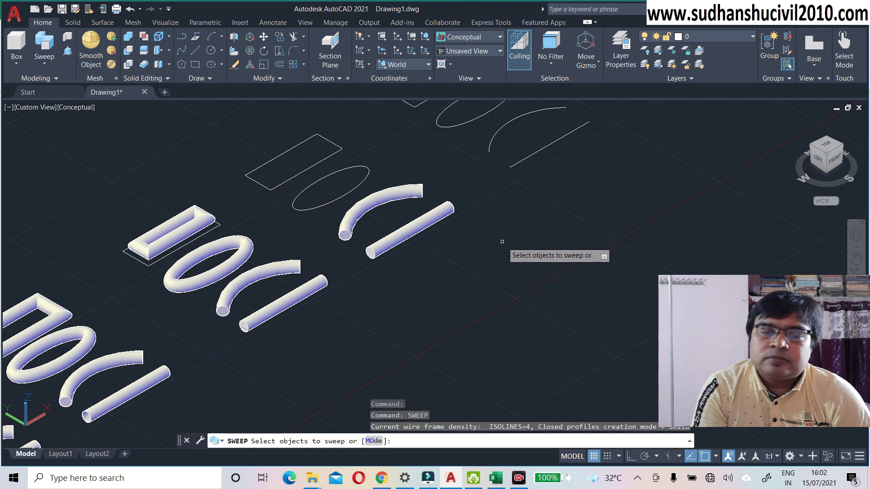
scroll(399, 290, down, 5)
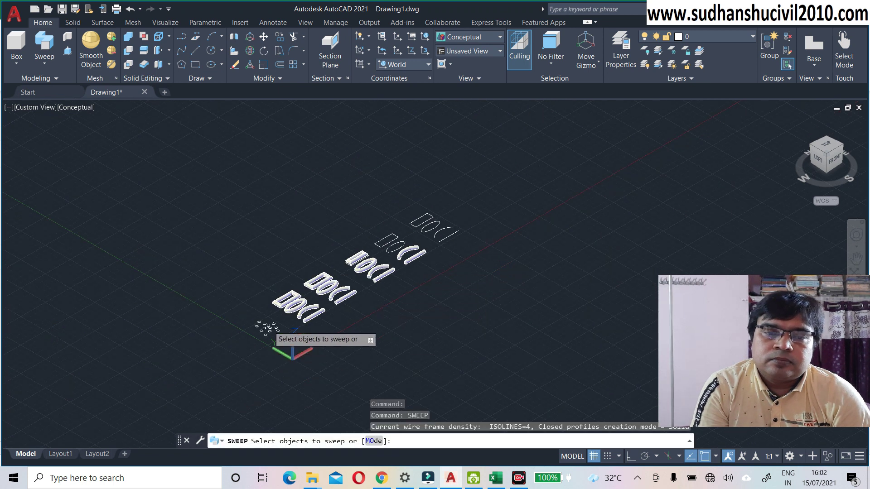
scroll(268, 326, up, 3)
scroll(268, 326, up, 2)
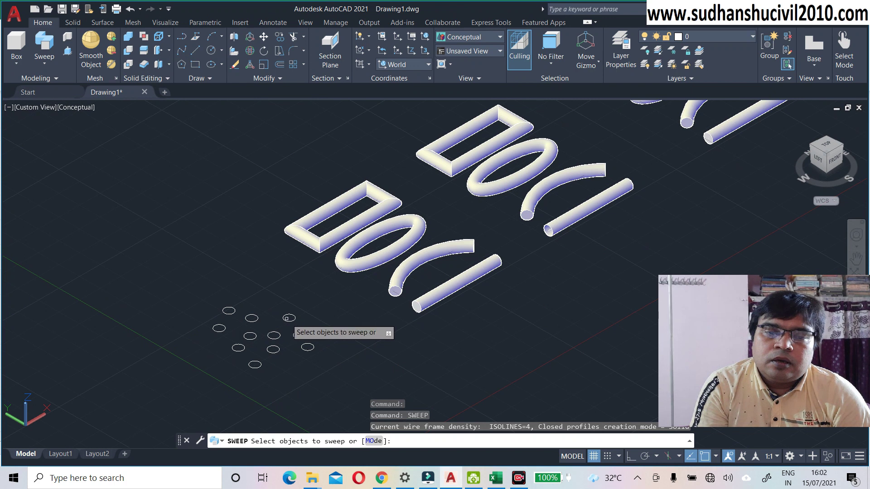
click(289, 318)
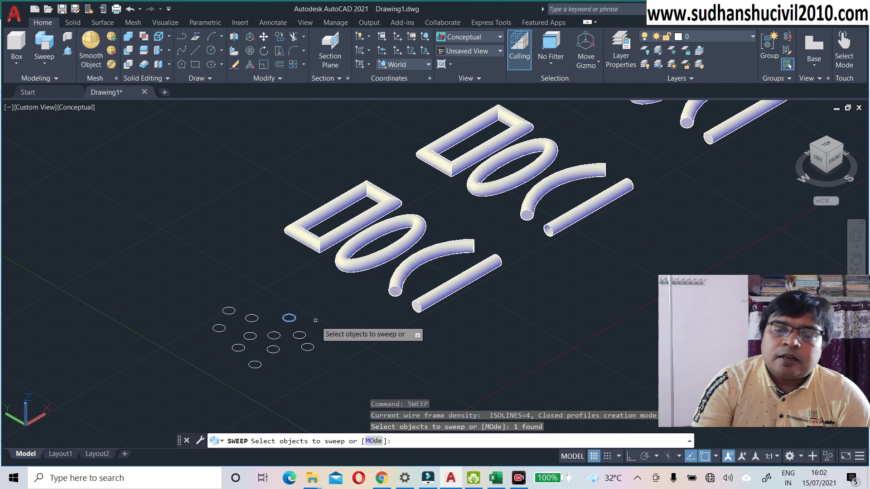
key(Return)
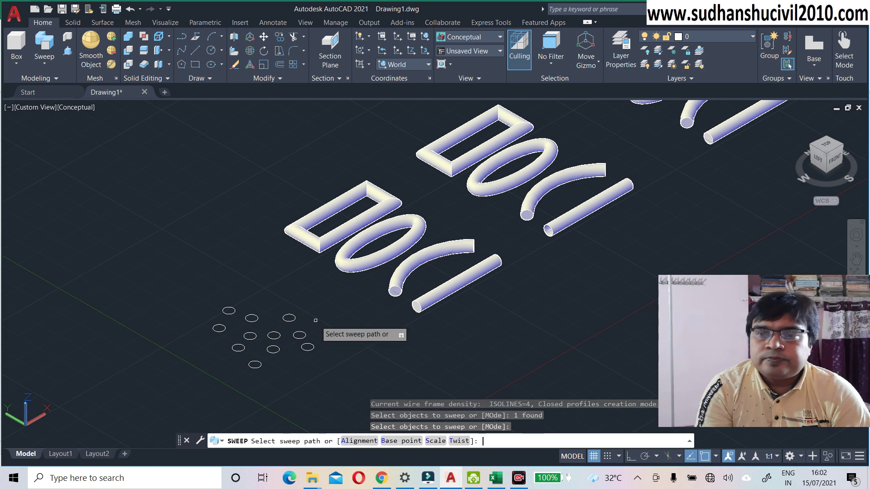
scroll(316, 321, down, 4)
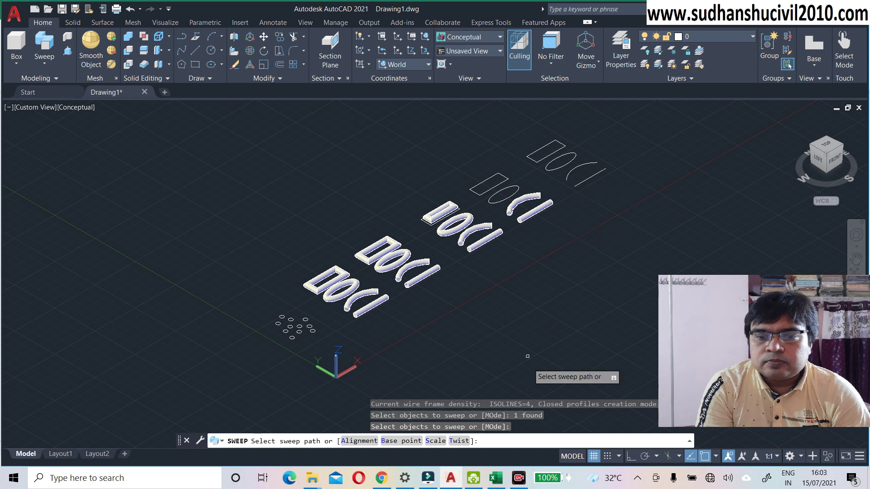
click(435, 442)
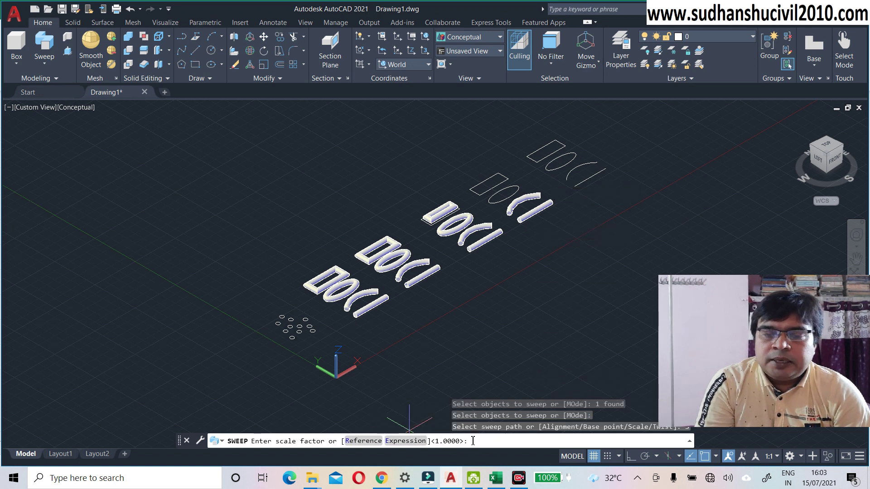
text(2)
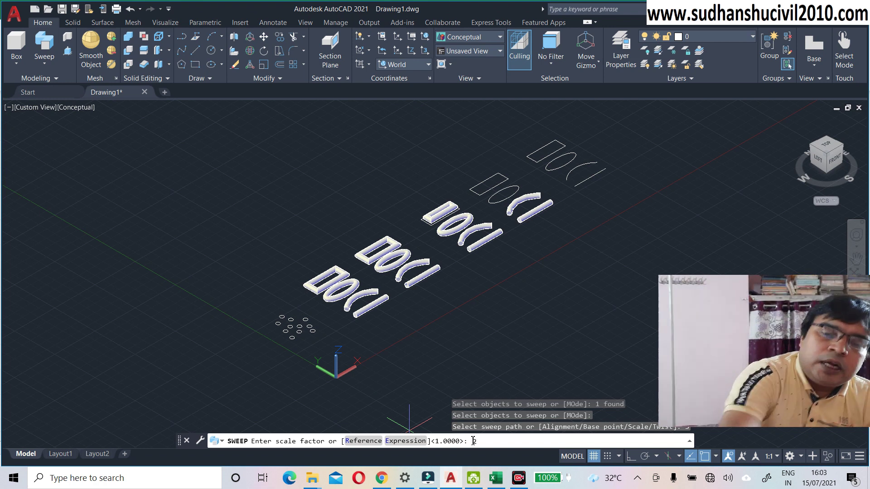
key(Return)
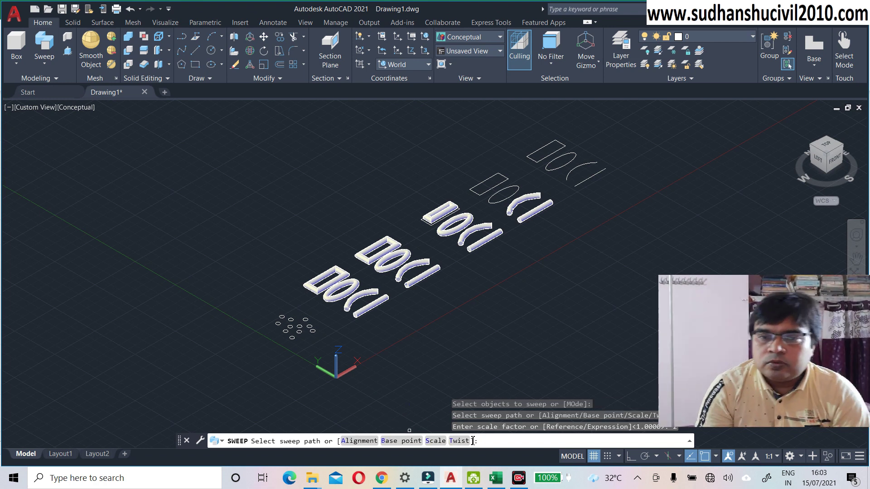
scroll(566, 179, up, 3)
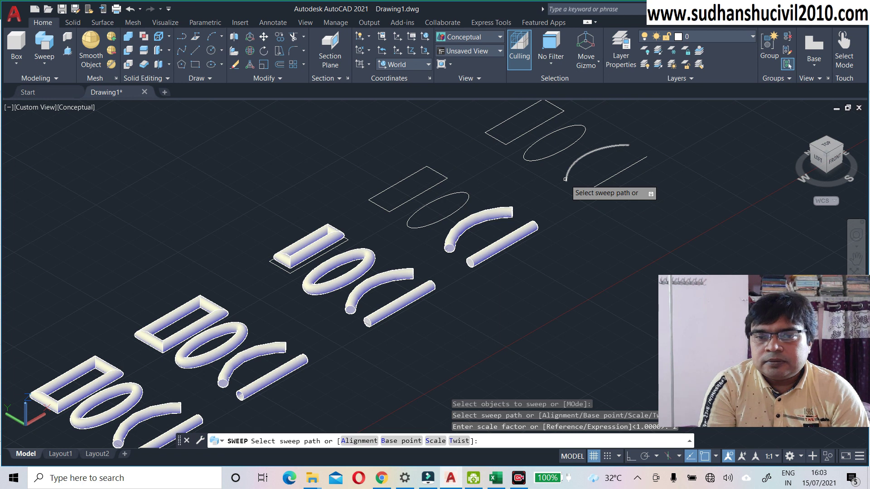
click(566, 179)
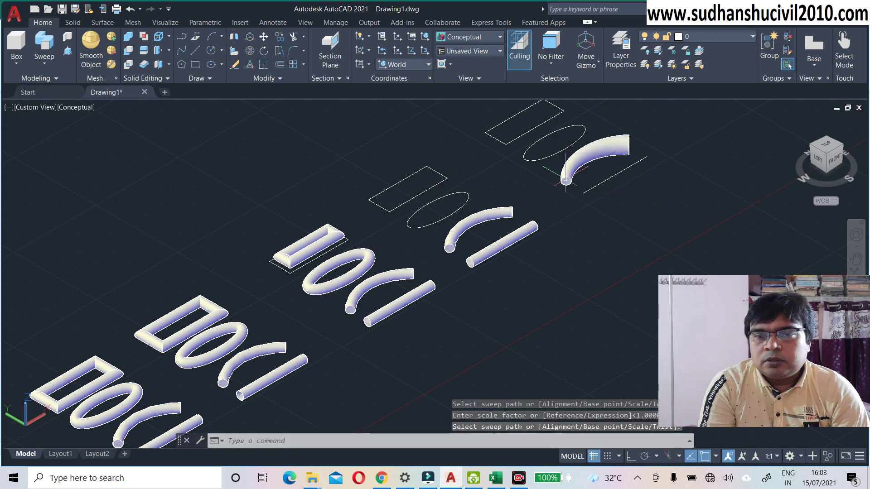
Step: Compare the start and end thickness of the fourth and fifth columns' arc sweeps
middle_drag(564, 214, 481, 252)
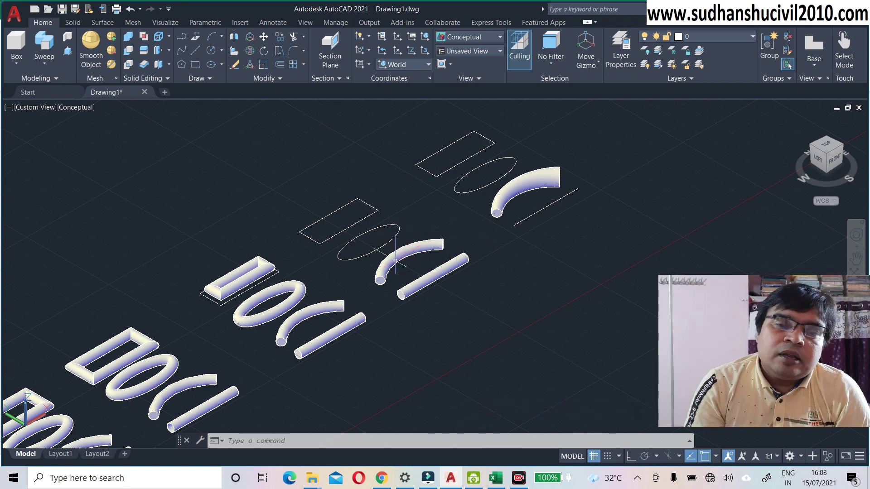
scroll(396, 261, up, 2)
middle_drag(408, 275, 331, 292)
scroll(310, 320, up, 2)
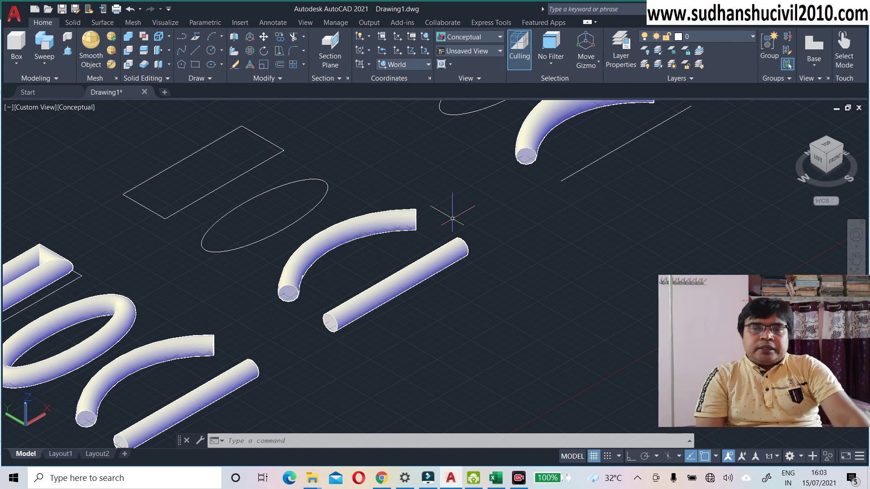
mouse_move(467, 171)
middle_down()
mouse_move(456, 188)
mouse_move(383, 241)
middle_up()
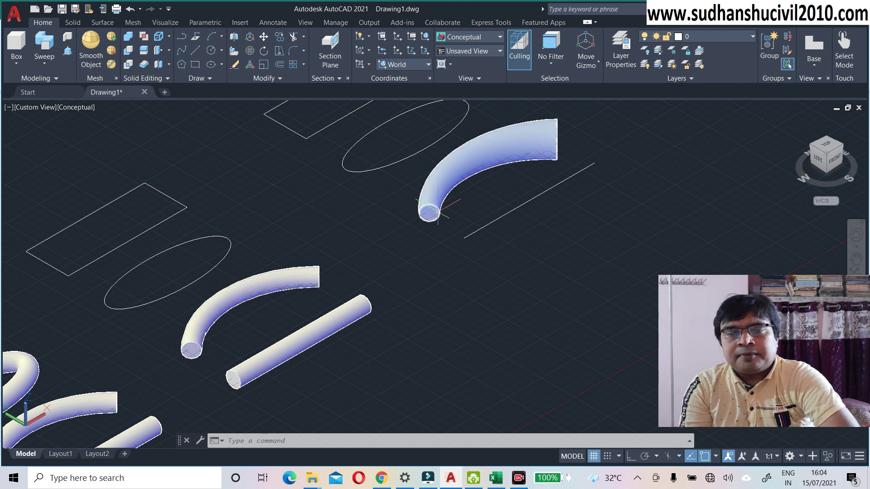
mouse_move(438, 211)
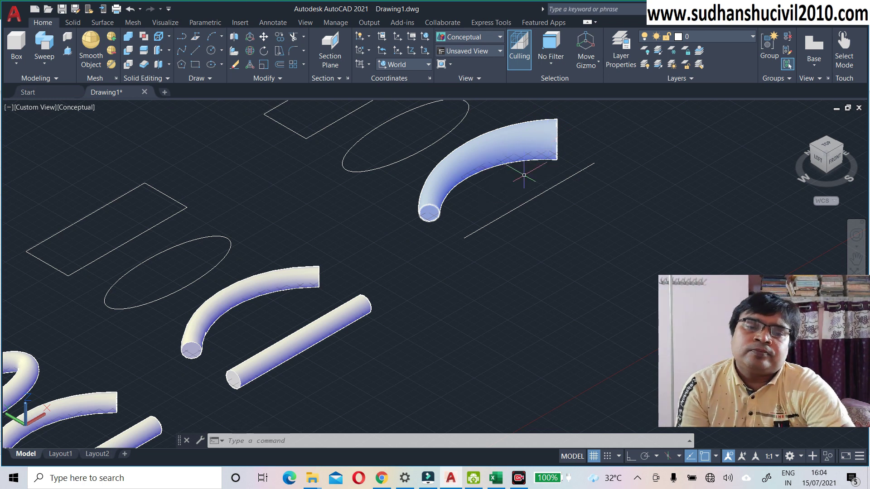
scroll(501, 316, down, 2)
drag(471, 362, 440, 314)
key(Escape)
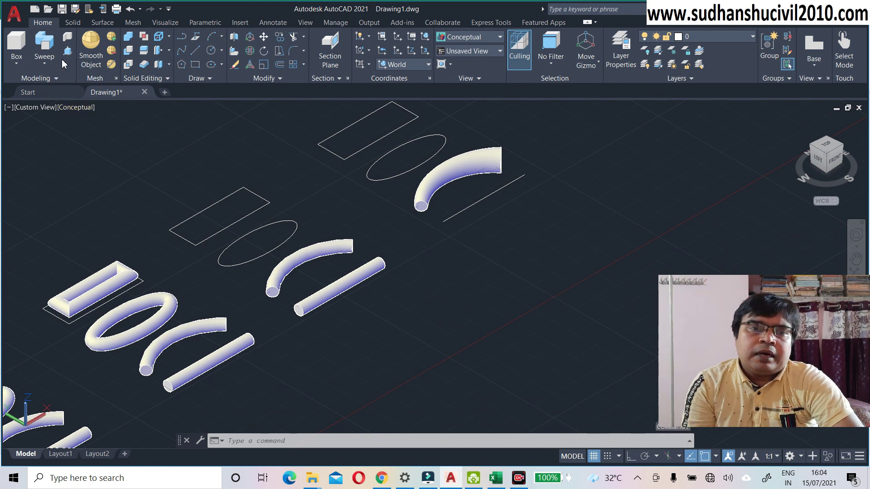
Step: Sweep another small circle along the fifth column's straight line without changing any sweep options
click(44, 47)
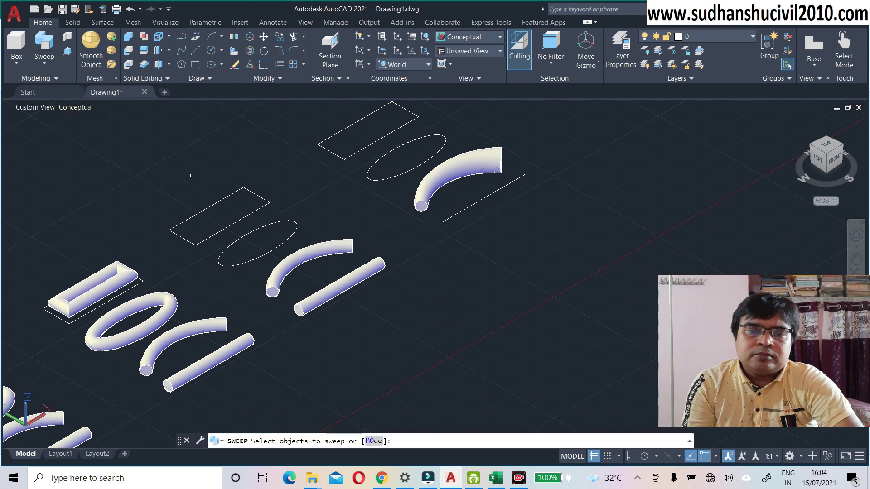
scroll(362, 277, down, 5)
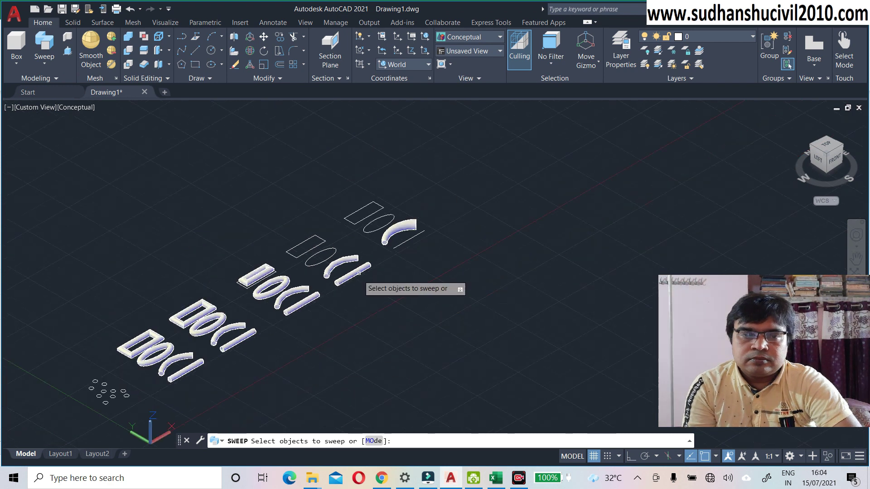
scroll(105, 402, up, 3)
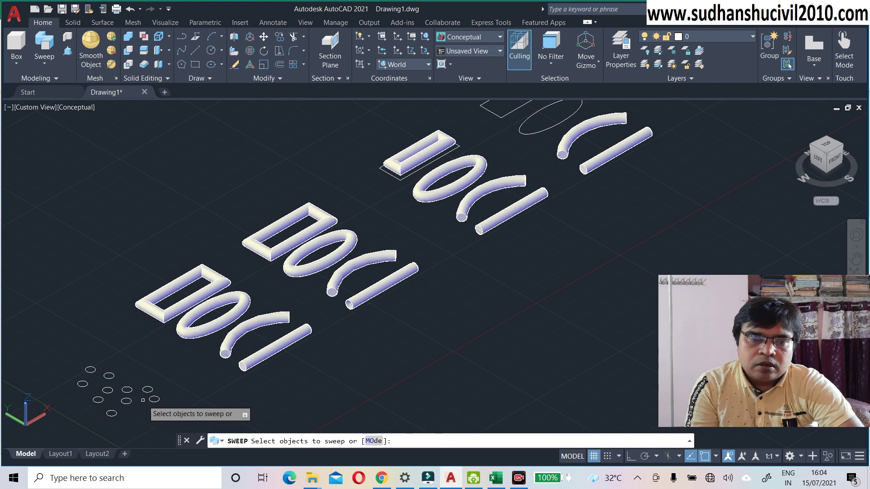
click(153, 400)
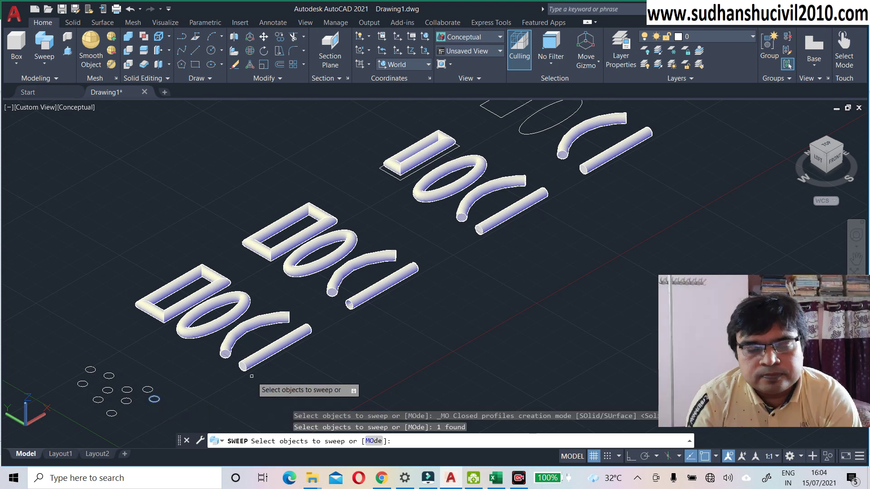
key(Return)
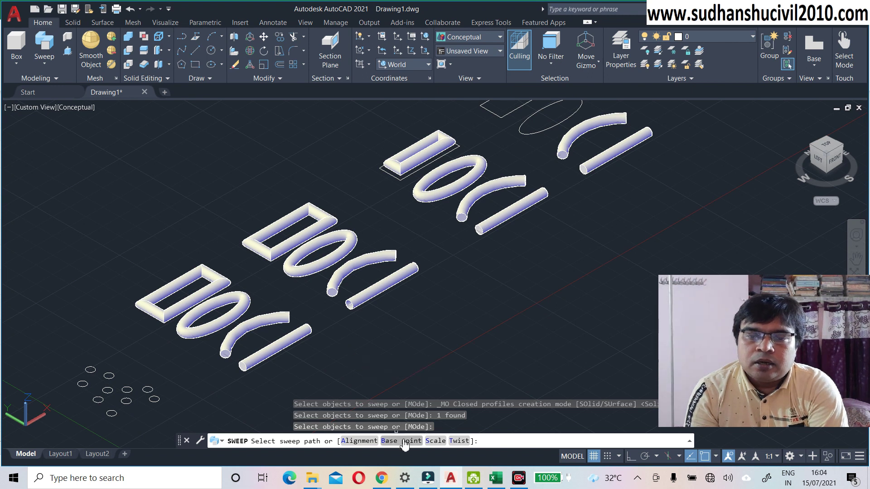
middle_drag(463, 400, 260, 402)
scroll(260, 402, down, 2)
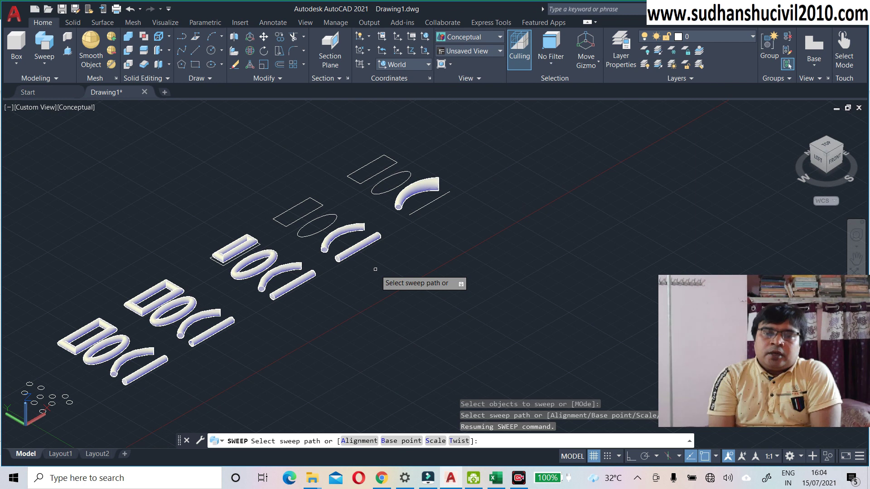
click(419, 208)
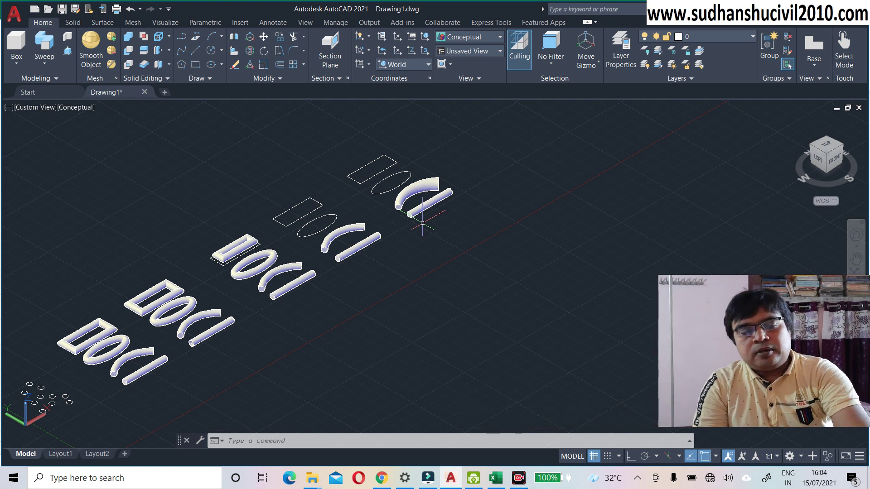
Step: Undo the last sweep along the fifth column's straight line
key(ctrl+z)
scroll(423, 223, up, 3)
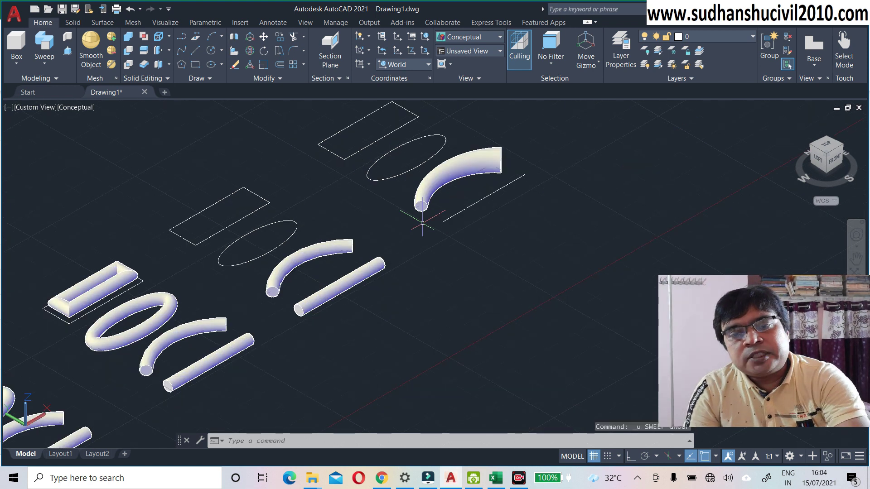
scroll(423, 223, down, 5)
middle_drag(385, 261, 372, 216)
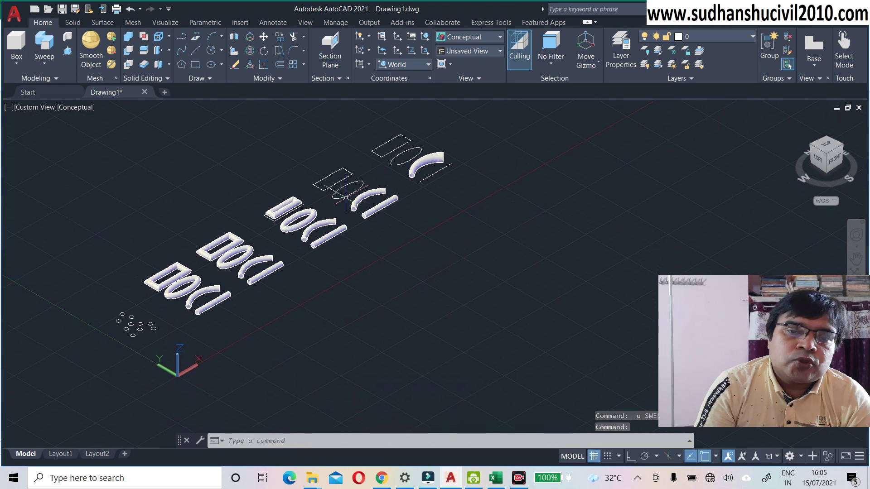
Step: Sweep one of the small circles along the fifth column's straight line with a twist angle of 1000
click(45, 45)
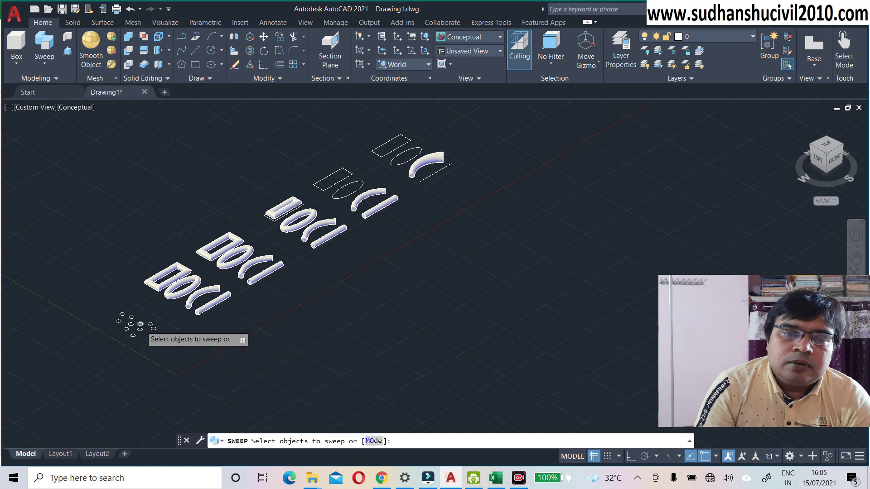
scroll(140, 324, up, 3)
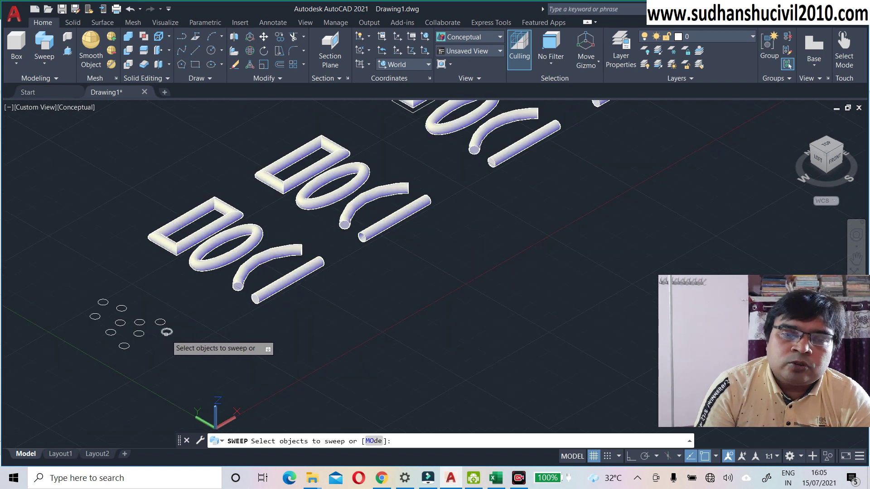
click(167, 332)
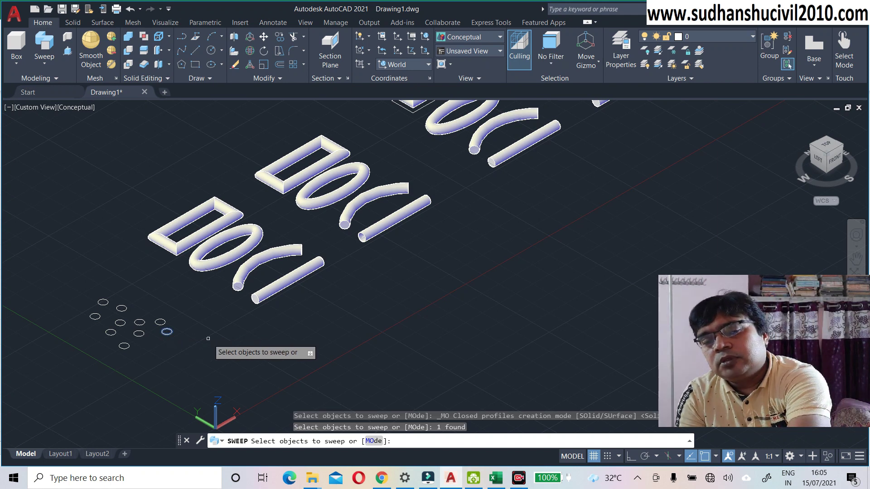
key(Return)
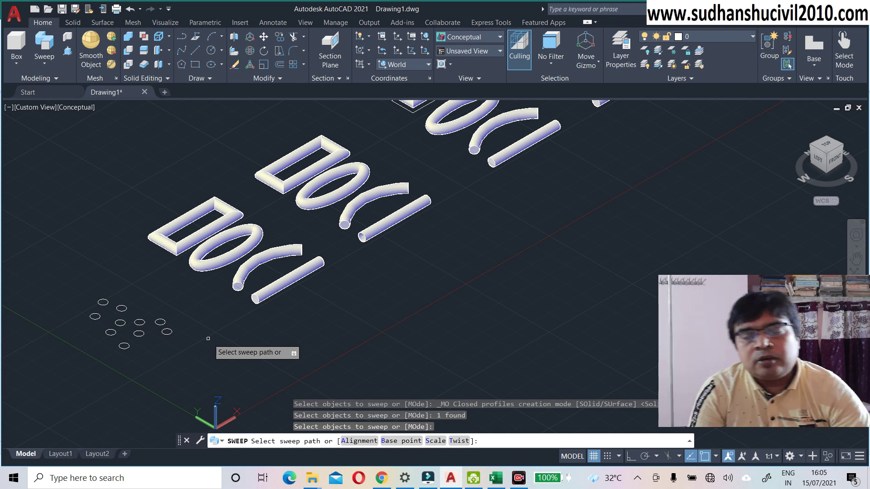
scroll(213, 346, down, 1)
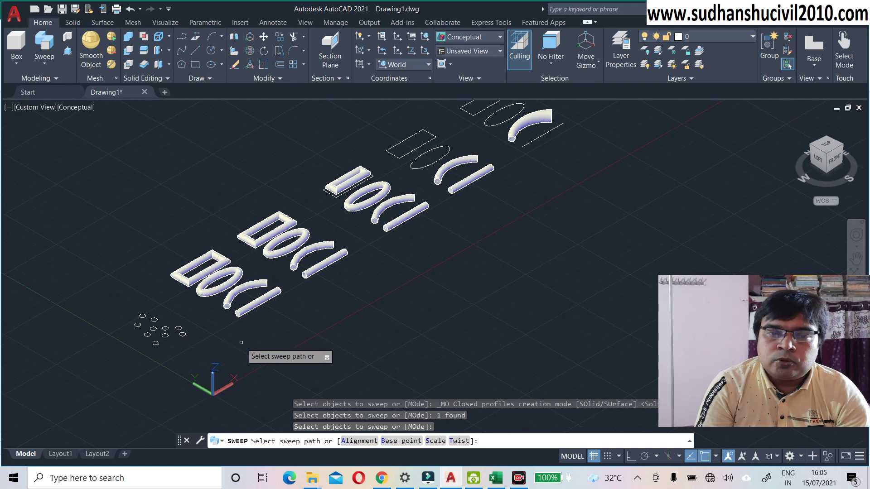
middle_drag(239, 346, 214, 351)
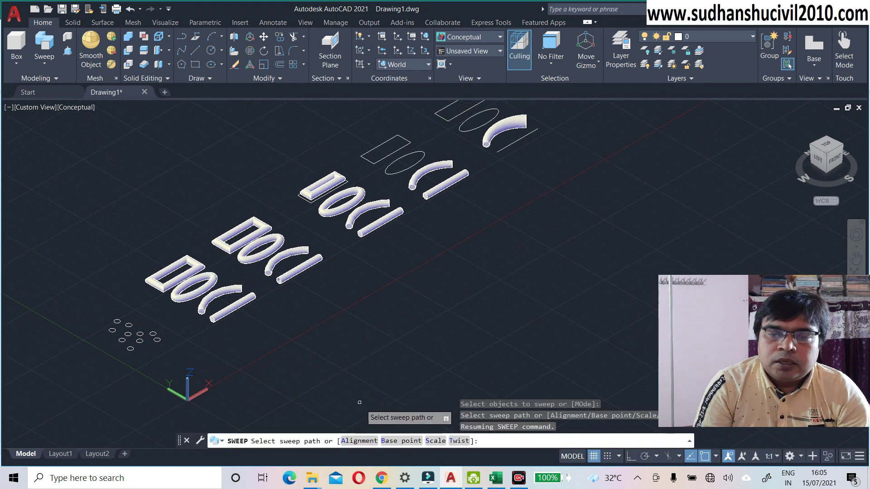
click(457, 441)
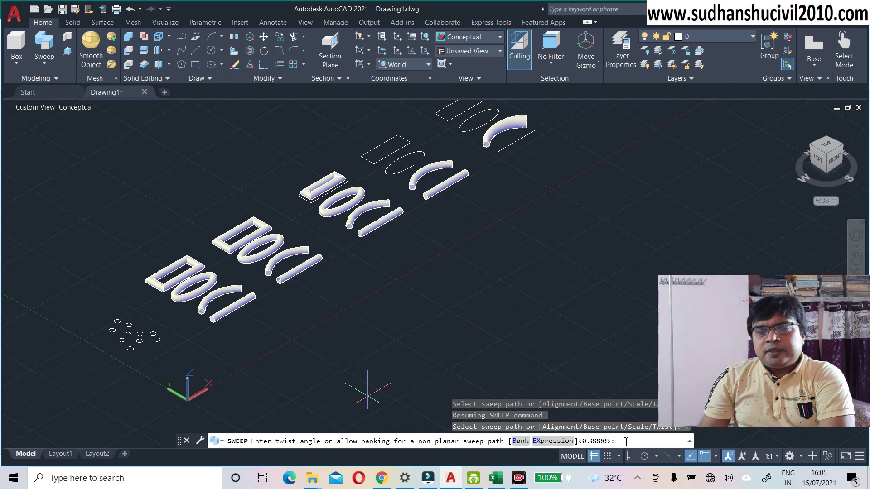
text(1)
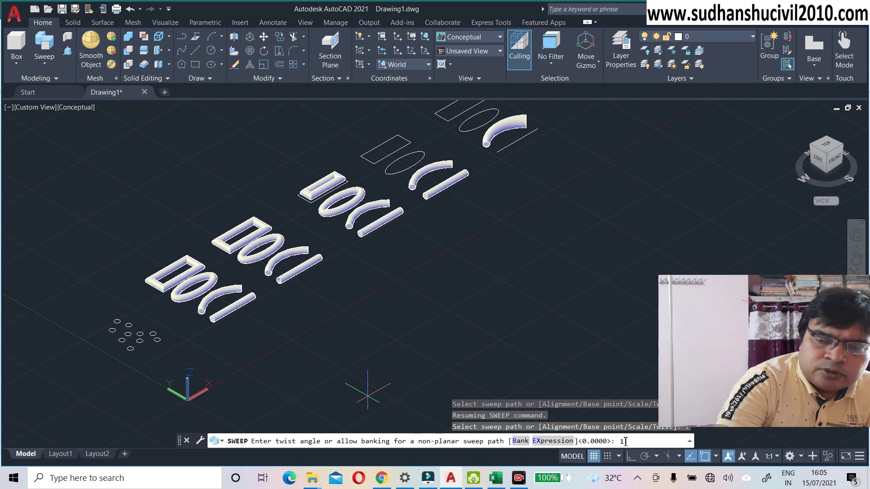
text(000)
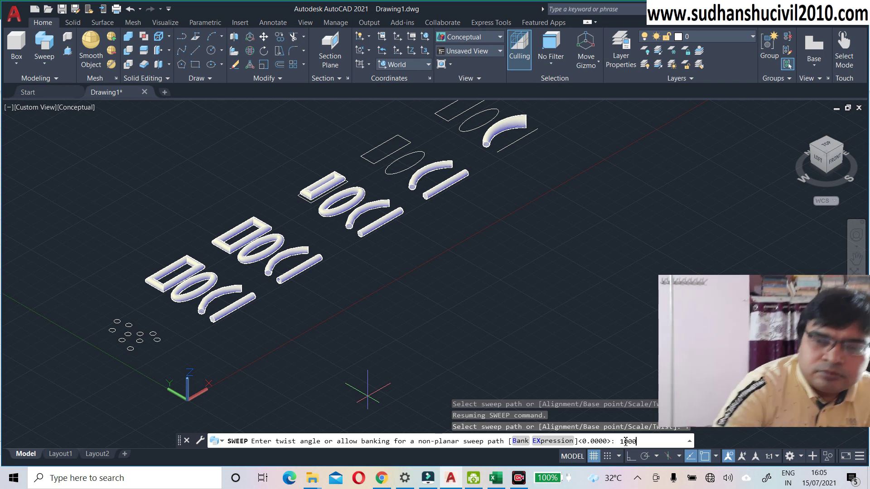
key(Return)
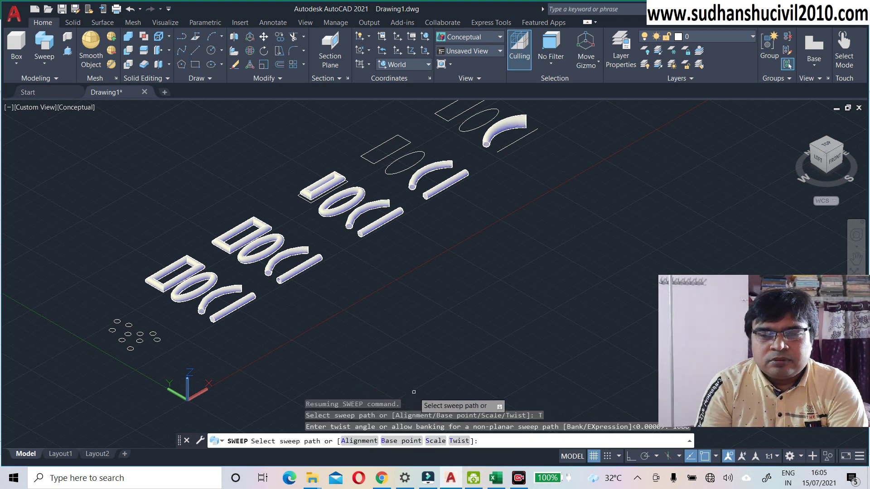
click(507, 146)
Step: Examine the twisted sweep on the fifth column's straight line up close and alongside the other columns' sweeps
scroll(487, 162, up, 5)
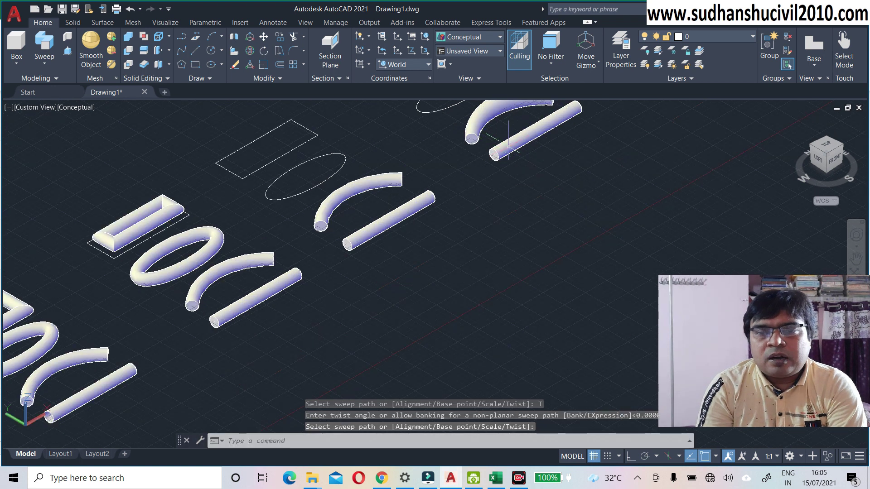
scroll(386, 265, up, 3)
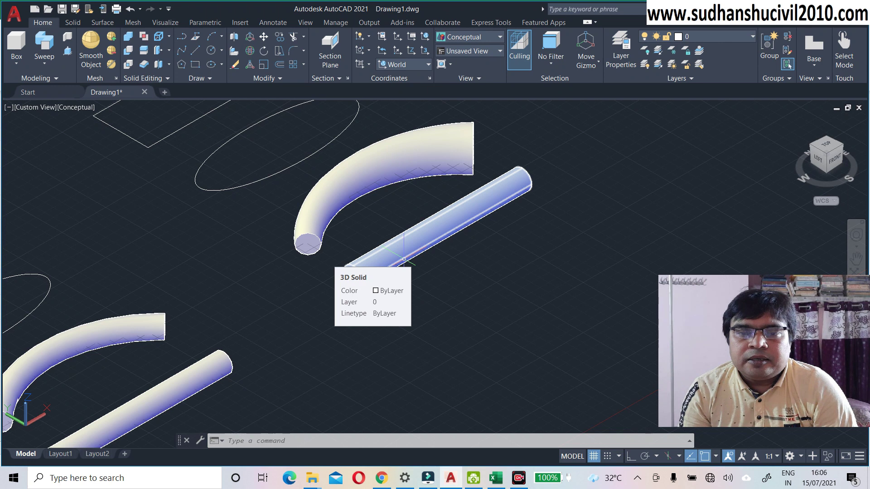
scroll(404, 259, down, 5)
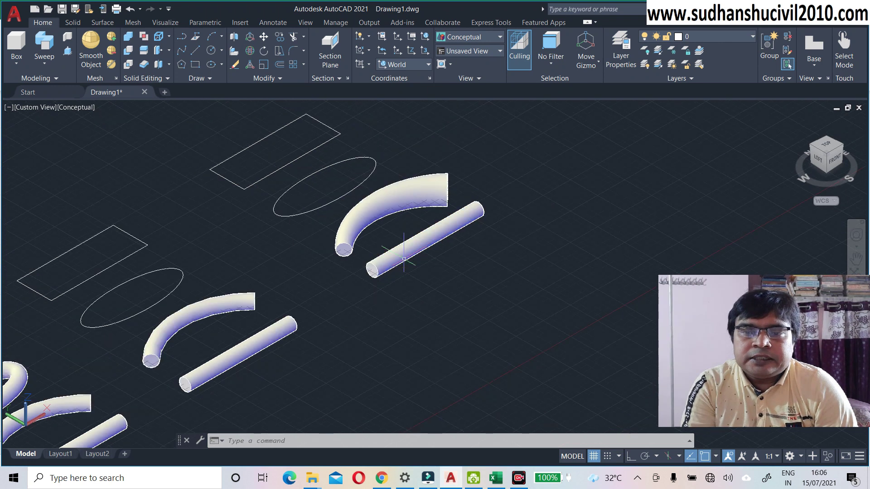
drag(361, 291, 499, 219)
key(Escape)
scroll(498, 217, down, 3)
middle_drag(445, 256, 469, 236)
middle_drag(424, 260, 388, 298)
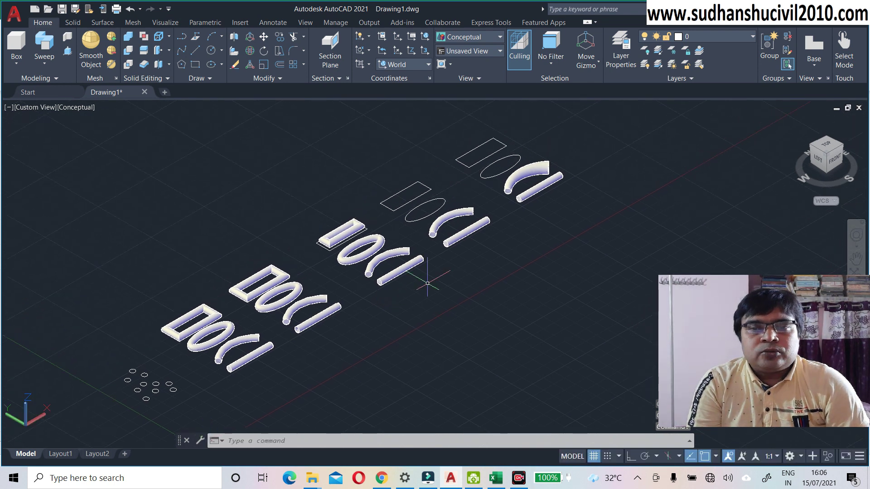